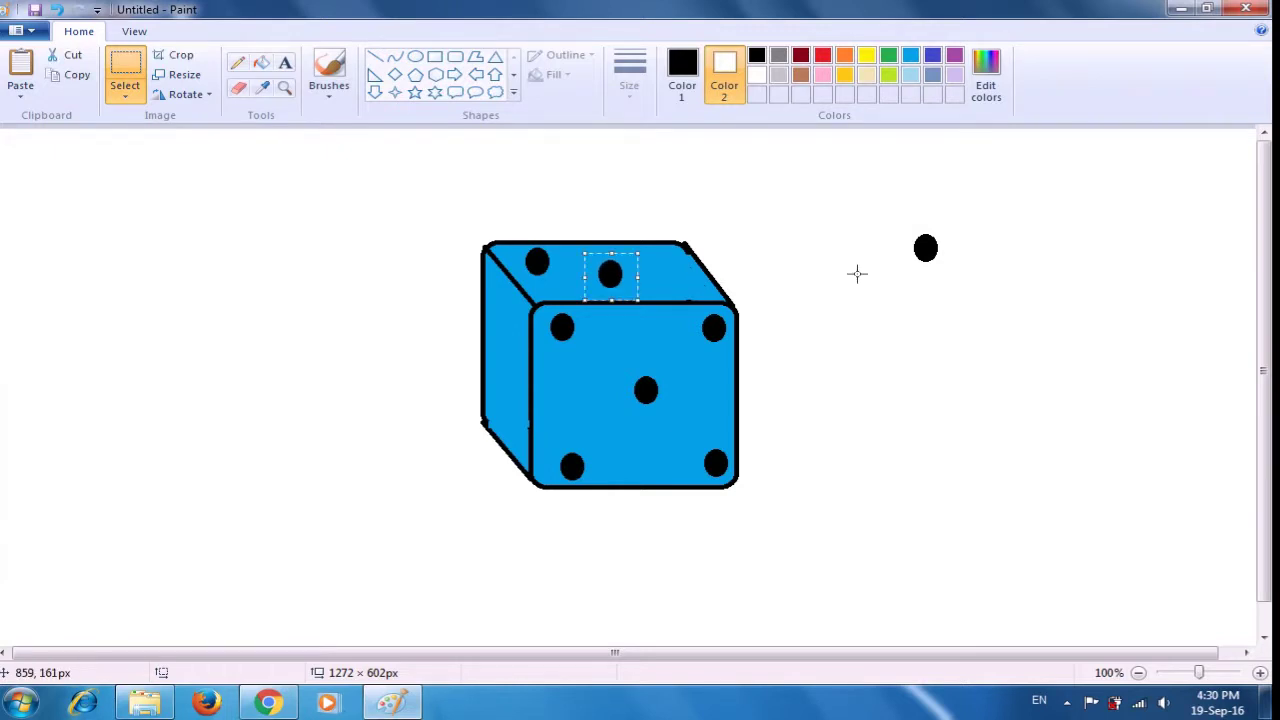
- Paste another copy of the black dot and place it near the right end of the die's top face
{"action": "key", "text": "ctrl+v"}
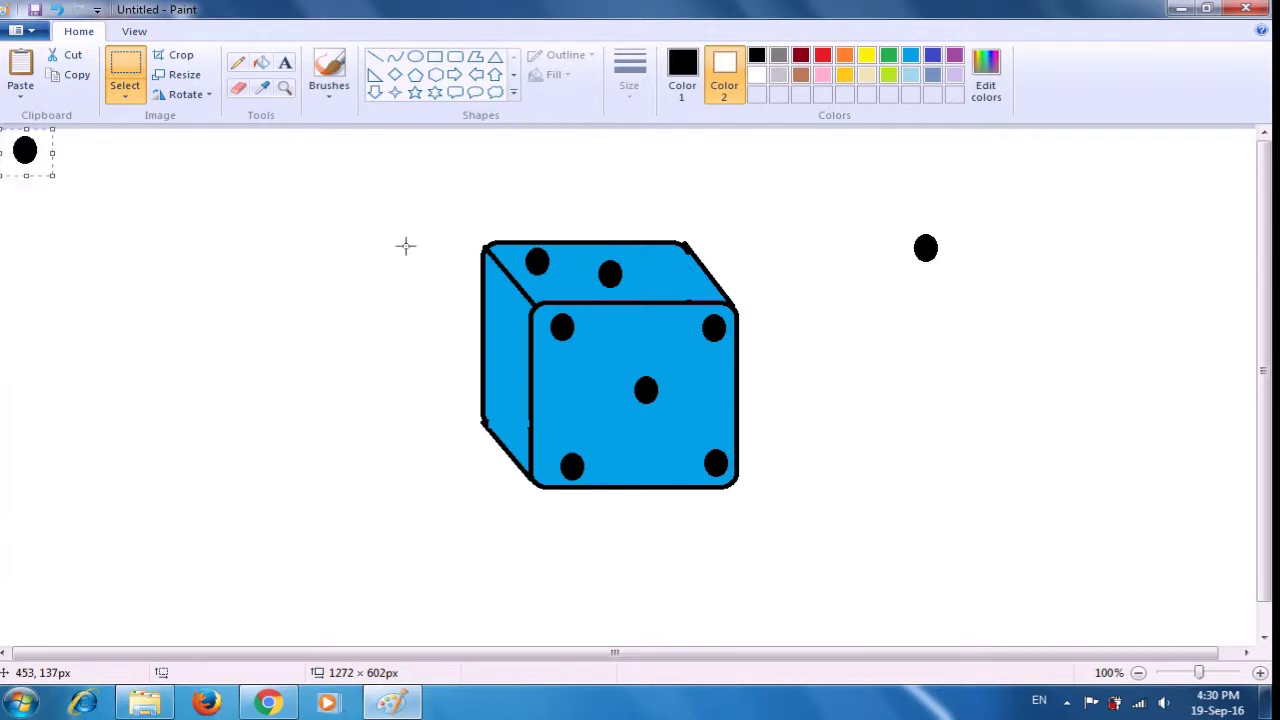
{"action": "left_click_drag", "start_coordinate": [23, 150], "coordinate": [683, 284]}
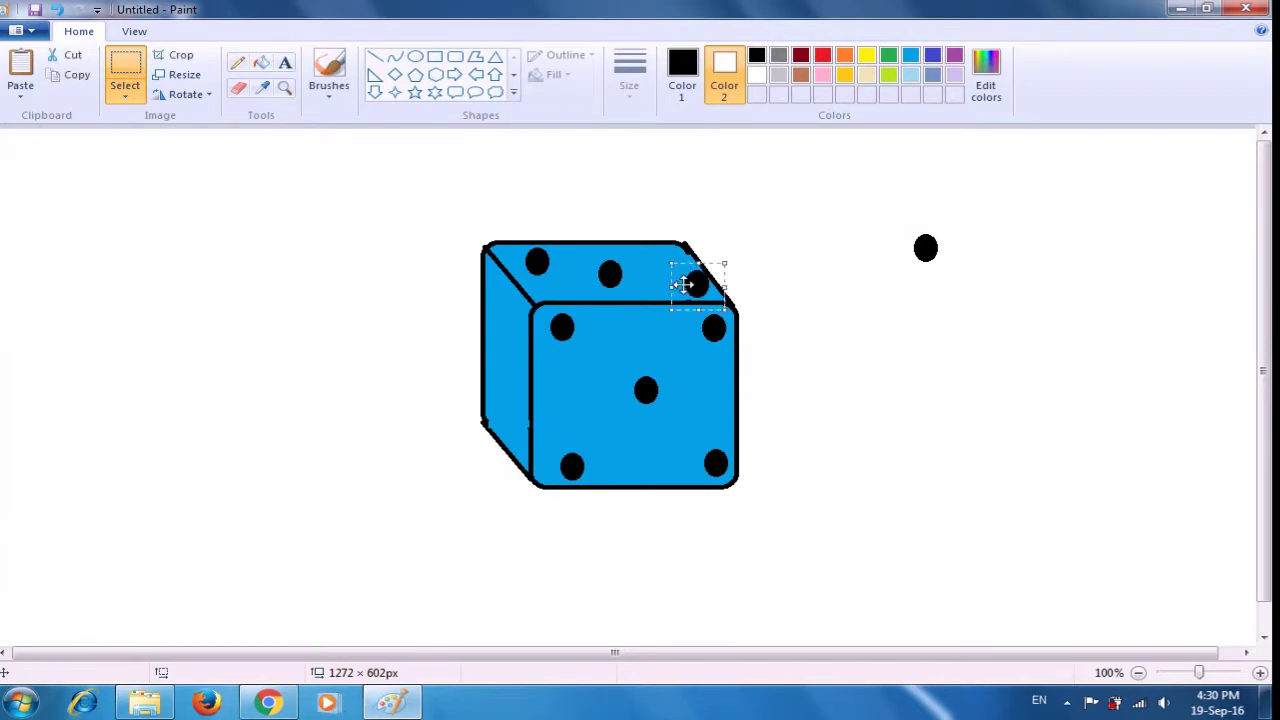
{"action": "left_click", "coordinate": [856, 211]}
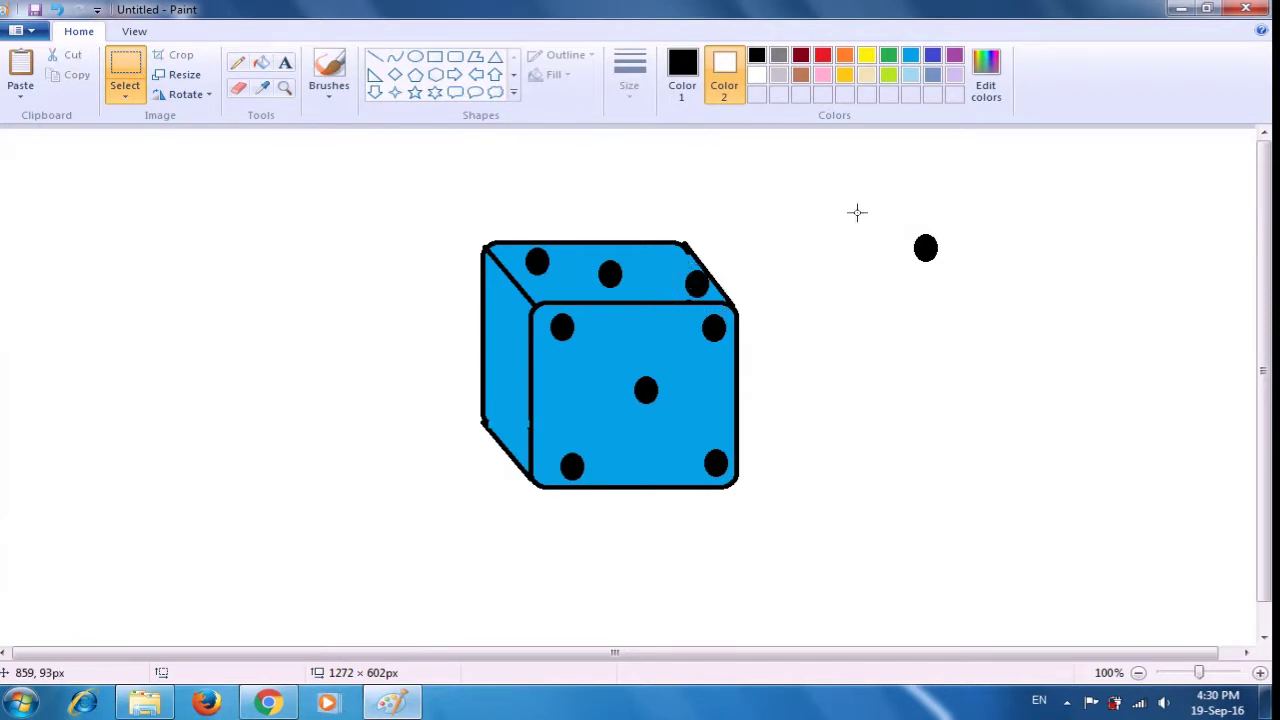
- Place two dots on the die's left face: a pasted copy near its upper end and the spare dot from beside the die lower down
{"action": "key", "text": "ctrl+v"}
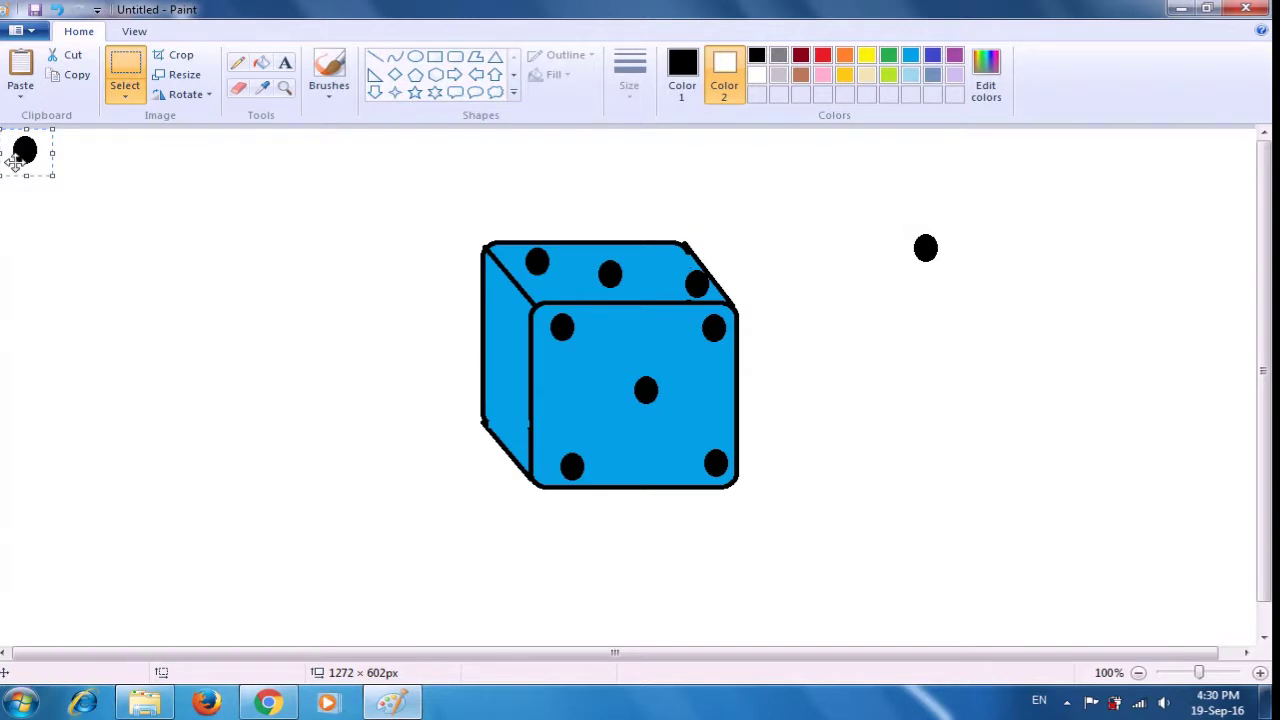
{"action": "left_click_drag", "start_coordinate": [14, 162], "coordinate": [497, 324]}
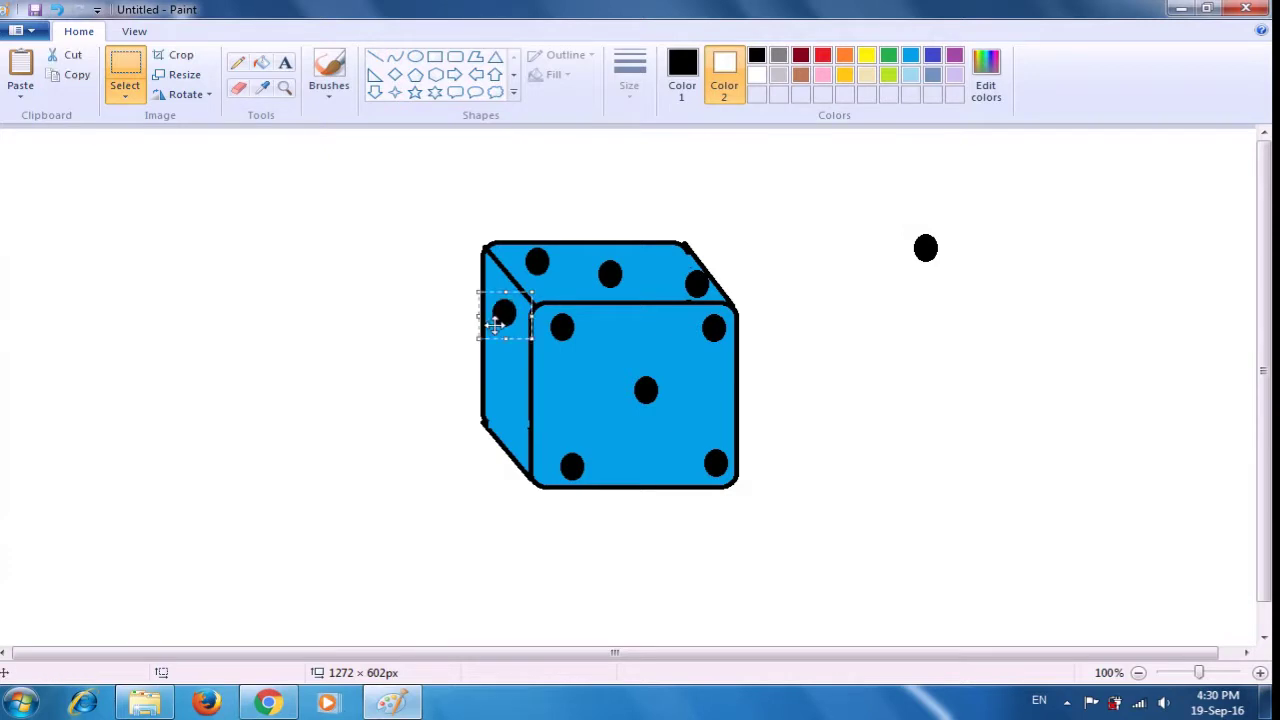
{"action": "left_click", "coordinate": [990, 306]}
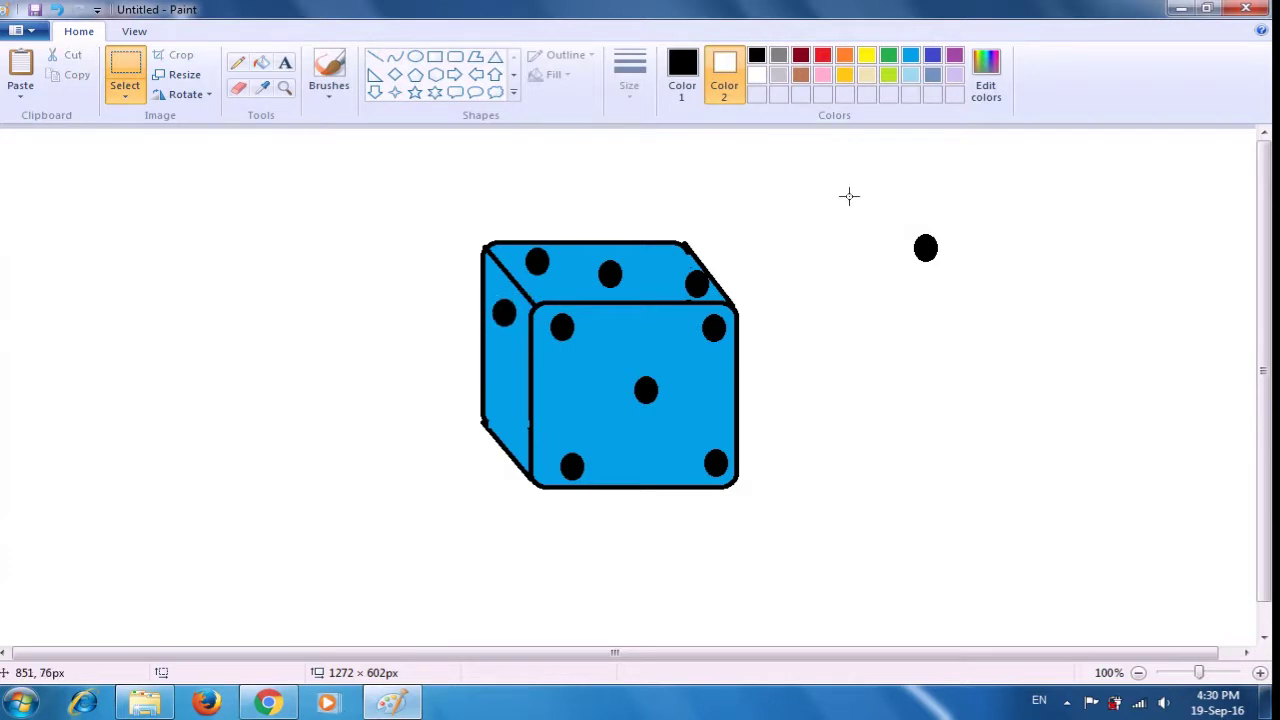
{"action": "left_click_drag", "start_coordinate": [857, 193], "coordinate": [989, 299]}
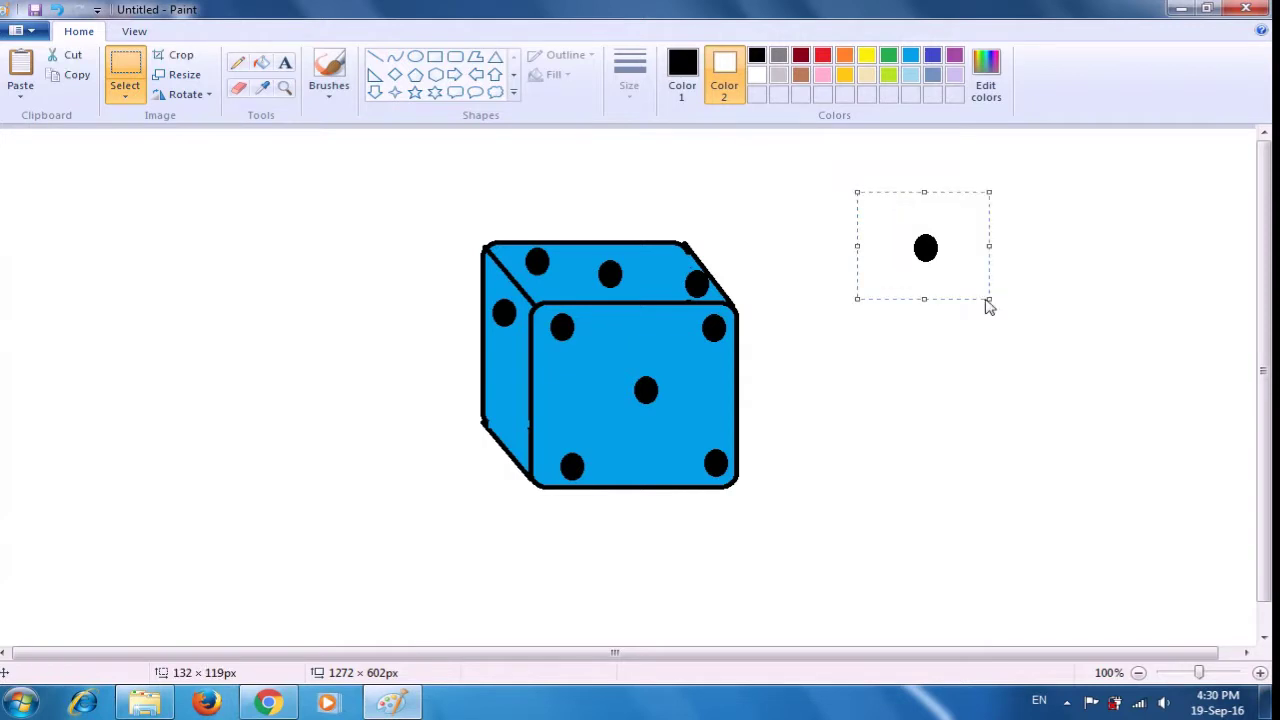
{"action": "left_click_drag", "start_coordinate": [912, 263], "coordinate": [524, 409]}
{"action": "left_click", "coordinate": [974, 367]}
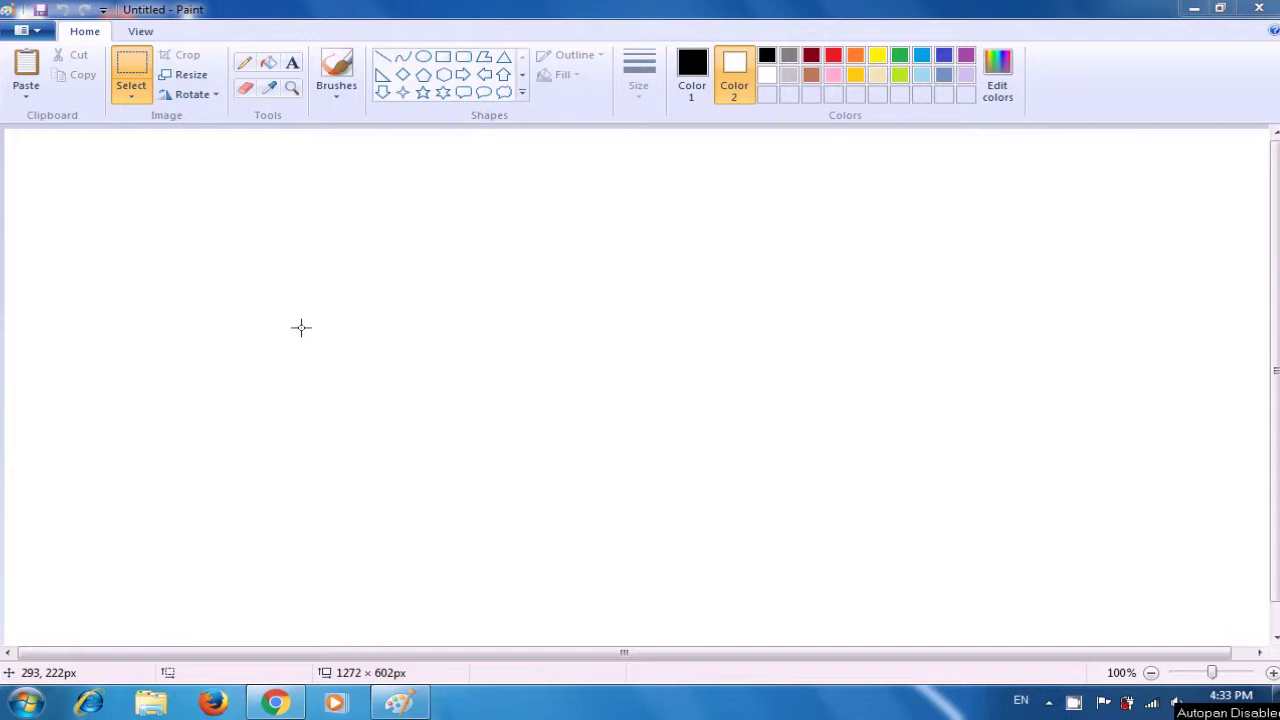
- Draw a narrow vertical rounded rectangle with a solid black fill as the bat's handle
{"action": "left_click", "coordinate": [466, 59]}
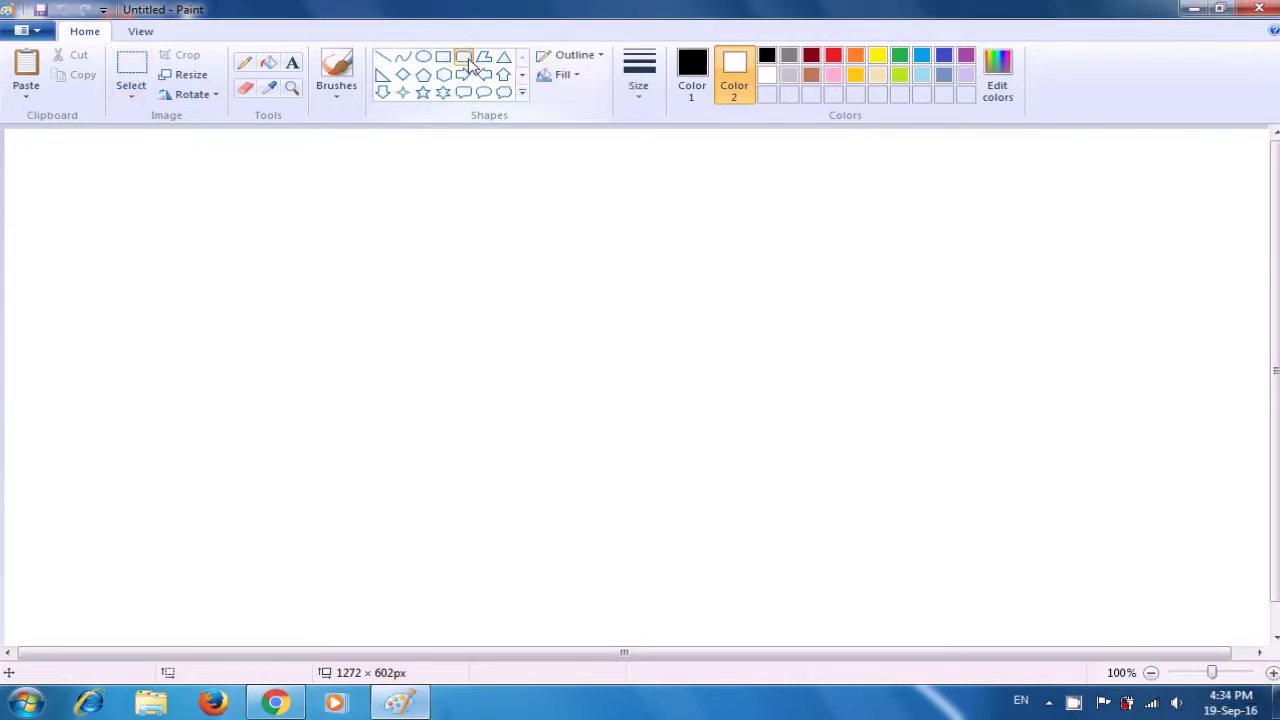
{"action": "left_click", "coordinate": [570, 78]}
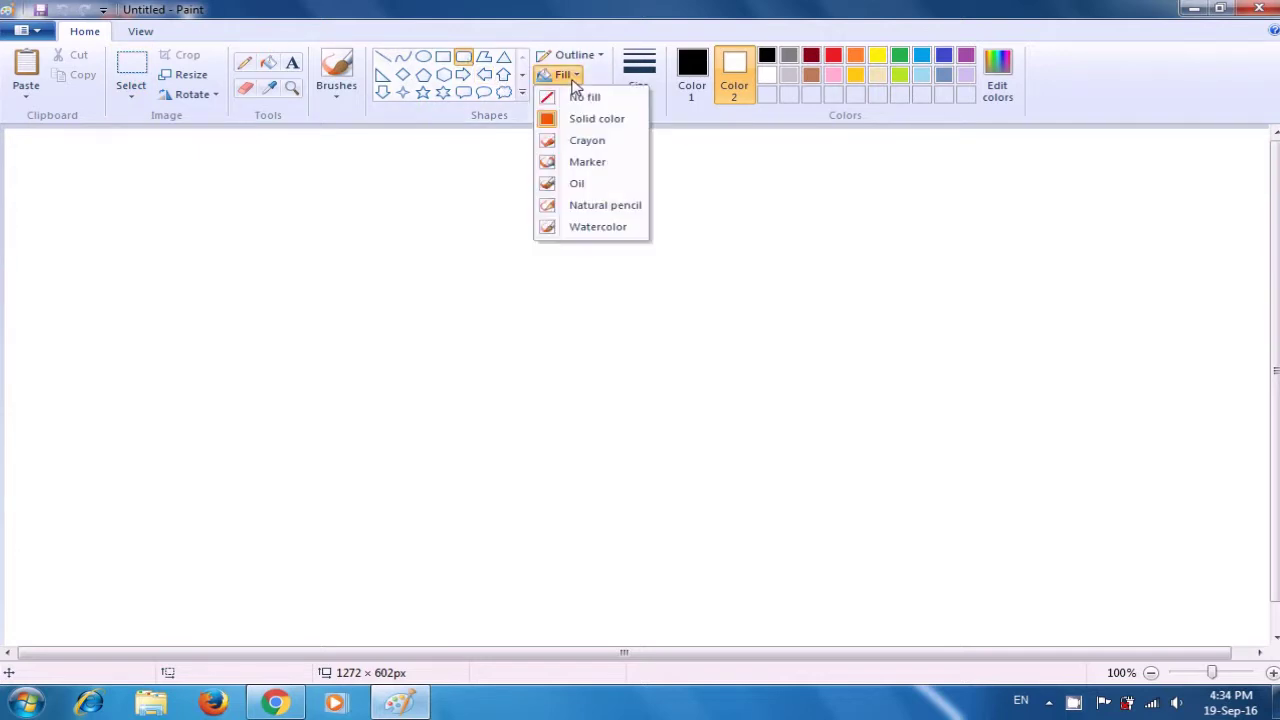
{"action": "left_click", "coordinate": [581, 119]}
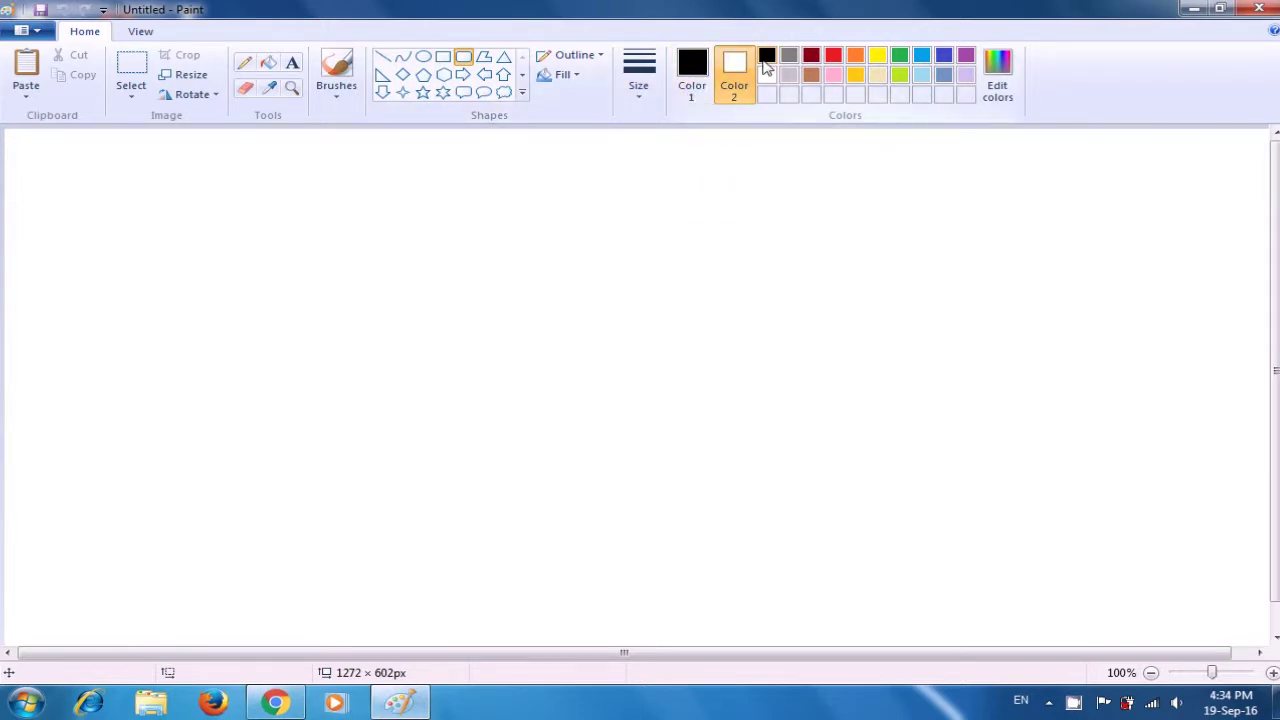
{"action": "left_click", "coordinate": [766, 57]}
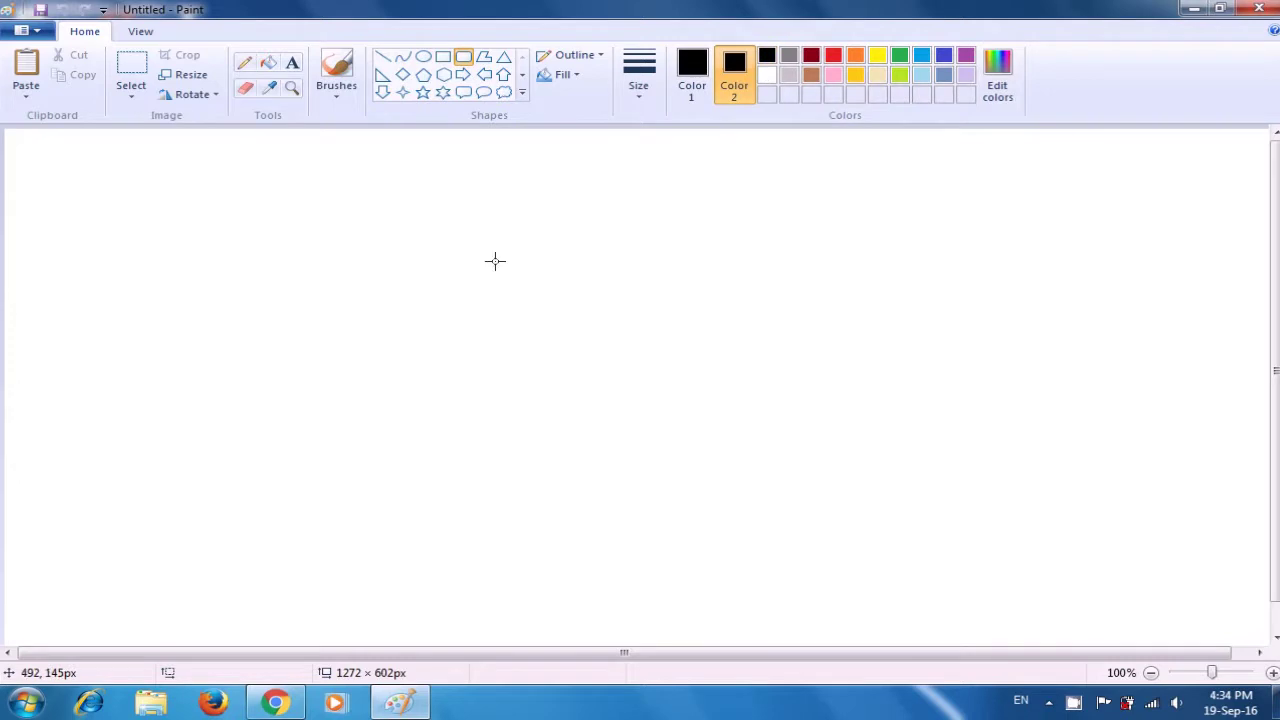
{"action": "left_click_drag", "start_coordinate": [514, 237], "coordinate": [524, 334]}
{"action": "left_click", "coordinate": [616, 314]}
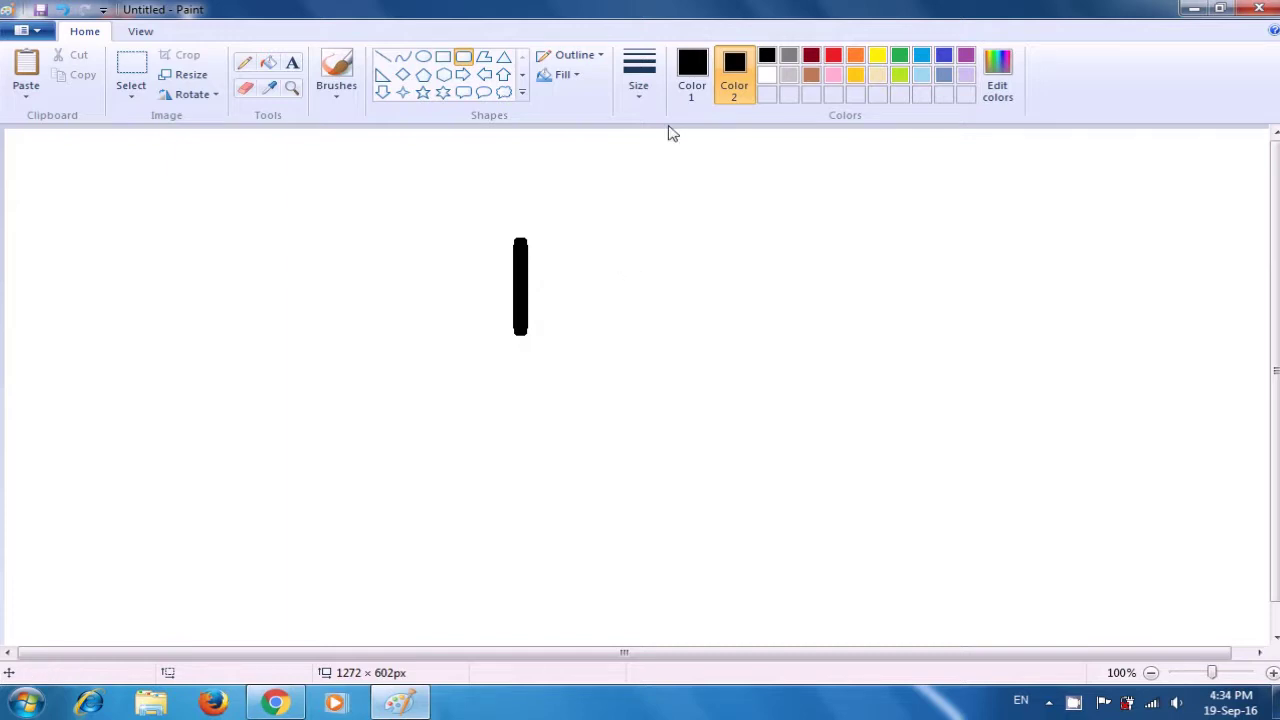
- Draw a light yellow rounded rectangle with matching fill, about 38 × 177 px, directly below the black handle as the bat's blade
{"action": "left_click", "coordinate": [687, 91]}
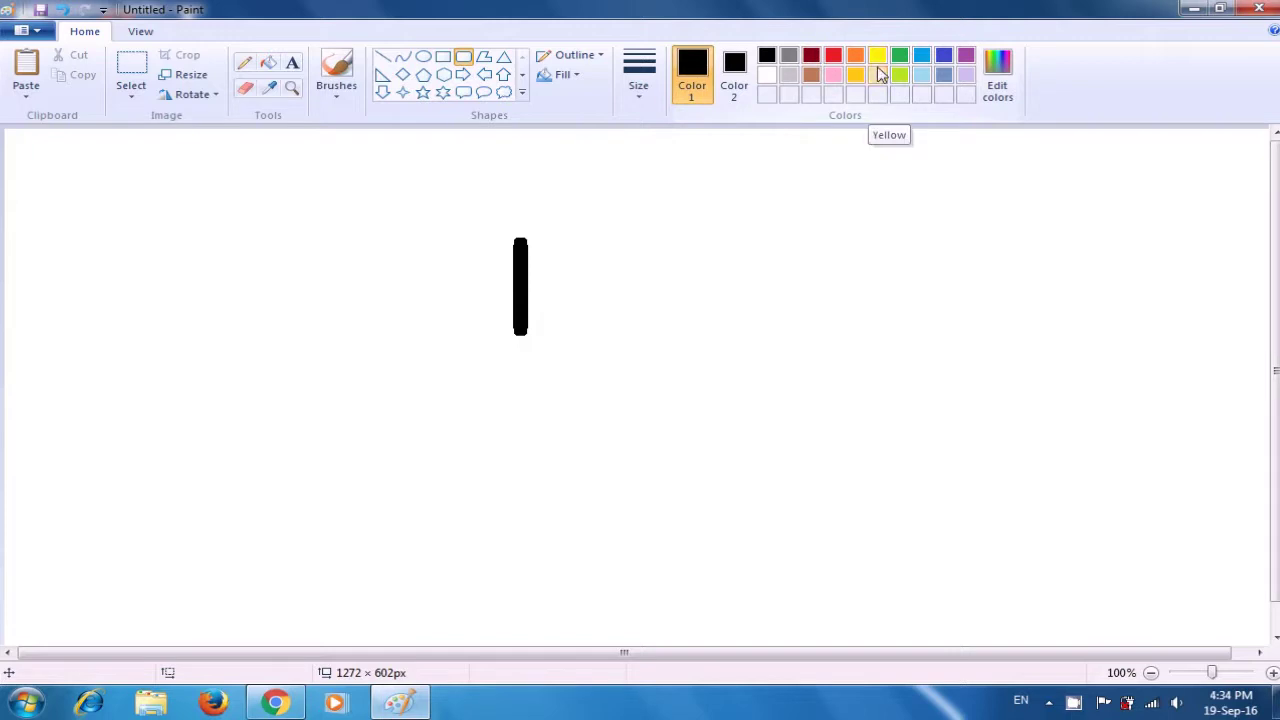
{"action": "left_click", "coordinate": [877, 77]}
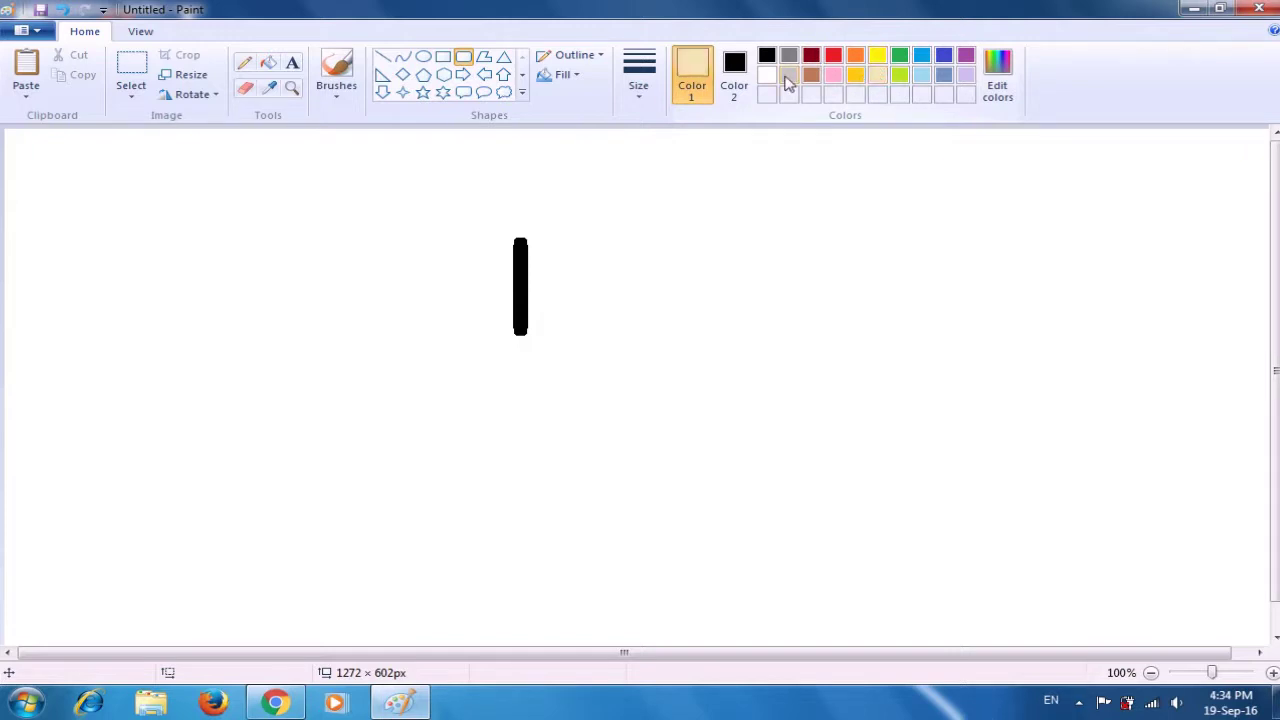
{"action": "left_click", "coordinate": [734, 78]}
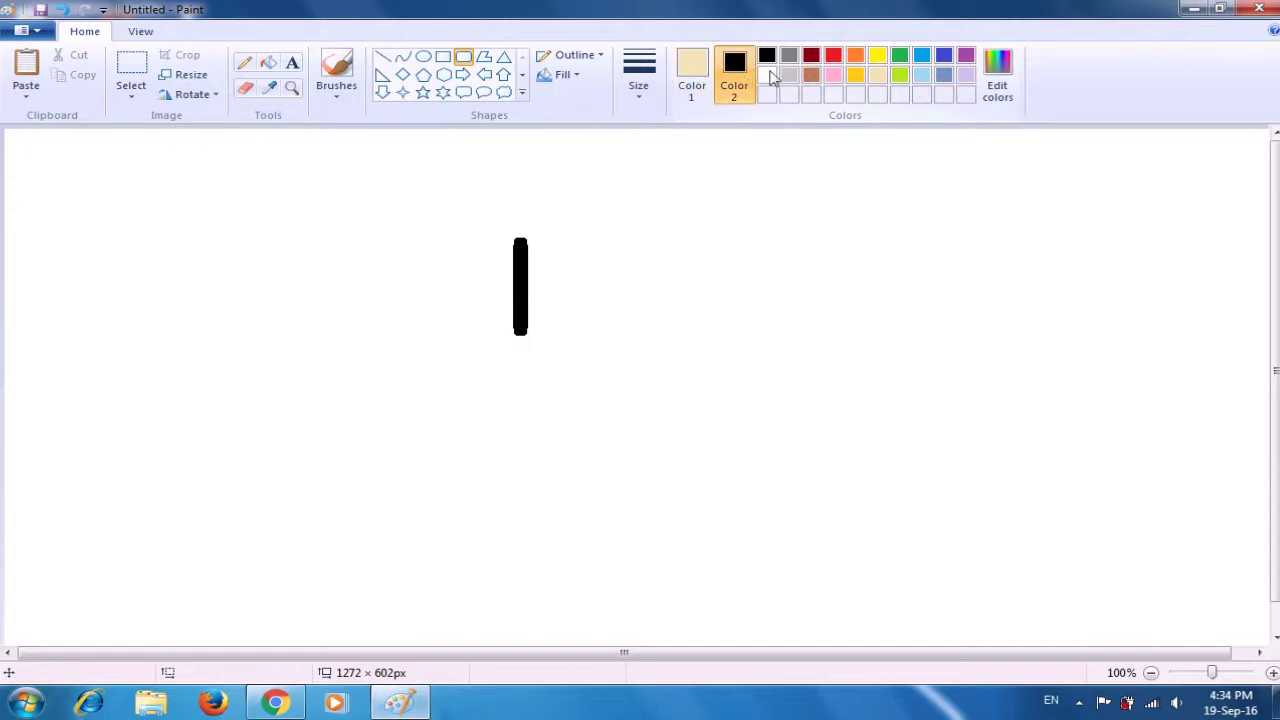
{"action": "left_click", "coordinate": [872, 80]}
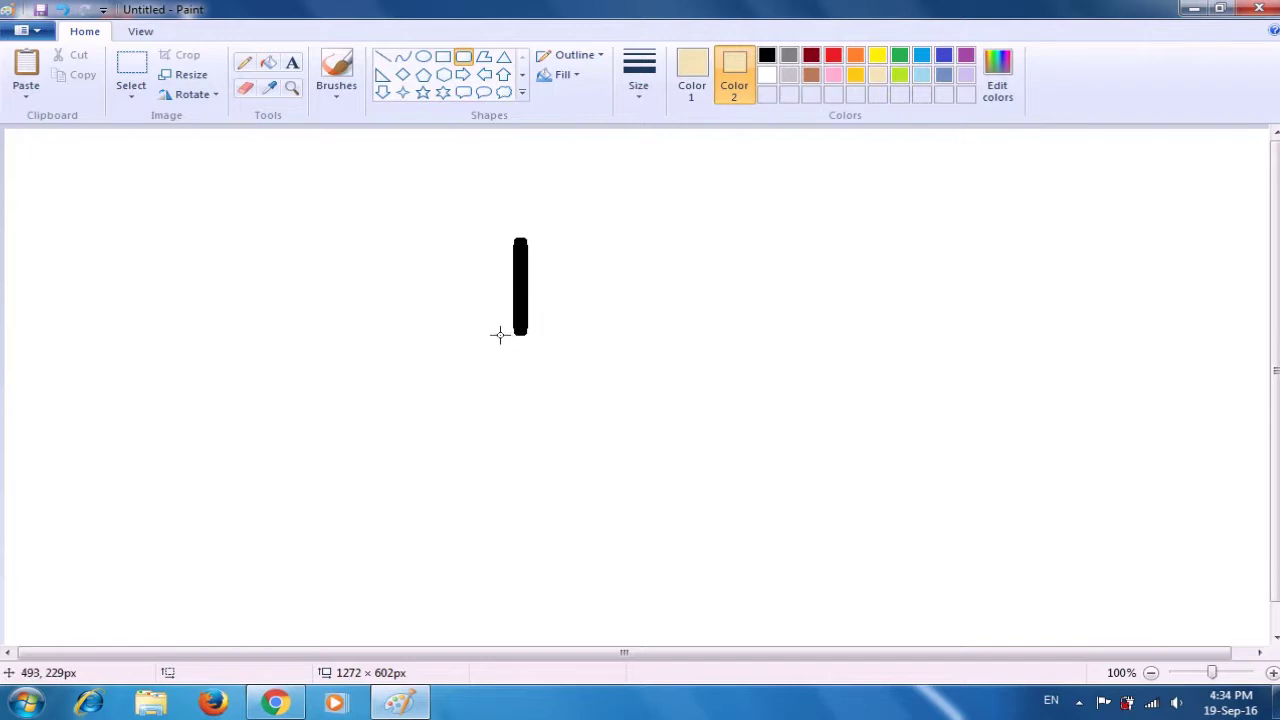
{"action": "left_click_drag", "start_coordinate": [499, 335], "coordinate": [537, 493]}
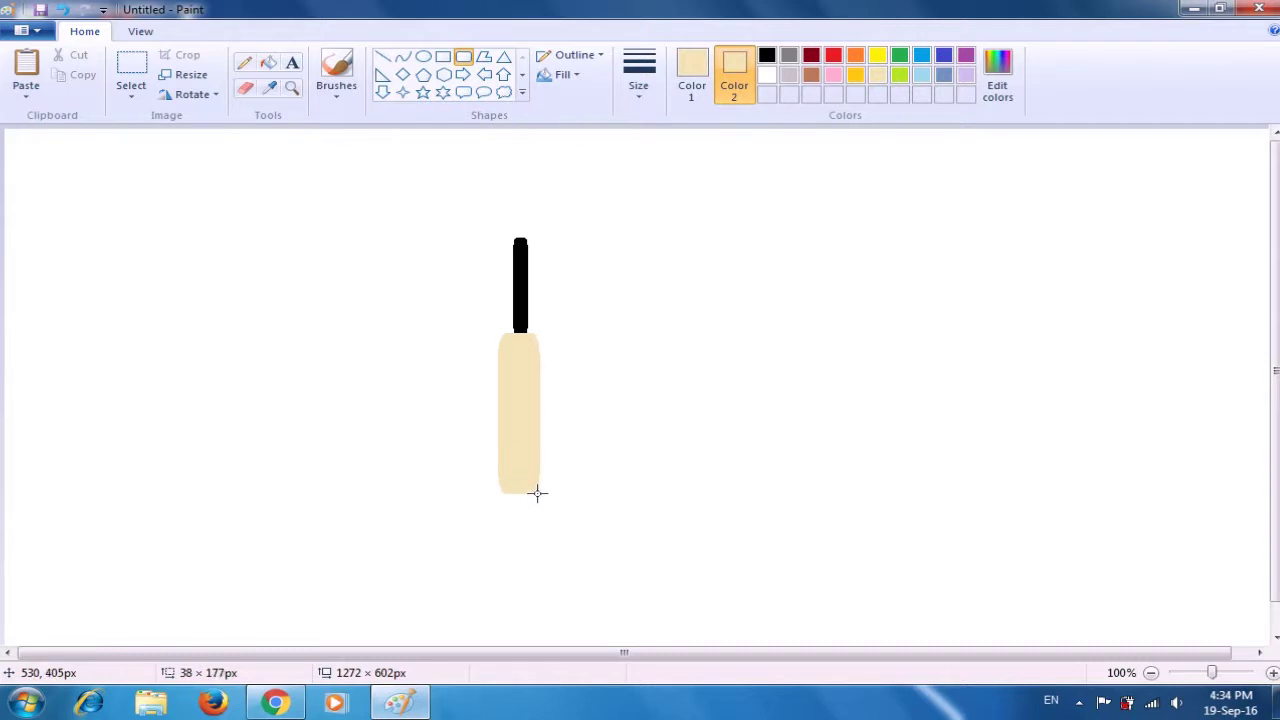
{"action": "left_click_drag", "start_coordinate": [537, 493], "coordinate": [536, 492]}
- Nudge the light yellow blade slightly upward against the handle and deselect it
{"action": "key", "text": "Up"}
{"action": "key", "text": "Up"}
{"action": "key", "text": "Up"}
{"action": "key", "text": "Up"}
{"action": "key", "text": "Up"}
{"action": "left_click", "coordinate": [730, 407]}
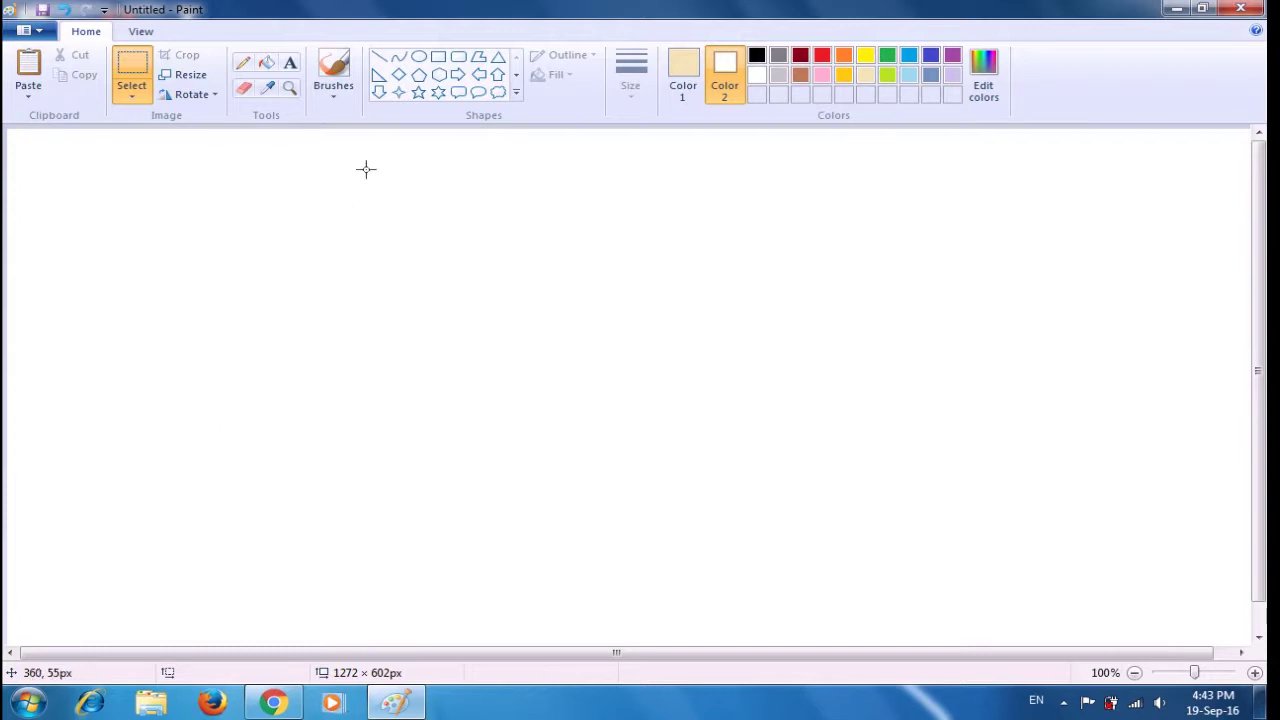
- Draw a dark red oval with a solid dark red fill, about 188 × 221 px, on the blank canvas as the ball
{"action": "left_click", "coordinate": [420, 60]}
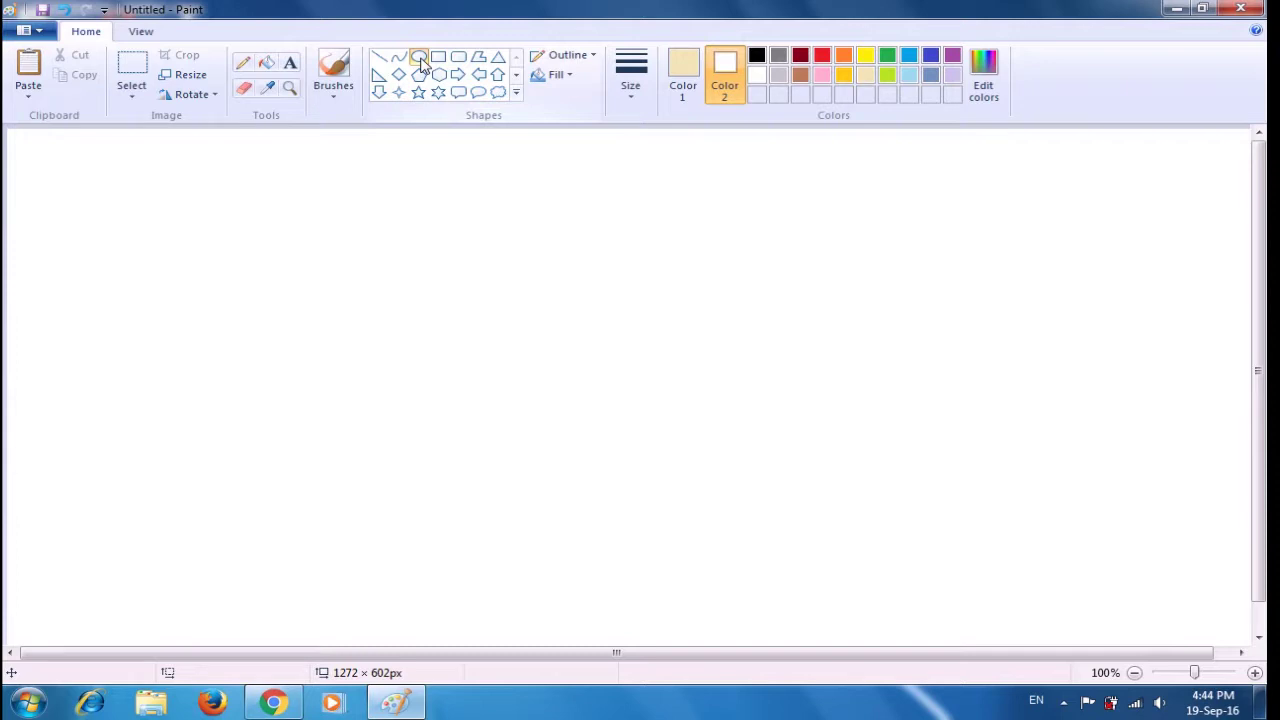
{"action": "left_click", "coordinate": [419, 58]}
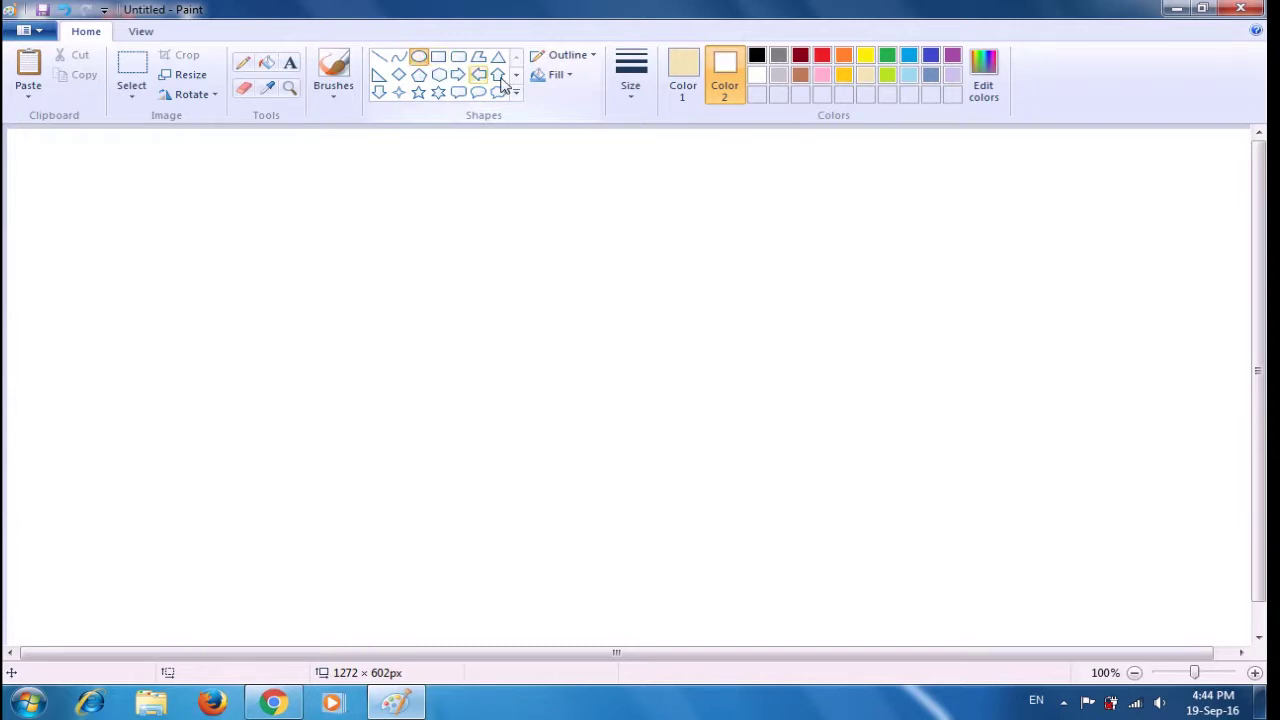
{"action": "left_click", "coordinate": [564, 80]}
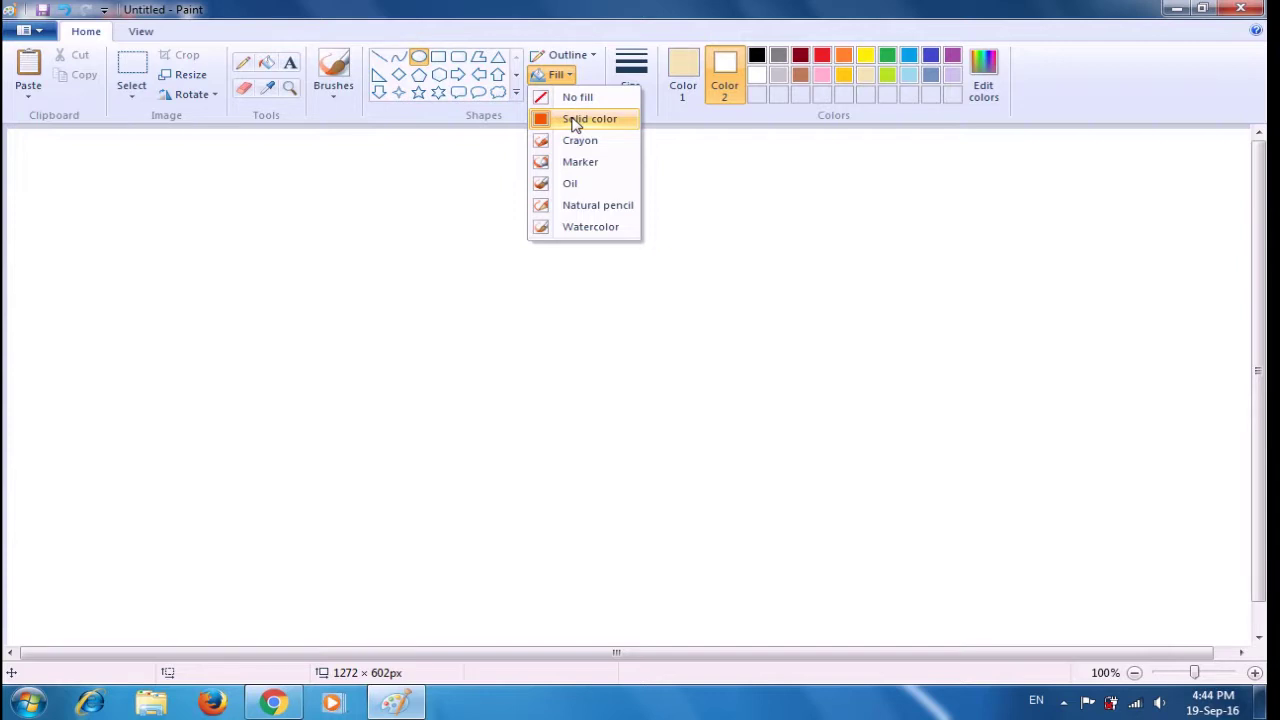
{"action": "left_click", "coordinate": [576, 121]}
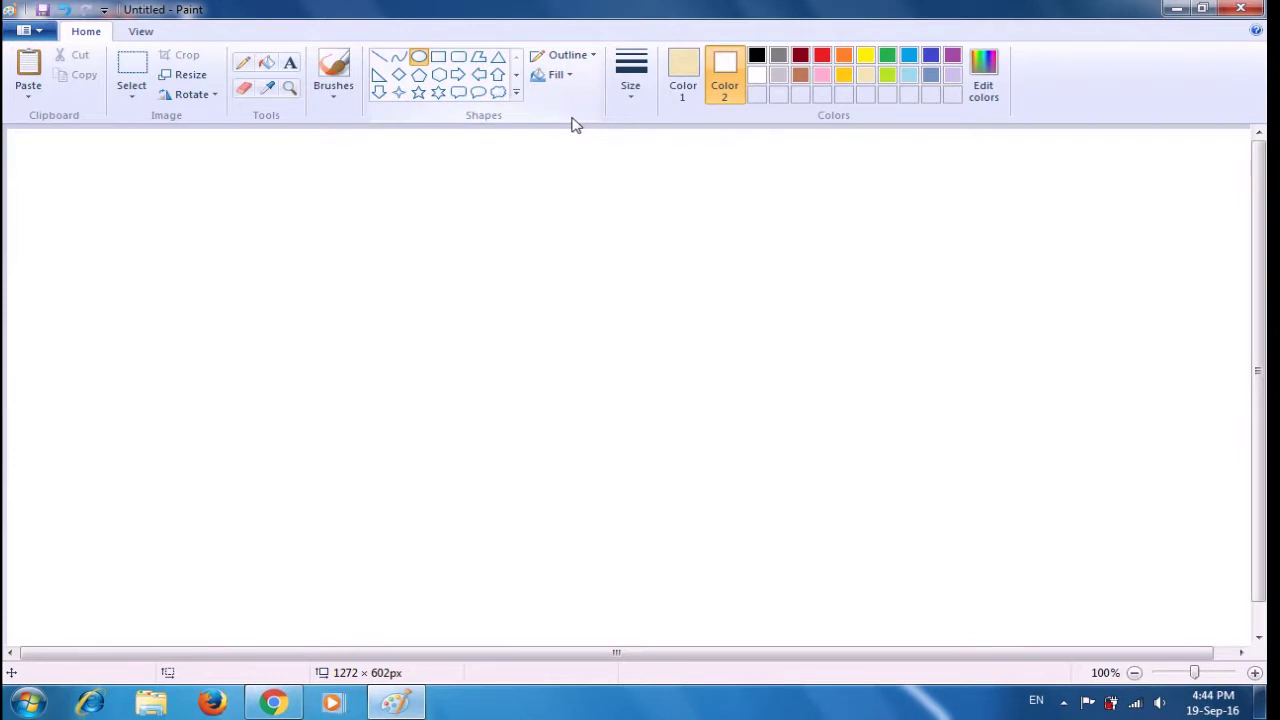
{"action": "left_click", "coordinate": [678, 90]}
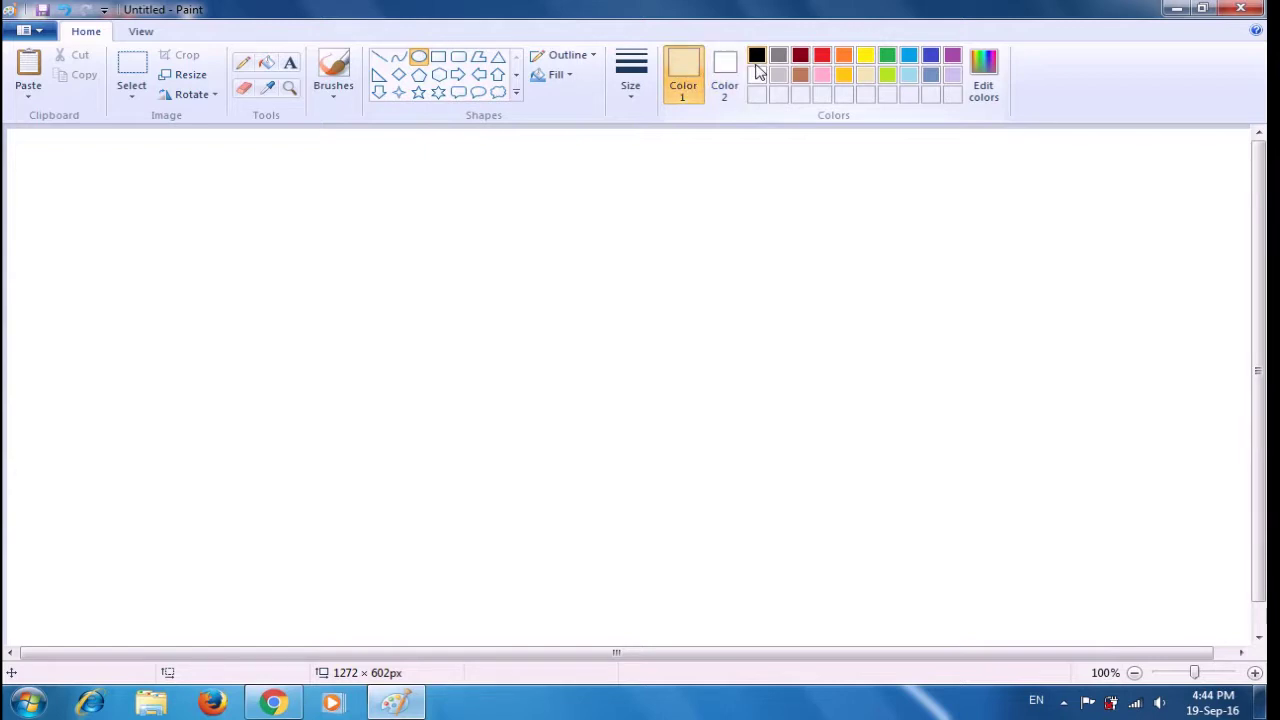
{"action": "left_click", "coordinate": [800, 58]}
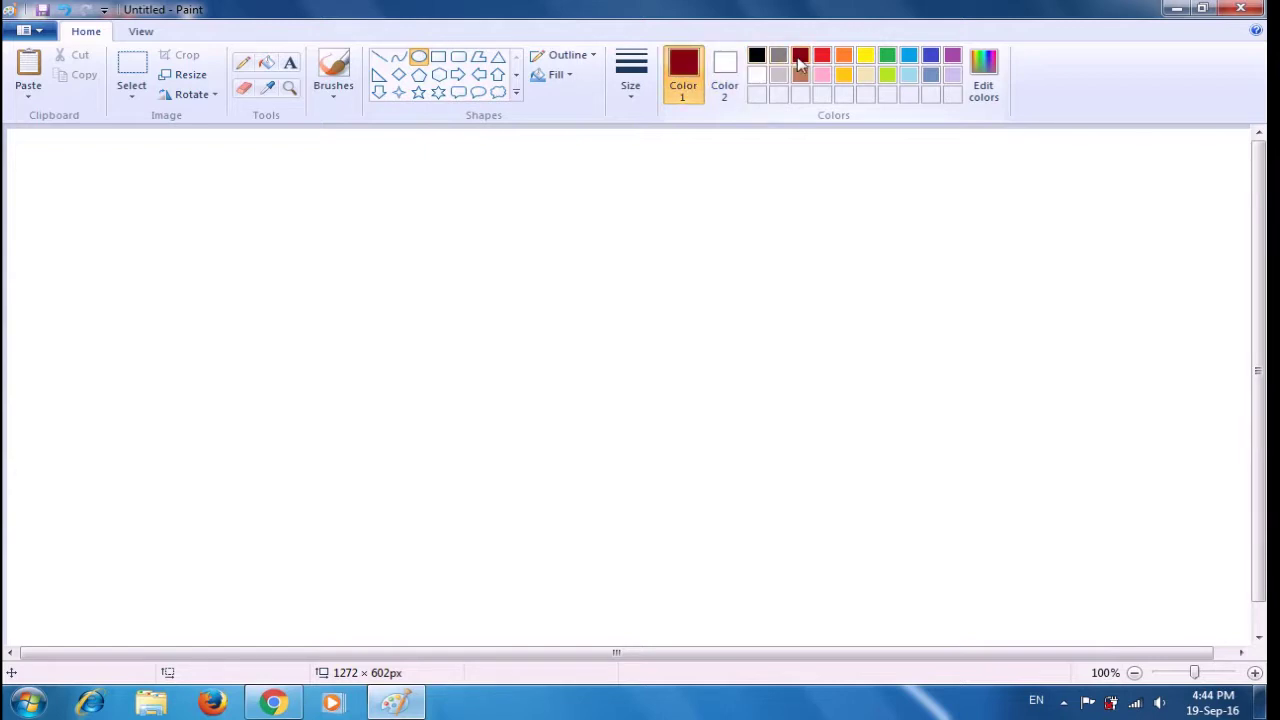
{"action": "left_click", "coordinate": [730, 70]}
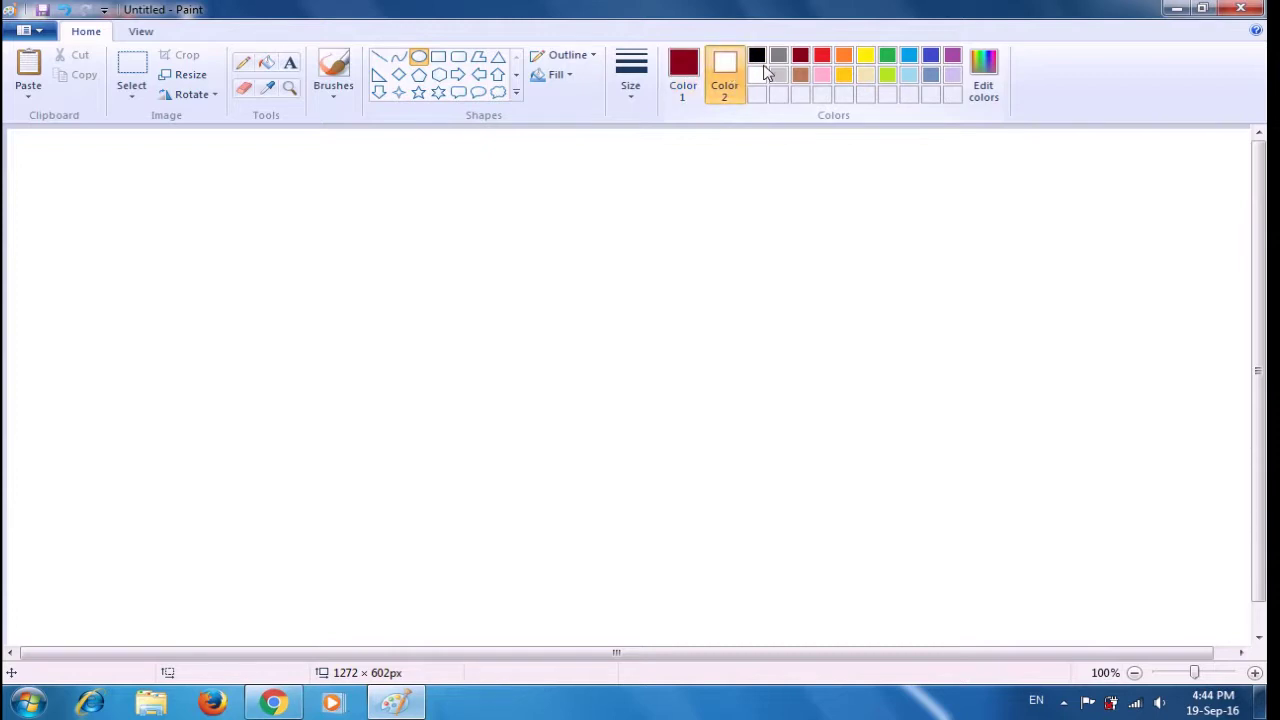
{"action": "left_click", "coordinate": [800, 57]}
{"action": "left_click_drag", "start_coordinate": [451, 253], "coordinate": [639, 452]}
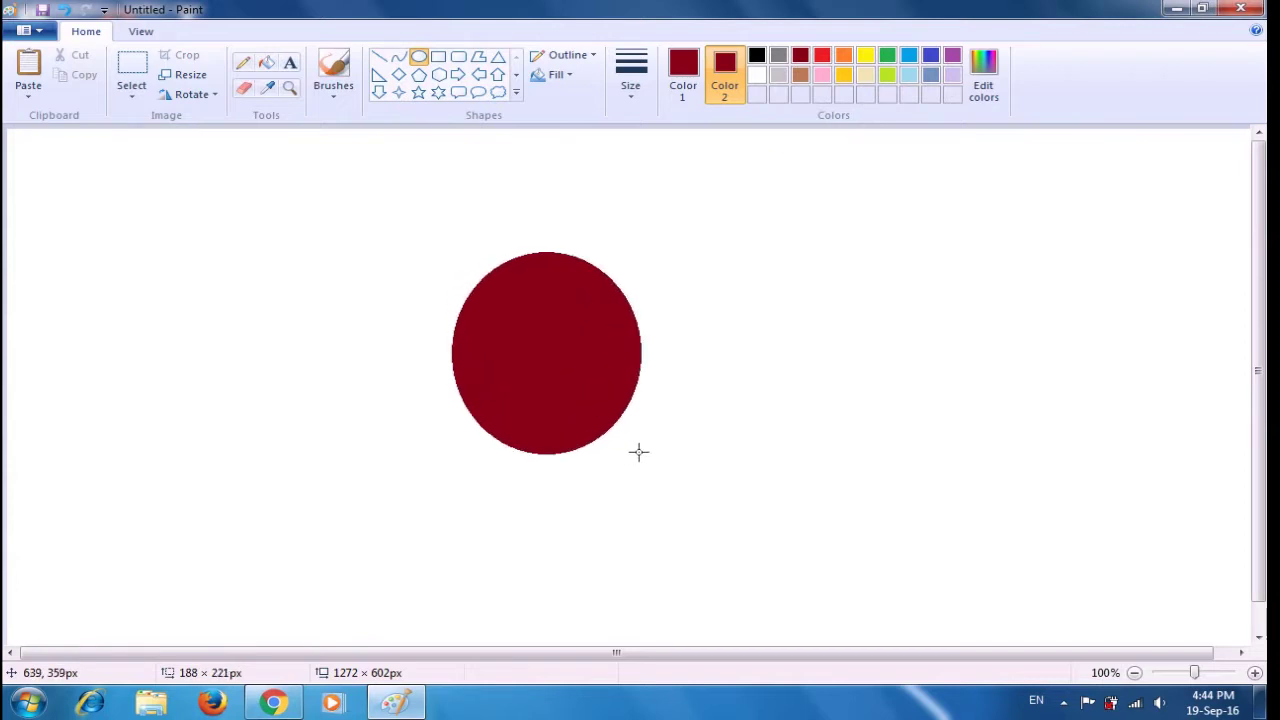
{"action": "left_click_drag", "start_coordinate": [639, 452], "coordinate": [639, 452]}
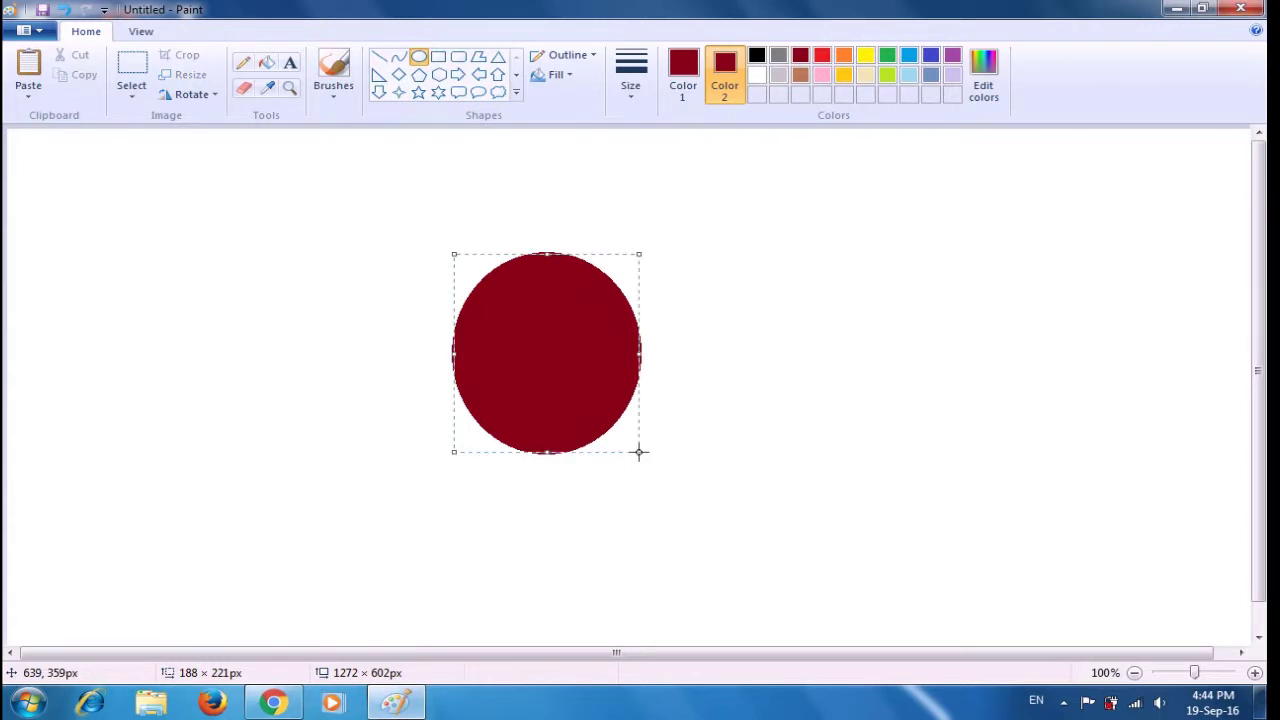
{"action": "left_click", "coordinate": [764, 418]}
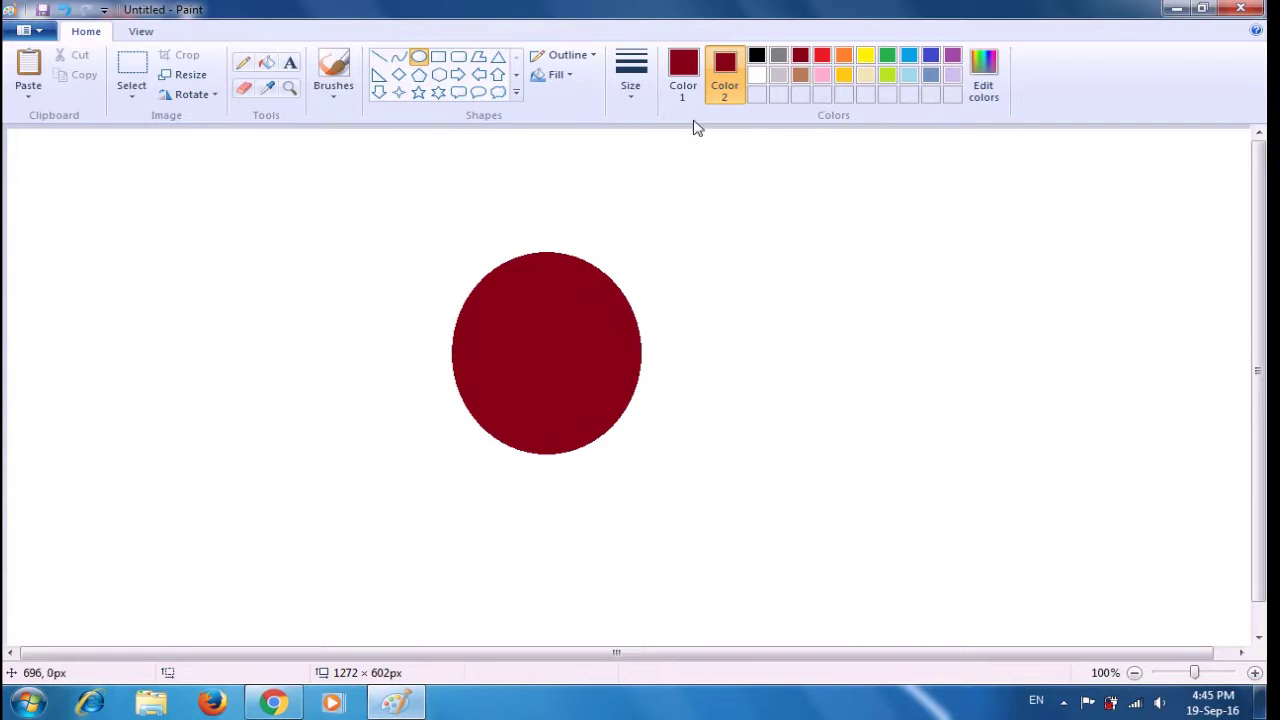
- Draw a small solid white oval about 27 × 29 px in the ball's upper left area as a highlight and deselect it
{"action": "left_click", "coordinate": [690, 80]}
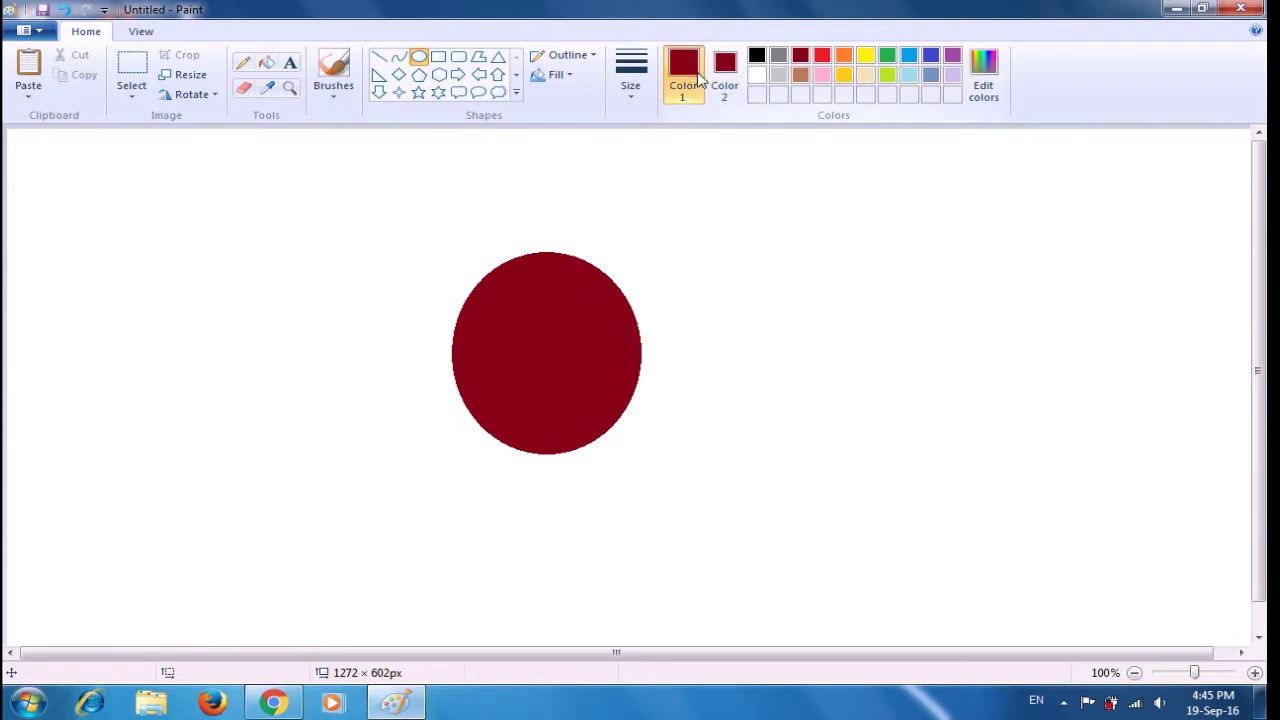
{"action": "left_click", "coordinate": [757, 77]}
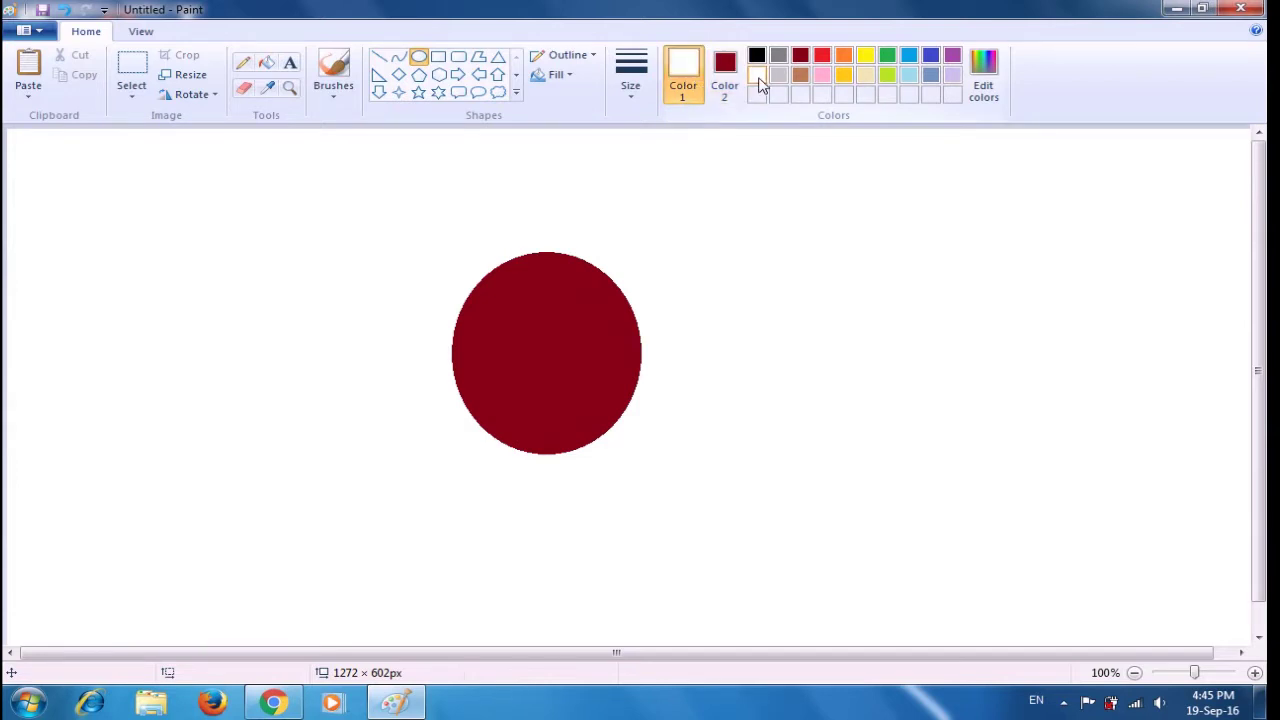
{"action": "left_click", "coordinate": [735, 65]}
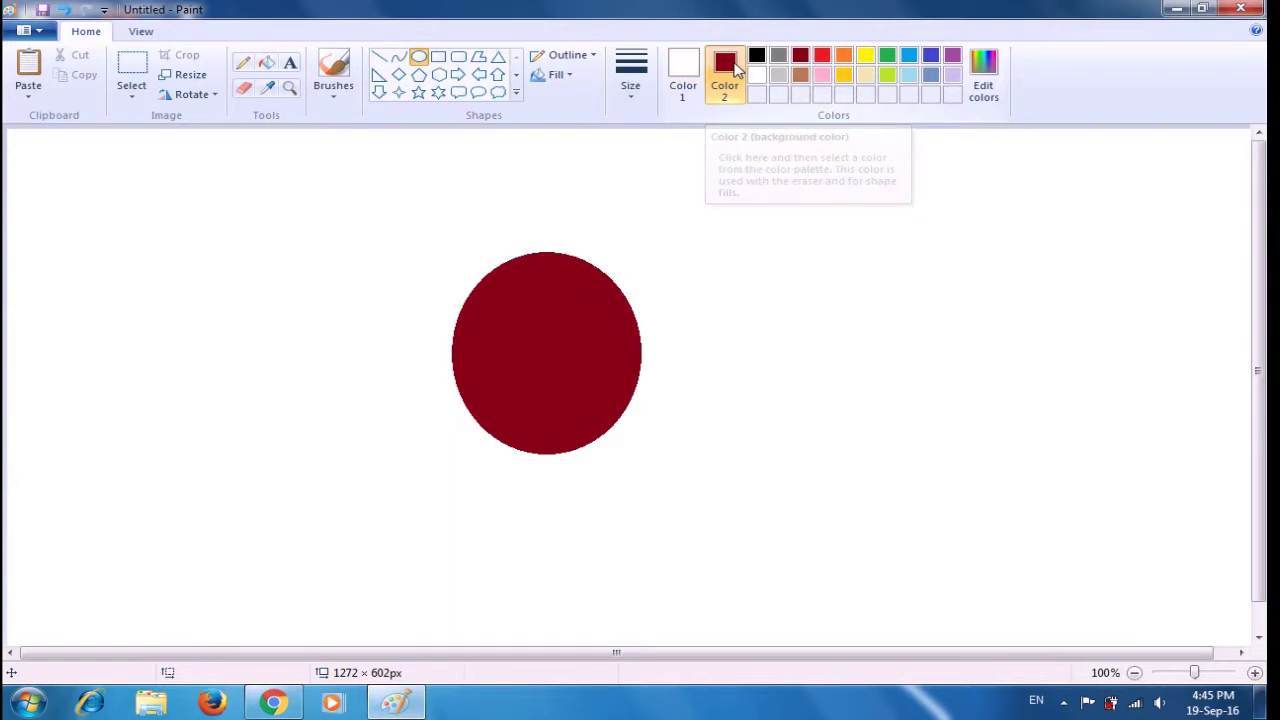
{"action": "left_click", "coordinate": [757, 77]}
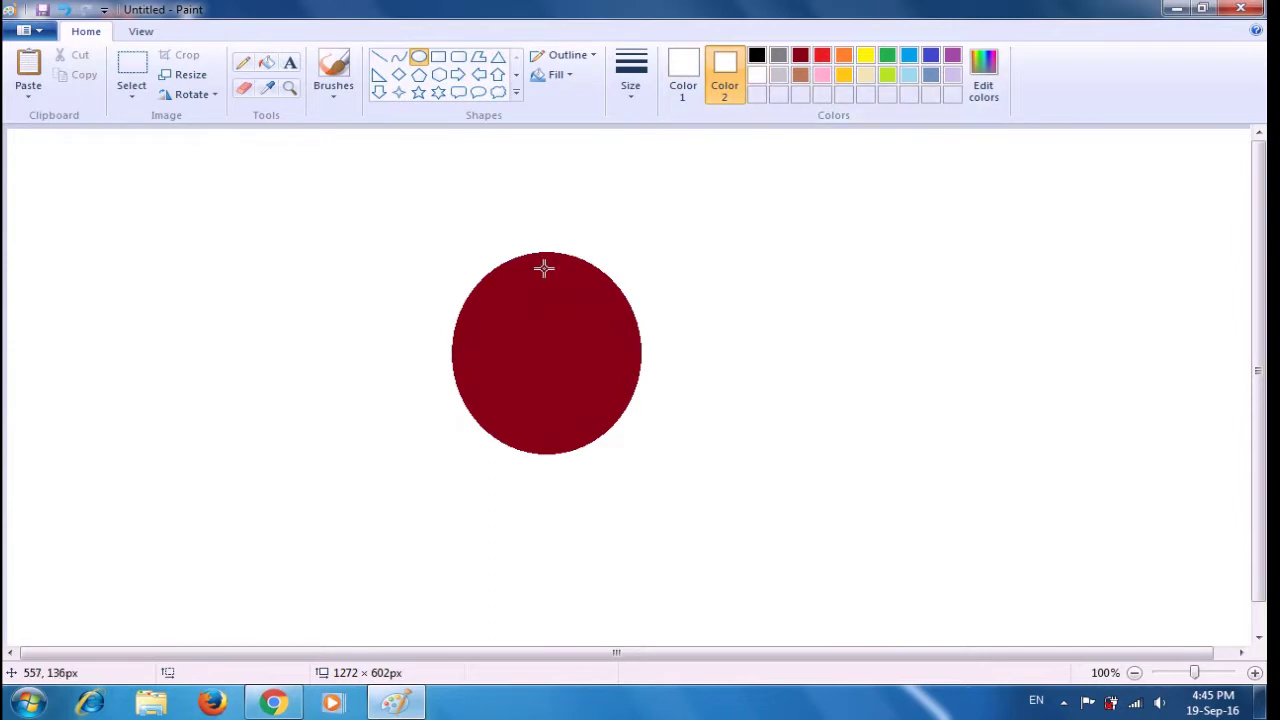
{"action": "left_click_drag", "start_coordinate": [503, 308], "coordinate": [531, 333]}
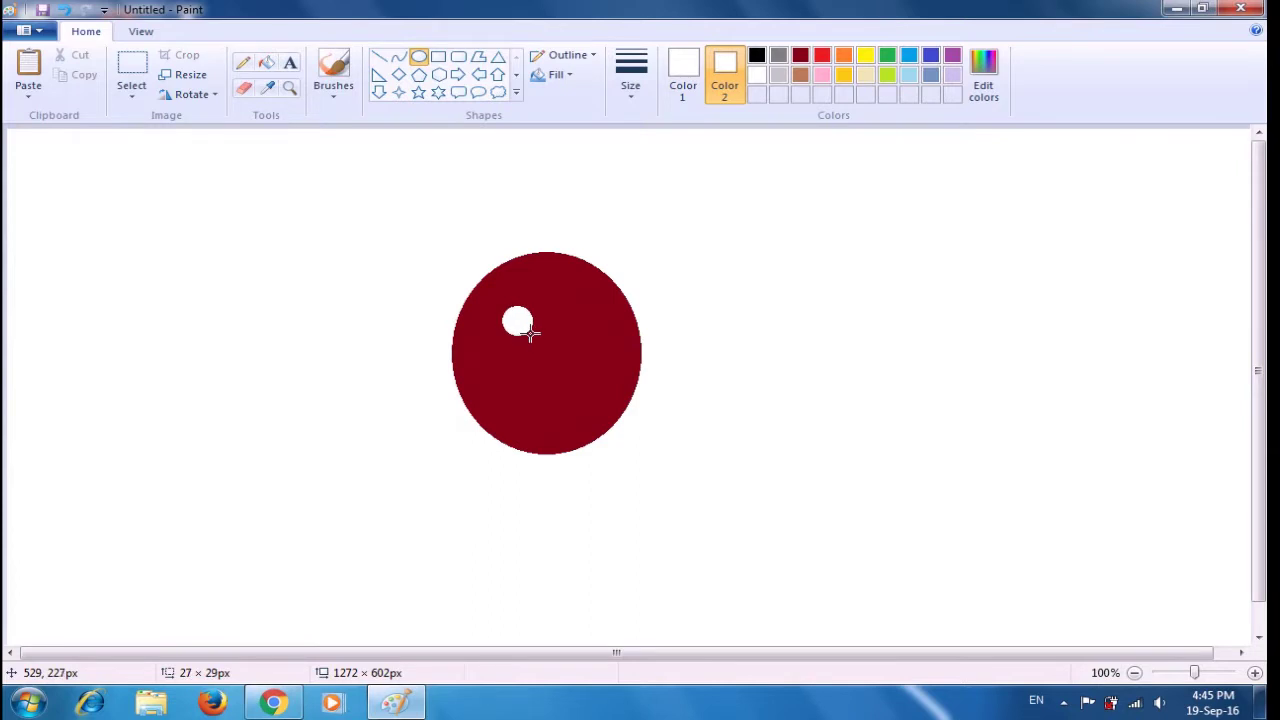
{"action": "key", "text": "alt+h"}
{"action": "key", "text": "s"}
{"action": "key", "text": "e"}
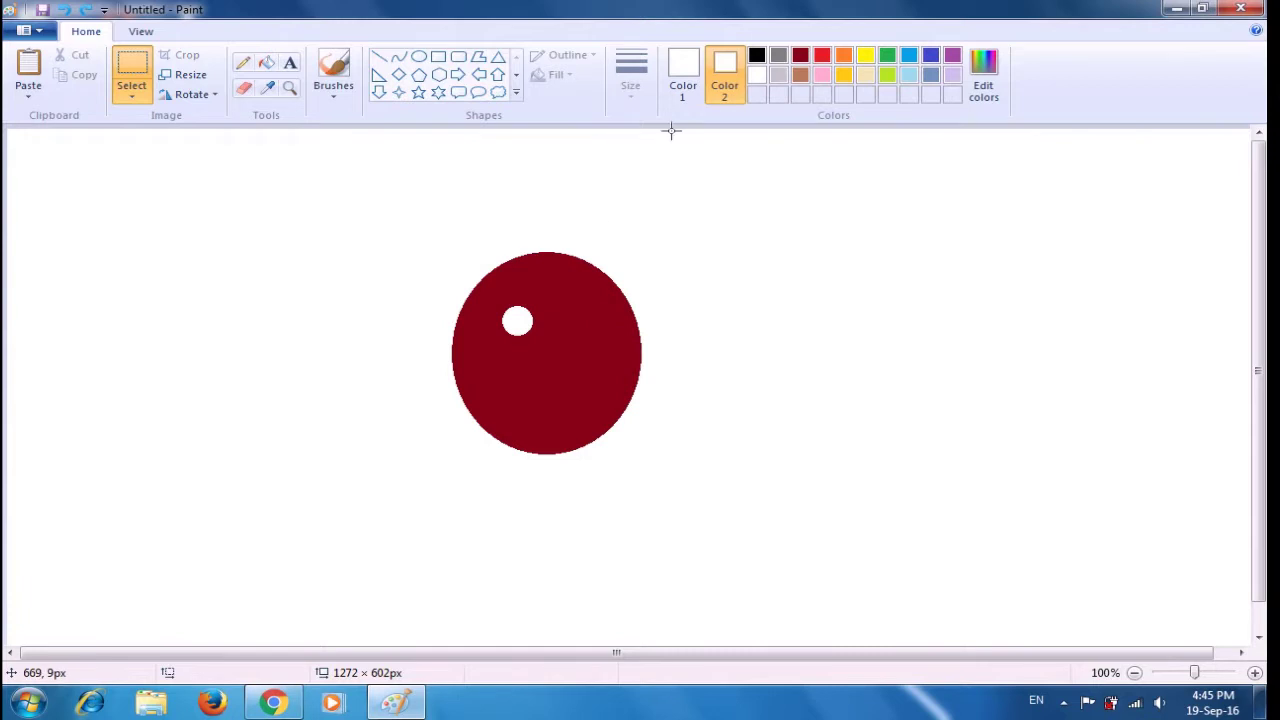
- Draw a small solid black oval with a black outline inside the white oval as the pupil and deselect it
{"action": "left_click", "coordinate": [688, 76]}
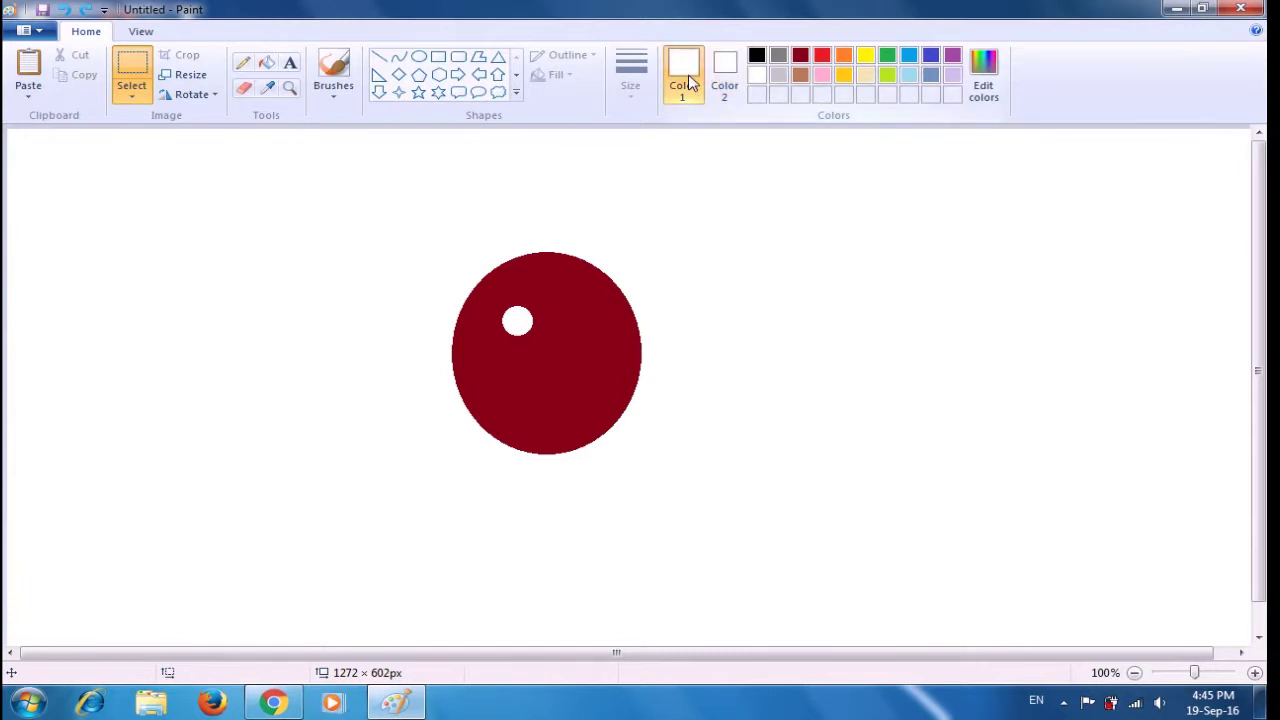
{"action": "left_click", "coordinate": [756, 56]}
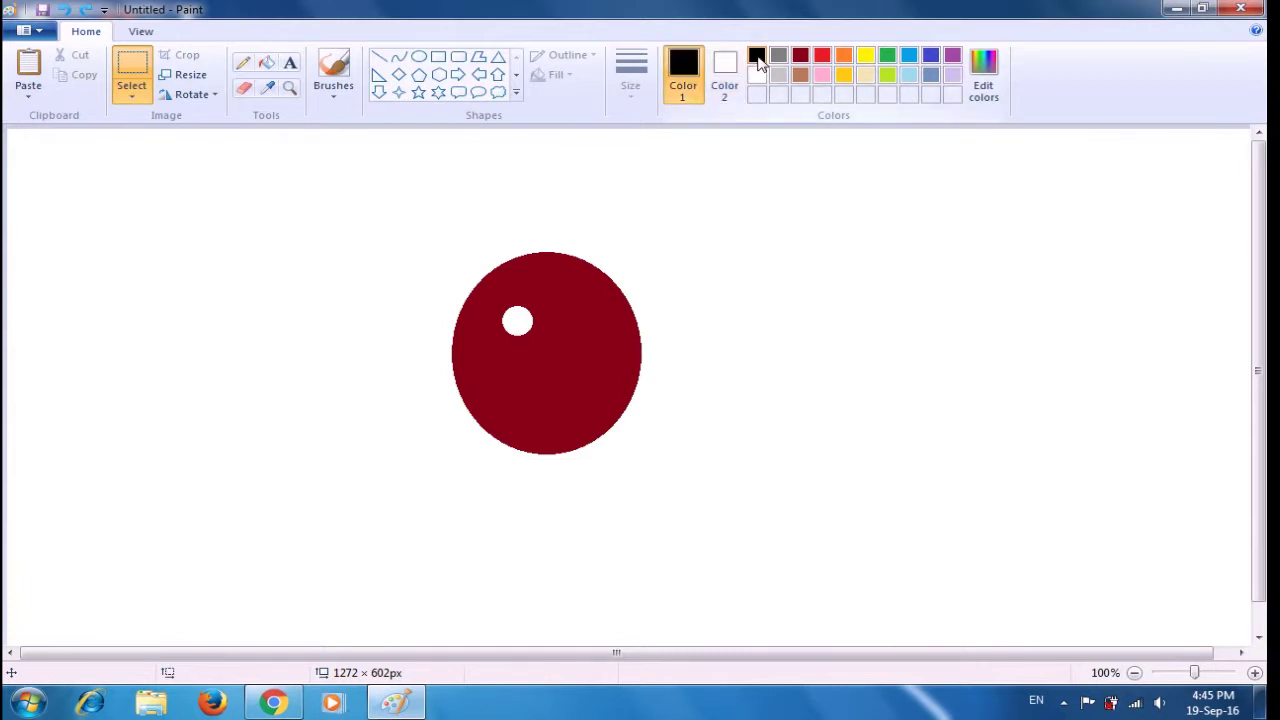
{"action": "left_click", "coordinate": [726, 70]}
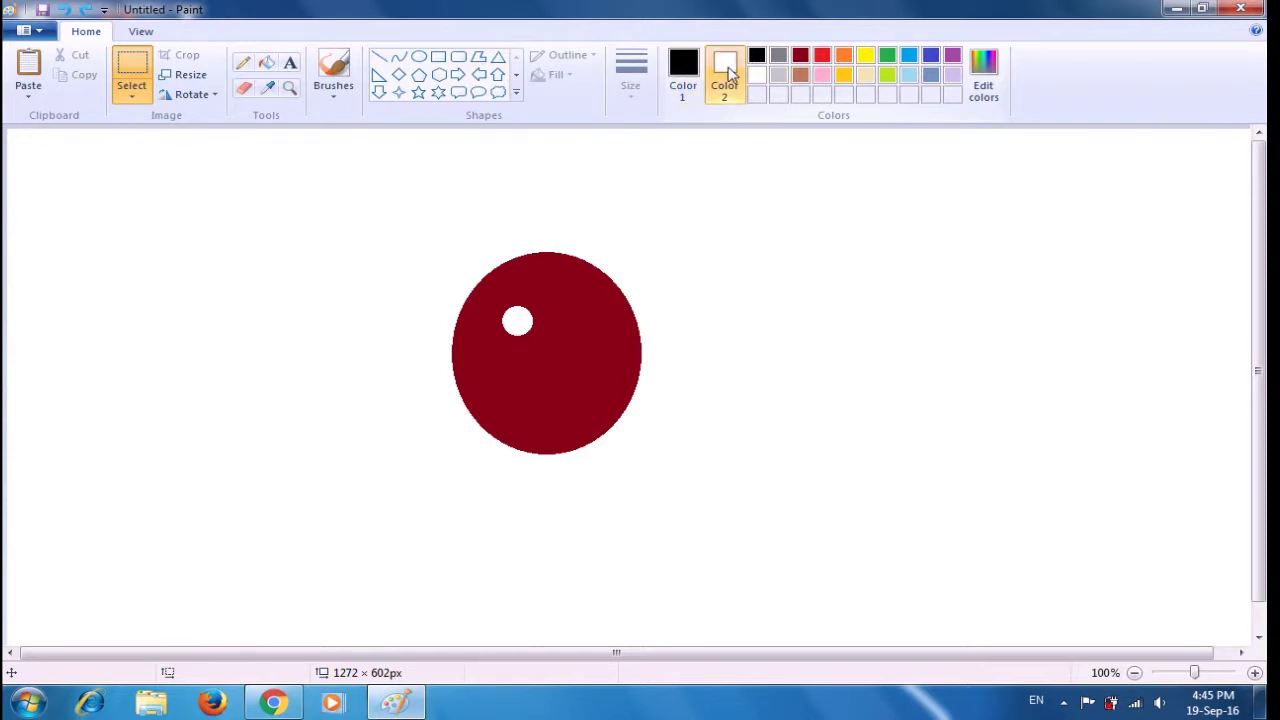
{"action": "left_click", "coordinate": [757, 58]}
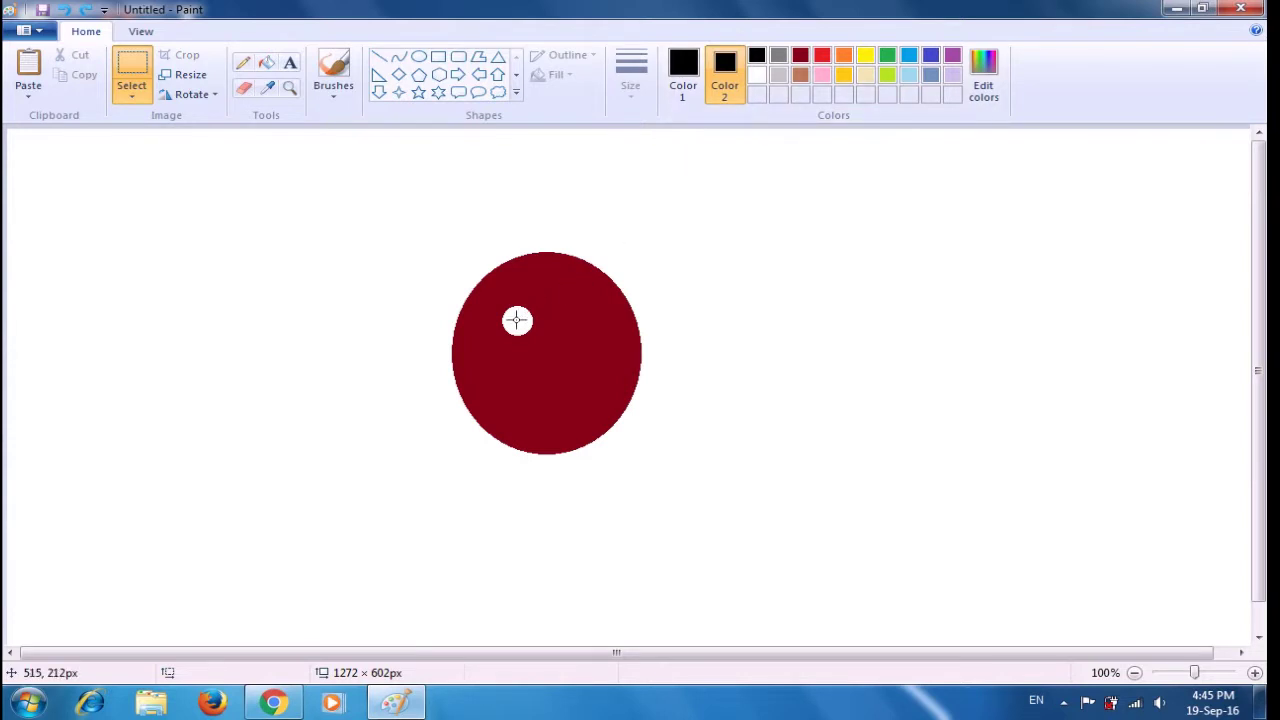
{"action": "left_click_drag", "start_coordinate": [512, 319], "coordinate": [522, 330]}
{"action": "left_click", "coordinate": [565, 288]}
{"action": "left_click", "coordinate": [422, 63]}
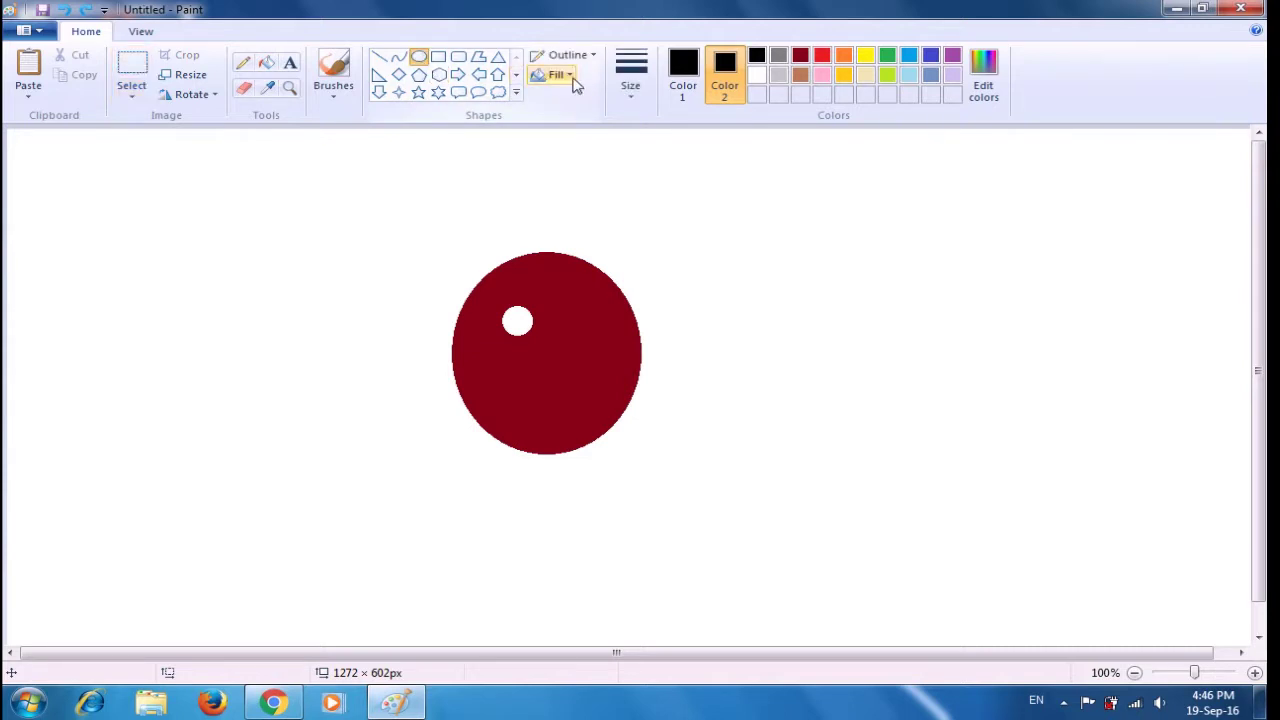
{"action": "left_click", "coordinate": [567, 76]}
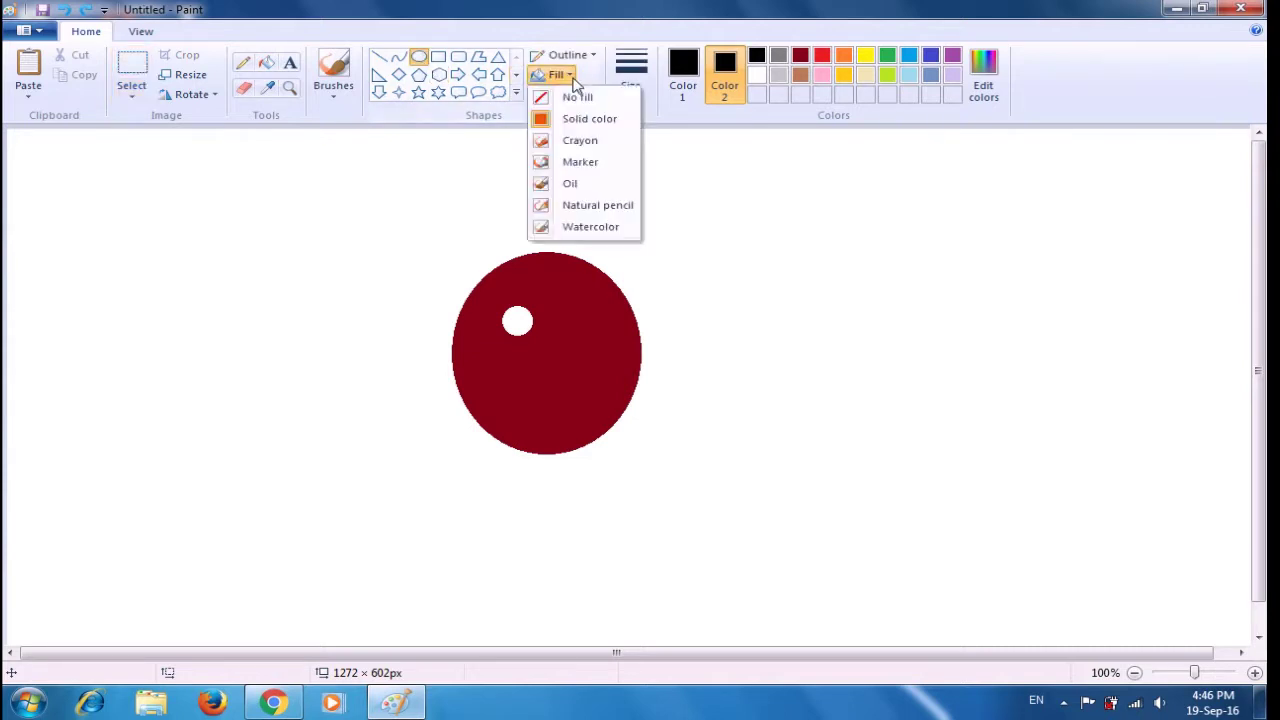
{"action": "left_click", "coordinate": [575, 128]}
{"action": "left_click", "coordinate": [688, 85]}
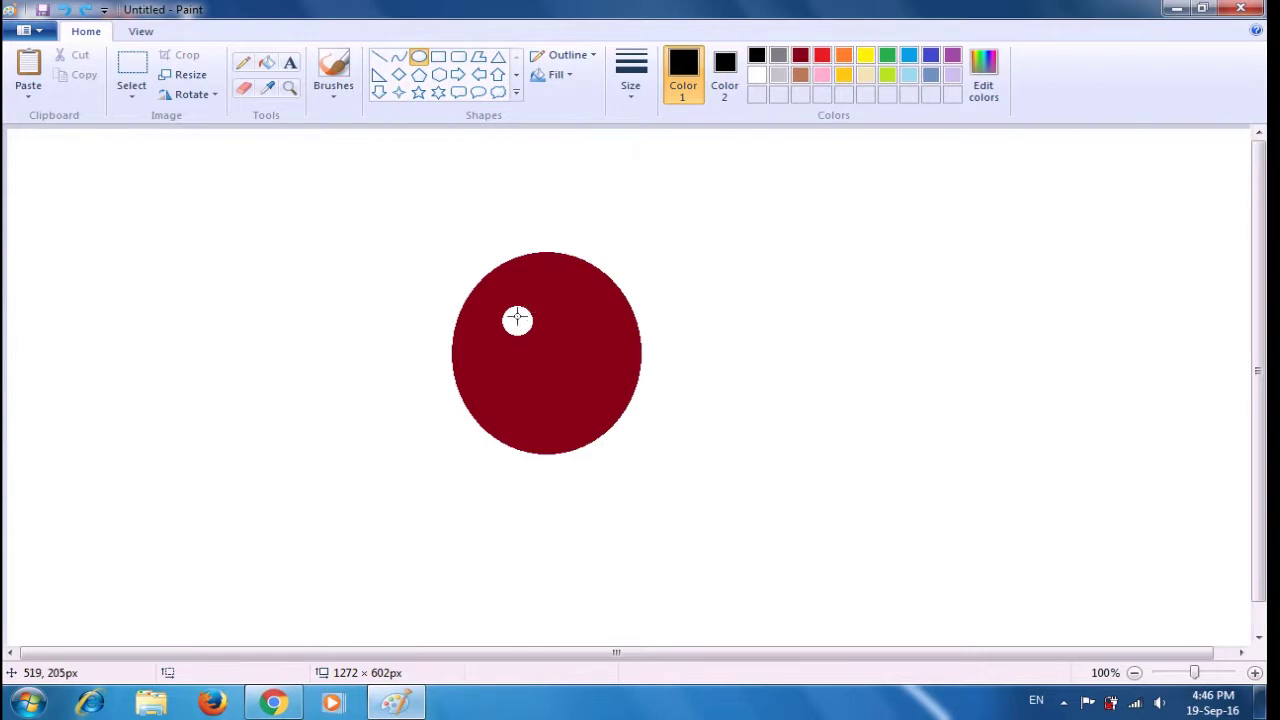
{"action": "left_click_drag", "start_coordinate": [512, 317], "coordinate": [522, 330]}
{"action": "left_click", "coordinate": [560, 294]}
- Set Color 2 to dark red, duplicate the finished eye and place the copy level with it on the right half of the face
{"action": "left_click", "coordinate": [726, 80]}
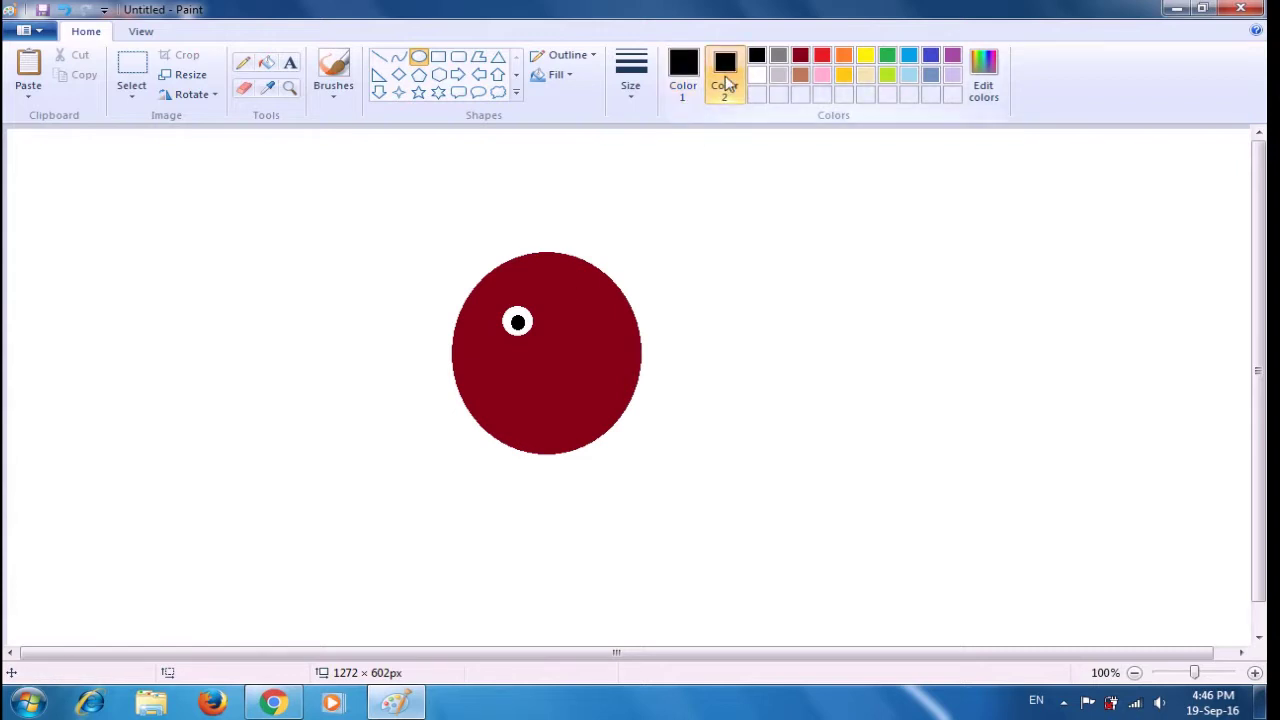
{"action": "left_click", "coordinate": [800, 56]}
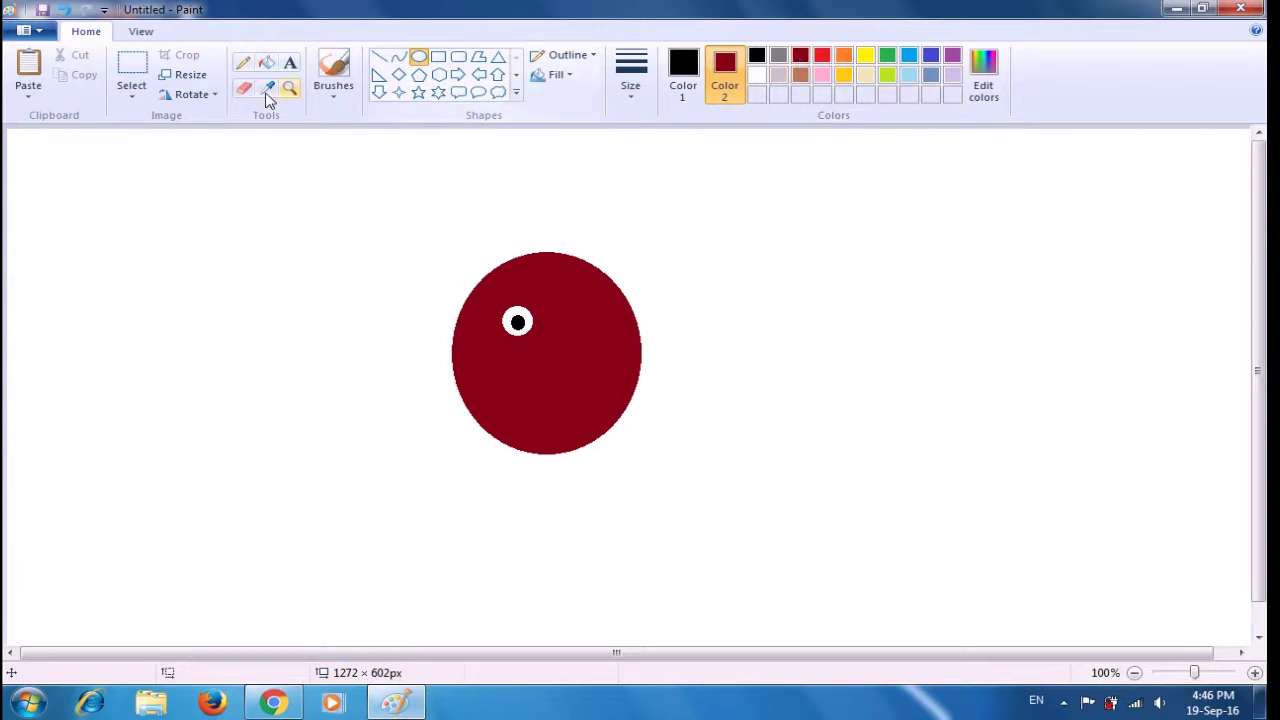
{"action": "left_click", "coordinate": [131, 68]}
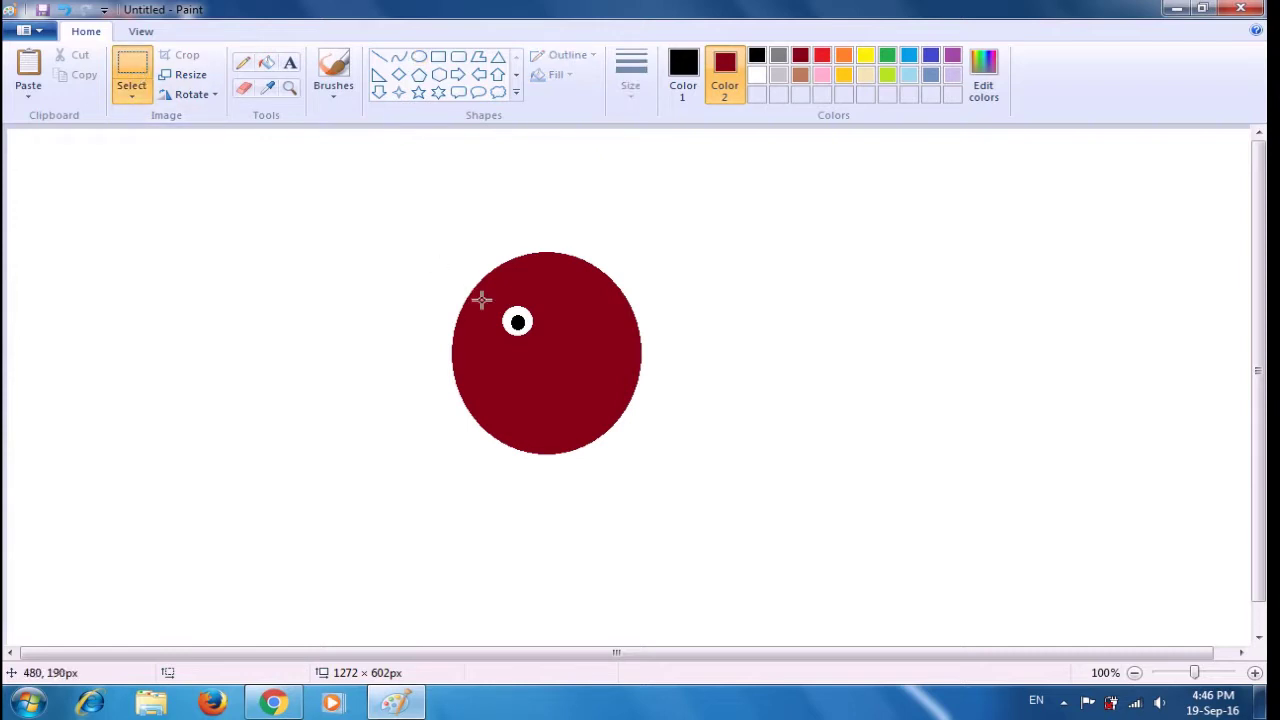
{"action": "left_click_drag", "start_coordinate": [490, 297], "coordinate": [544, 345]}
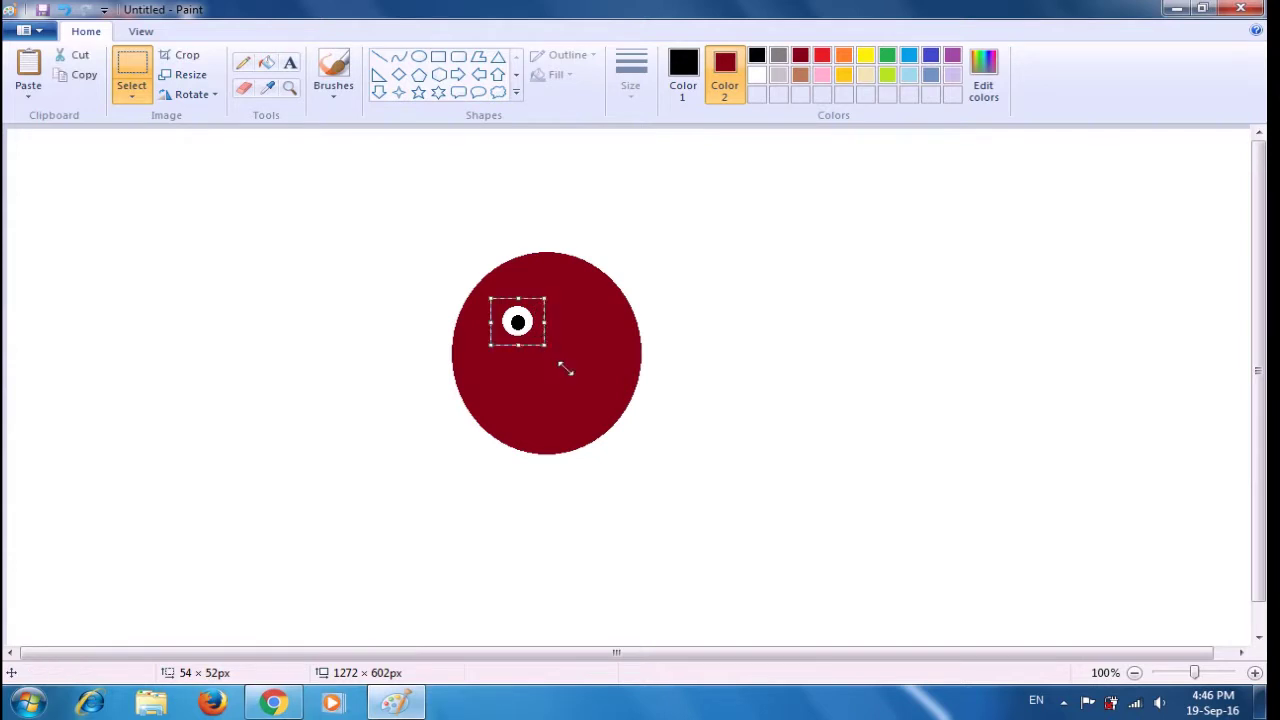
{"action": "key", "text": "ctrl+v"}
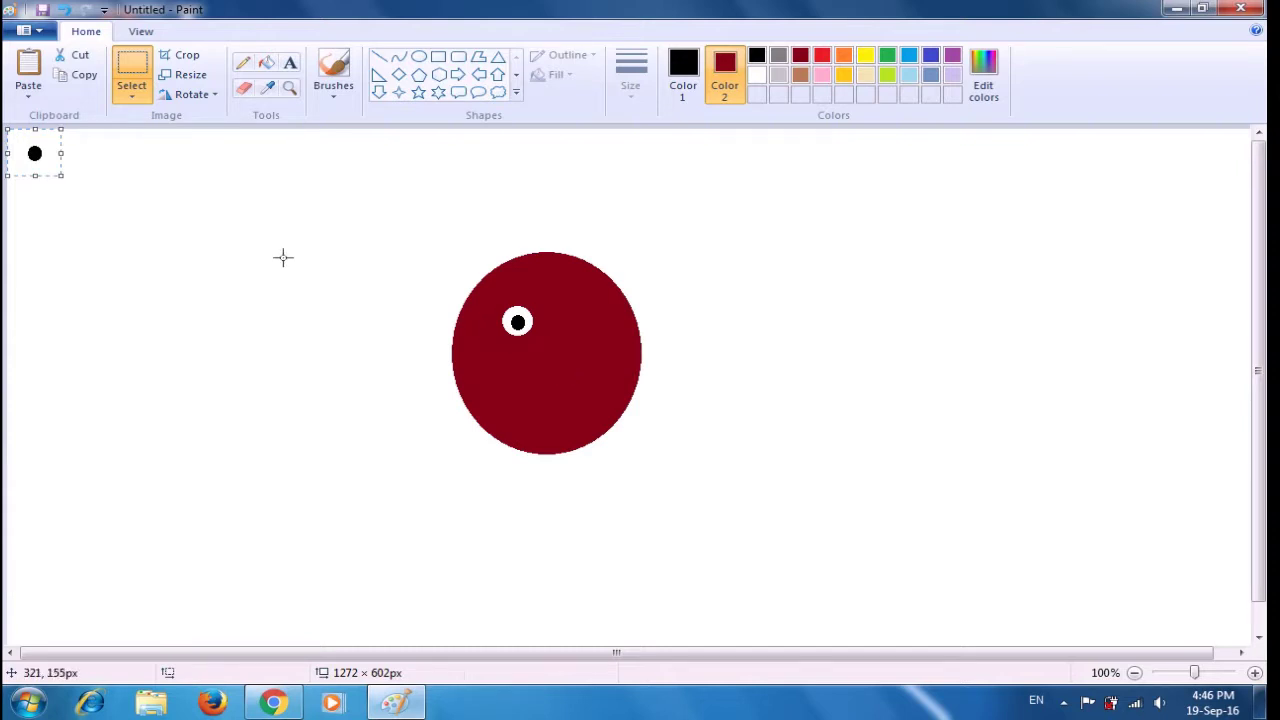
{"action": "left_click_drag", "start_coordinate": [34, 150], "coordinate": [579, 323]}
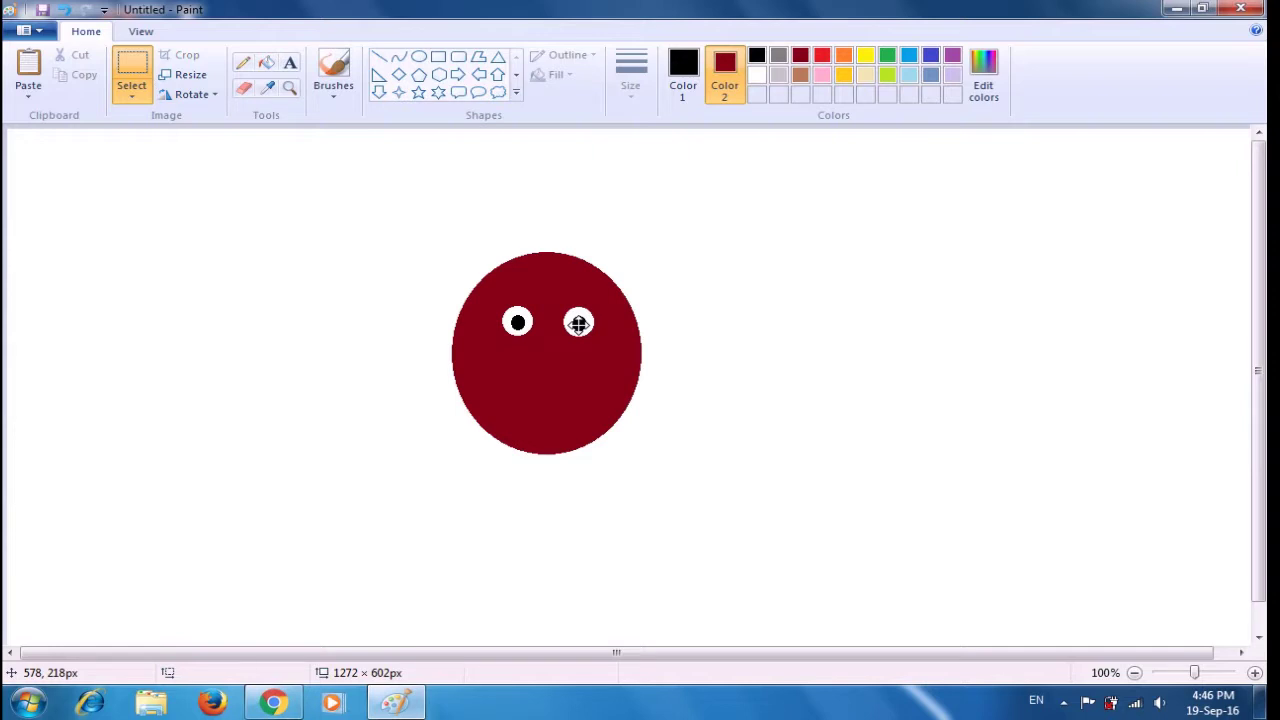
{"action": "left_click_drag", "start_coordinate": [578, 322], "coordinate": [578, 322]}
{"action": "left_click", "coordinate": [802, 301]}
- Draw a black curved nose about 21 × 48 px between and below the eyes, hooking back at its lower end
{"action": "left_click", "coordinate": [398, 57]}
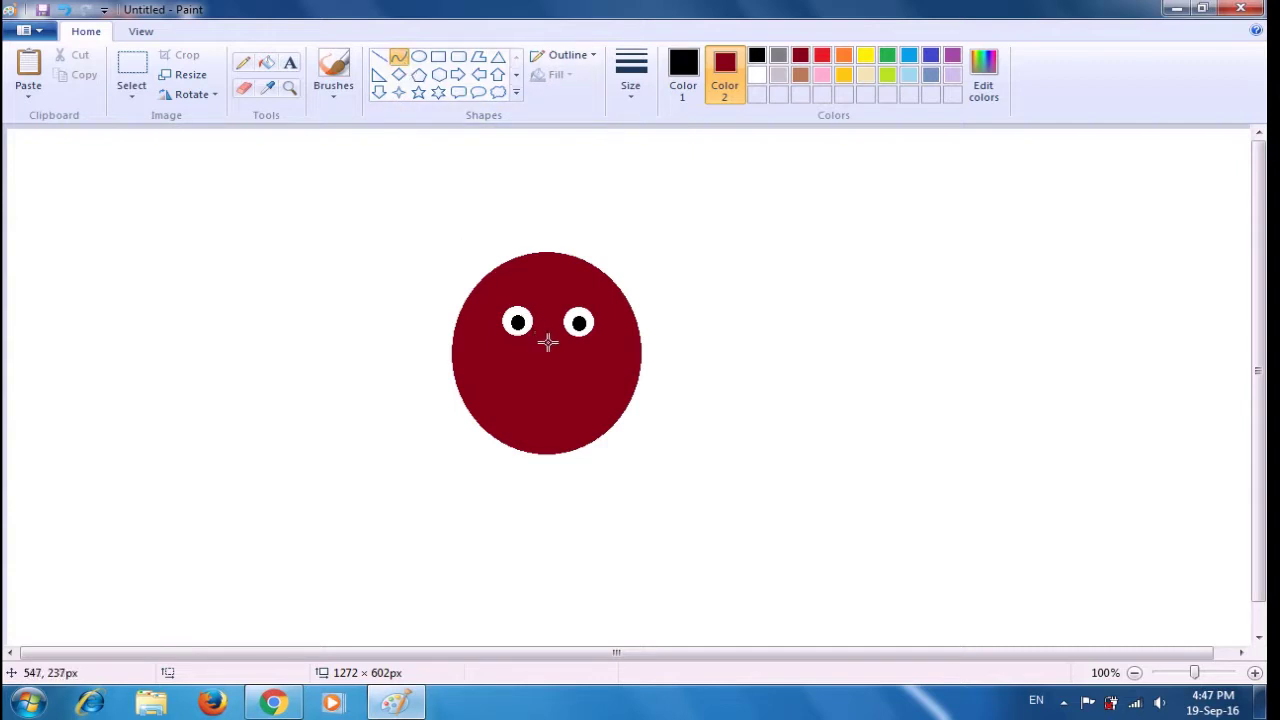
{"action": "mouse_move", "coordinate": [547, 336]}
{"action": "left_mouse_down"}
{"action": "mouse_move", "coordinate": [547, 378]}
{"action": "mouse_move", "coordinate": [549, 361]}
{"action": "mouse_move", "coordinate": [567, 374]}
{"action": "left_mouse_up"}
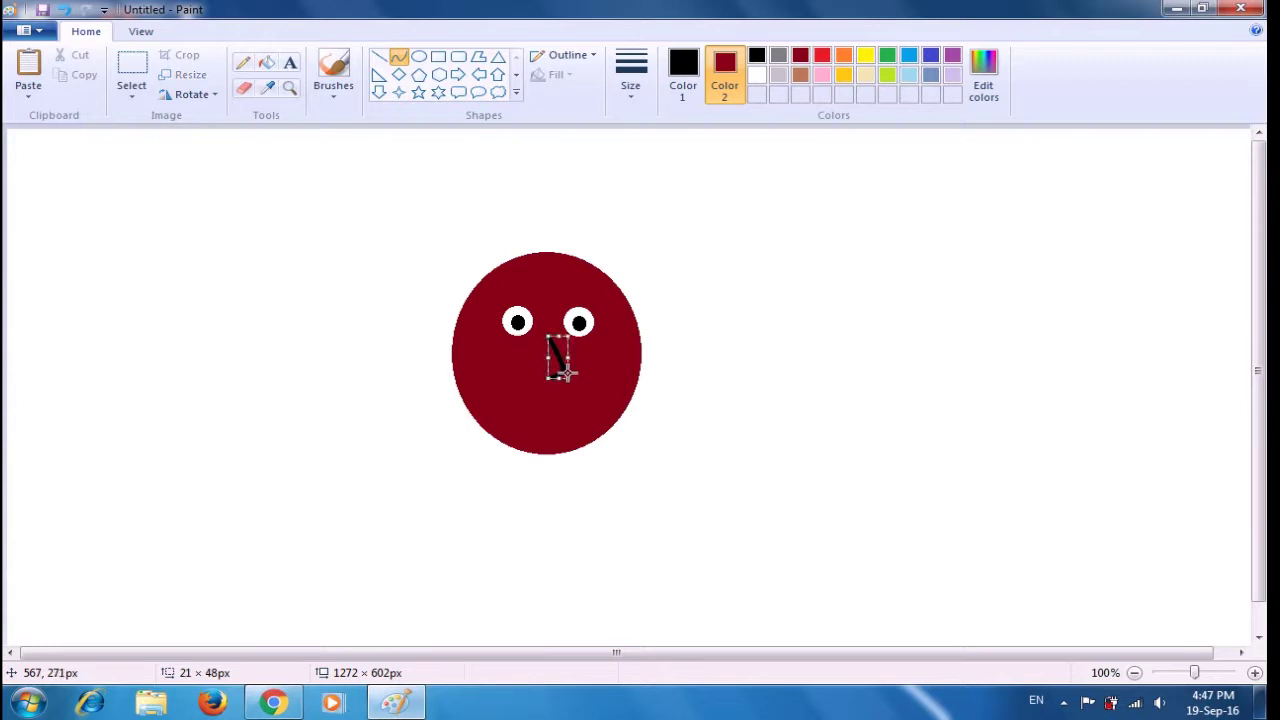
{"action": "left_click", "coordinate": [602, 361]}
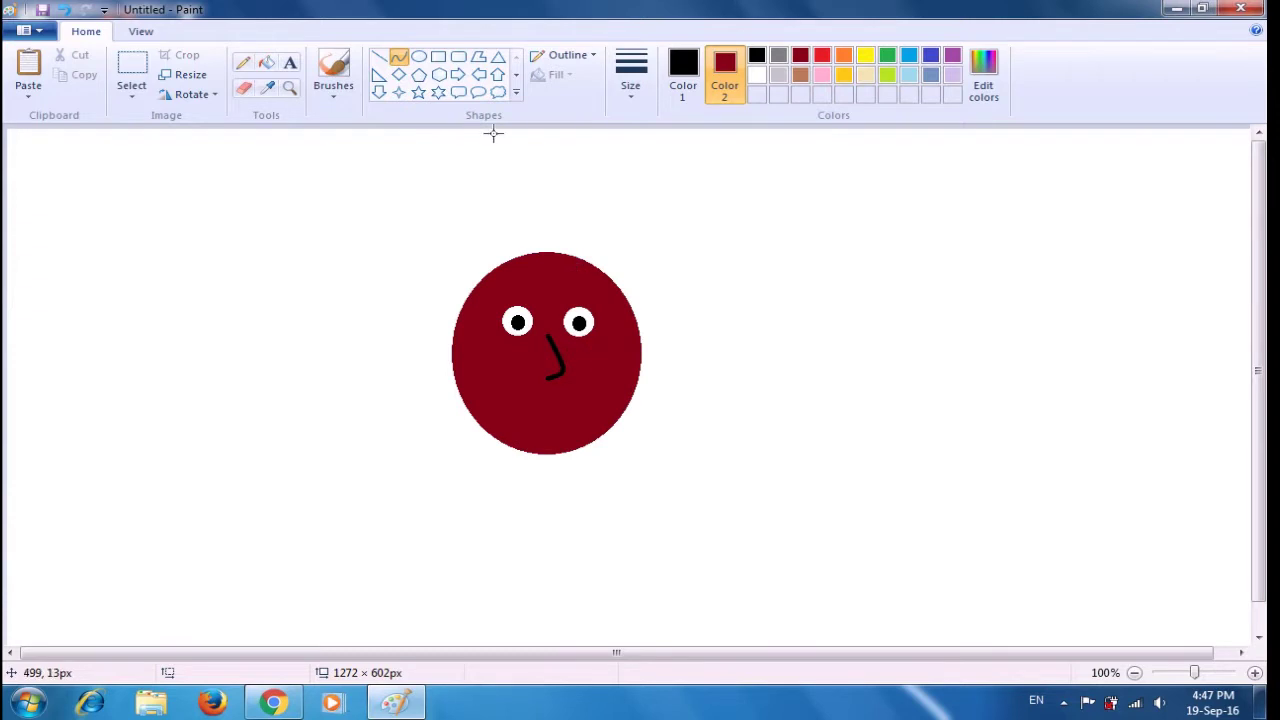
- Draw a narrow upright oval with dark red outline and fill on each side of the head as the ears
{"action": "left_click", "coordinate": [424, 62]}
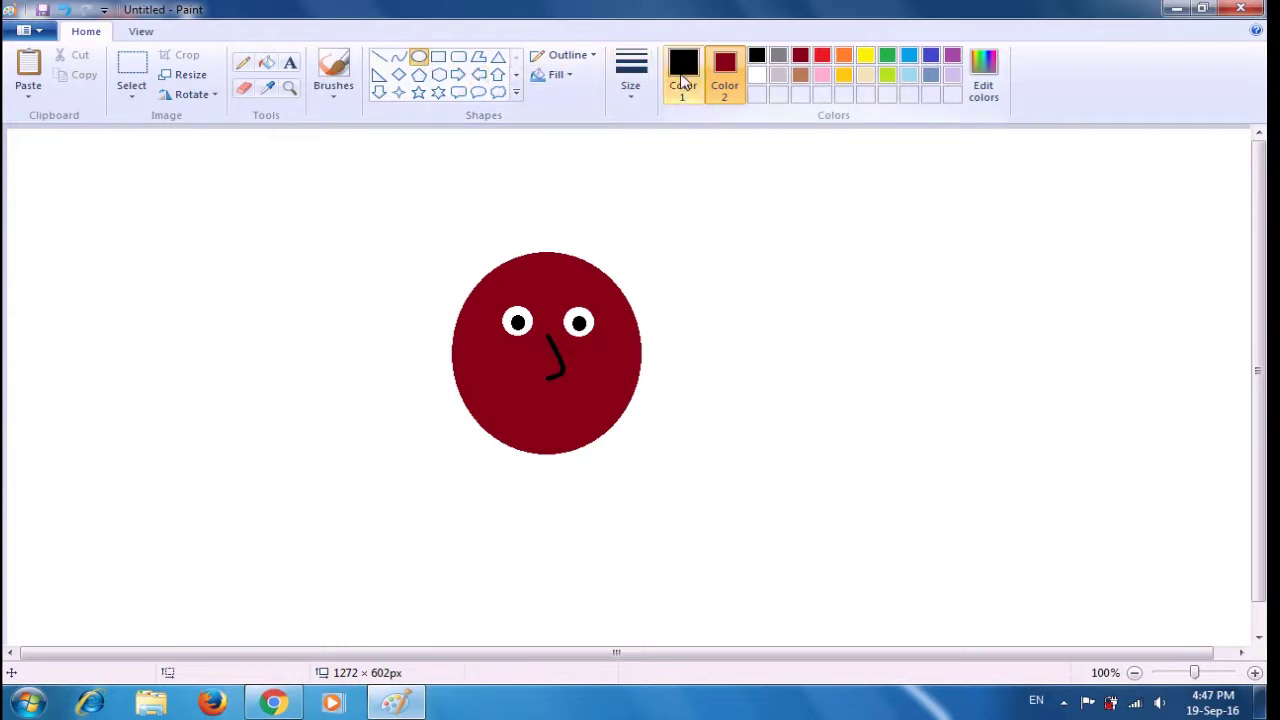
{"action": "left_click", "coordinate": [683, 80]}
{"action": "left_click", "coordinate": [802, 57]}
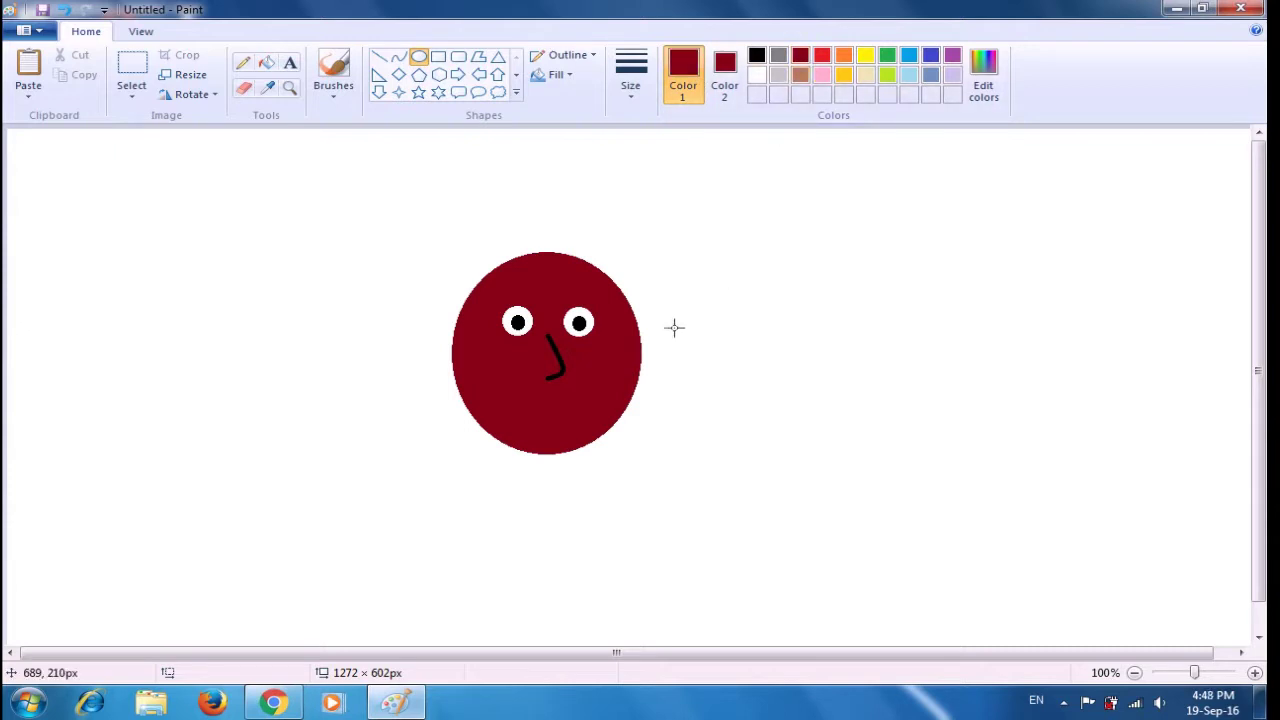
{"action": "left_click_drag", "start_coordinate": [638, 317], "coordinate": [653, 376]}
{"action": "left_click", "coordinate": [744, 340]}
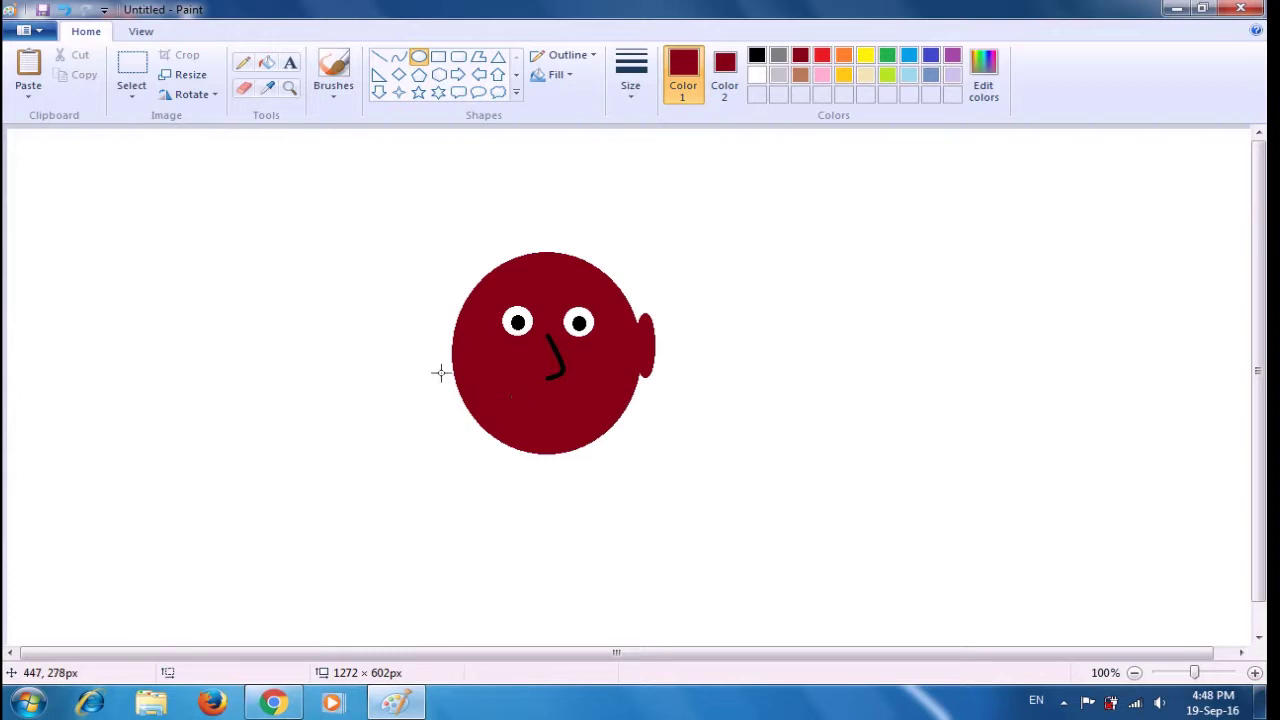
{"action": "left_click_drag", "start_coordinate": [433, 319], "coordinate": [455, 375]}
{"action": "left_click", "coordinate": [440, 431]}
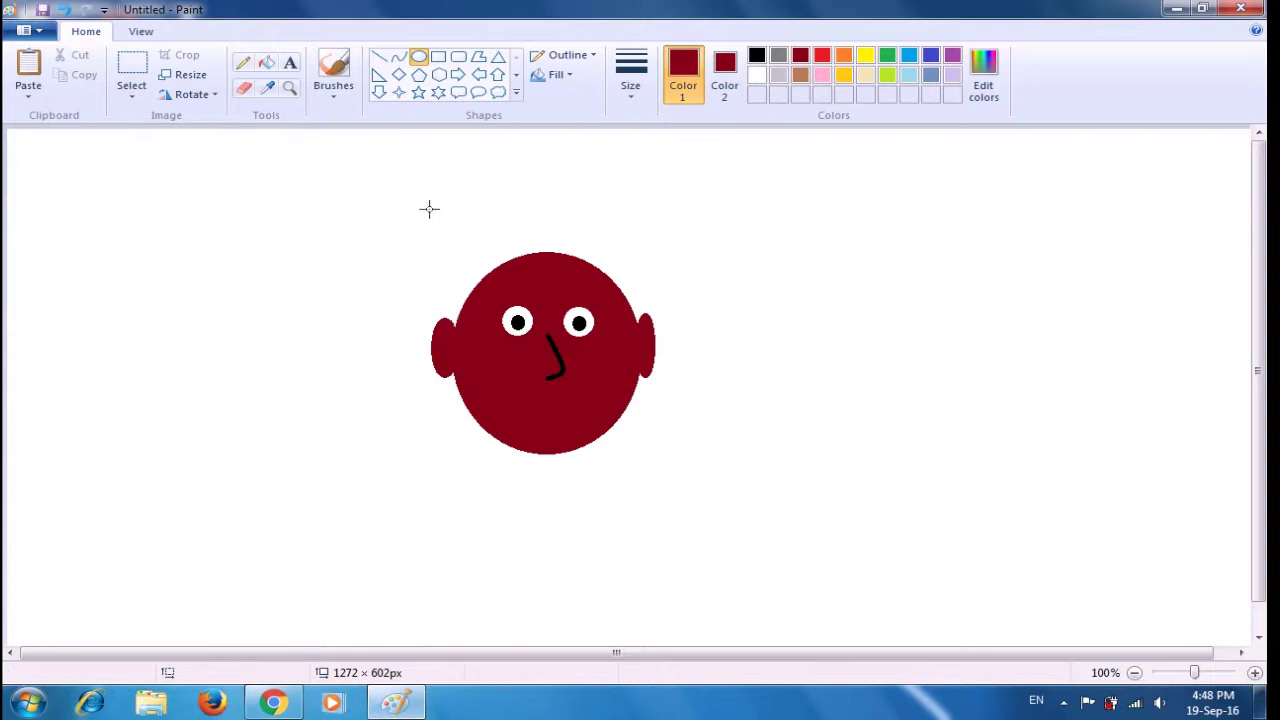
- Draw a short black vertical line inside each ear, about 40 px long in the right one
{"action": "left_click", "coordinate": [380, 60]}
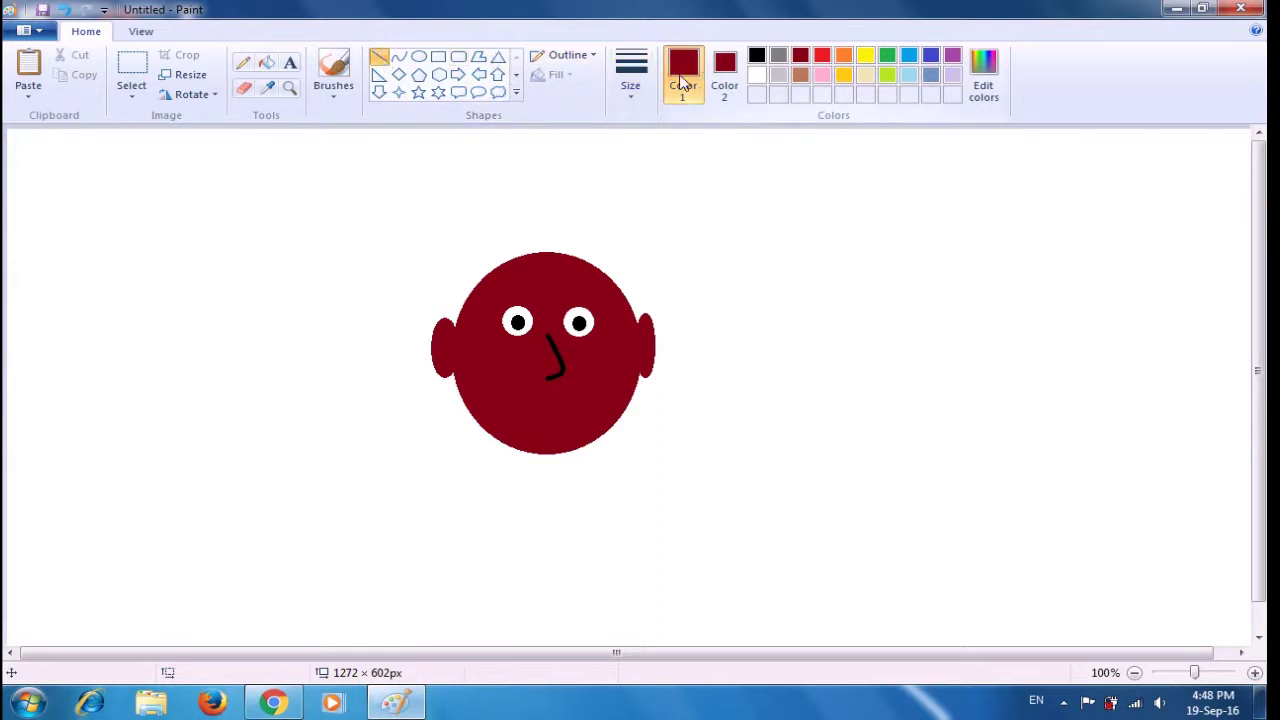
{"action": "left_click", "coordinate": [756, 55]}
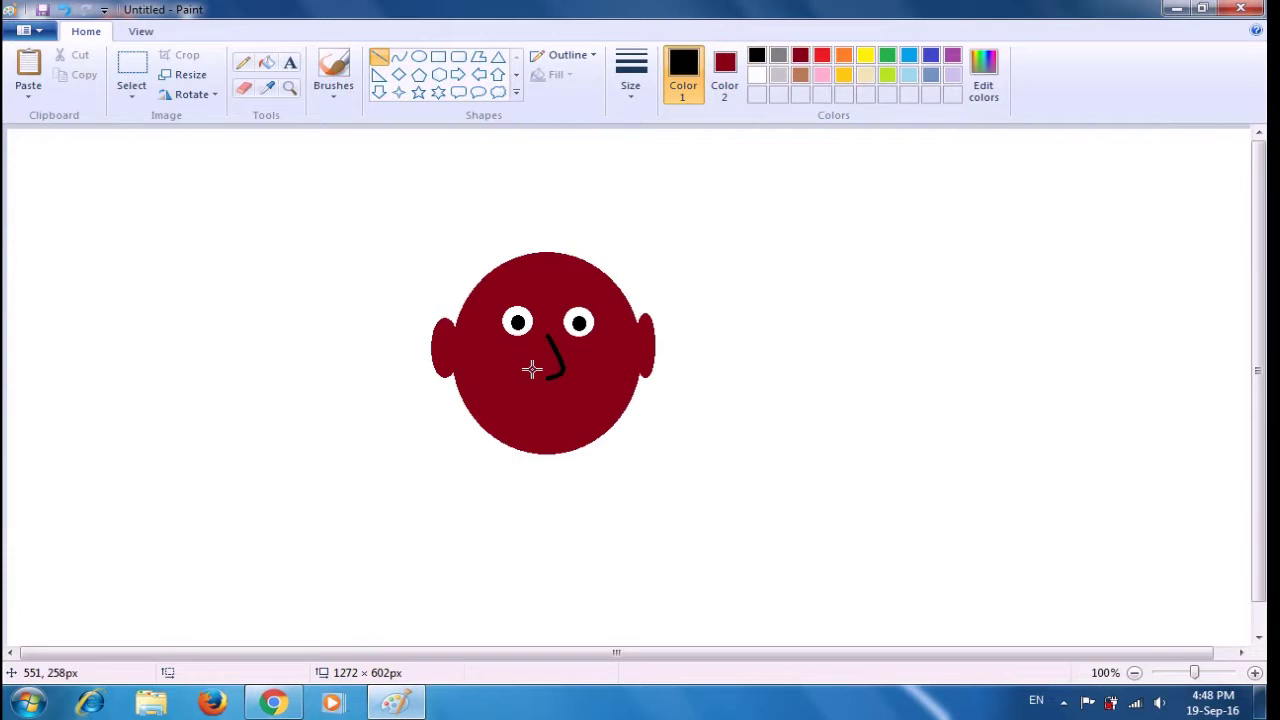
{"action": "left_click_drag", "start_coordinate": [443, 328], "coordinate": [444, 360]}
{"action": "left_click", "coordinate": [731, 286]}
{"action": "left_click_drag", "start_coordinate": [645, 322], "coordinate": [647, 358]}
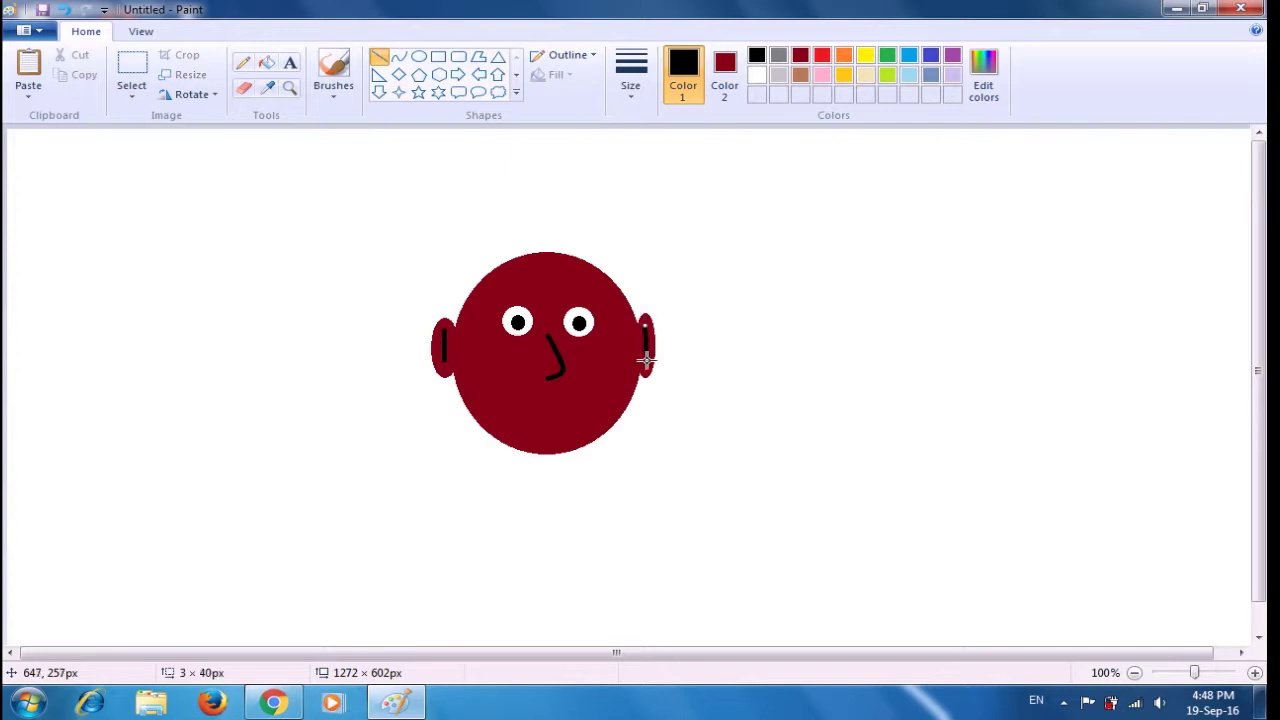
{"action": "left_click", "coordinate": [745, 332]}
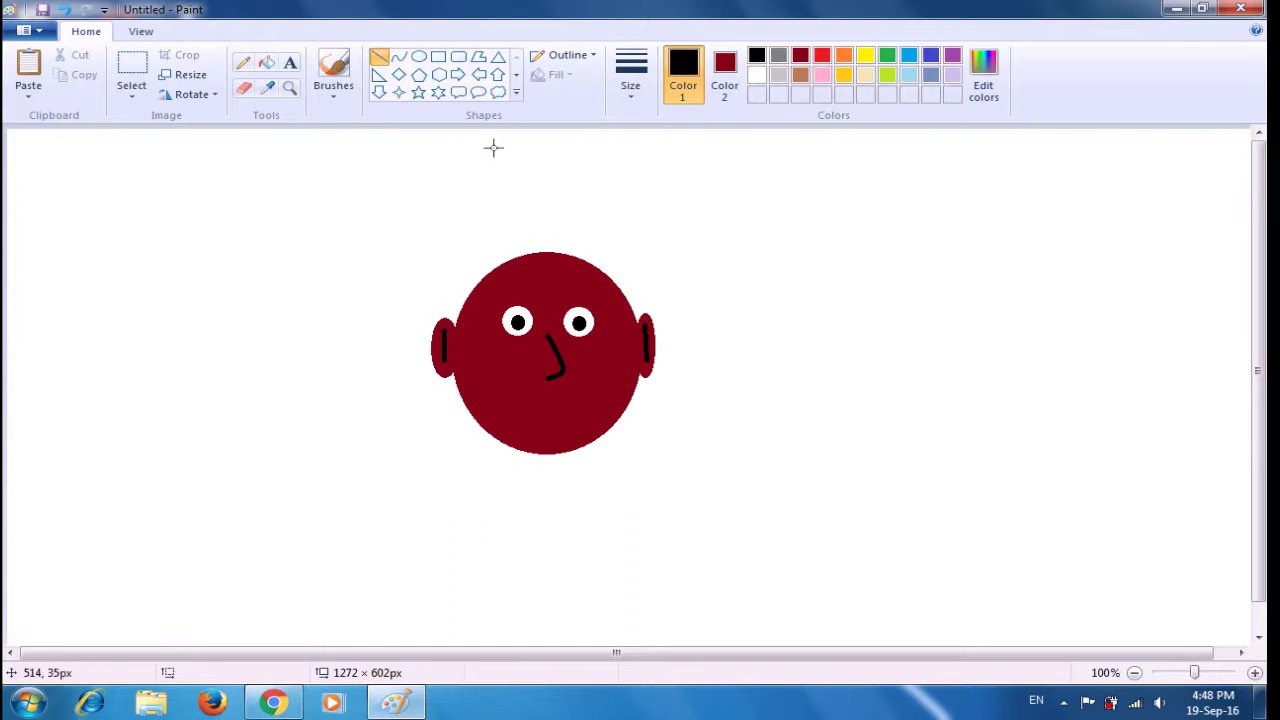
- Draw a black curve about 68 px wide below the nose and bend it downward into a smile
{"action": "left_click", "coordinate": [400, 58]}
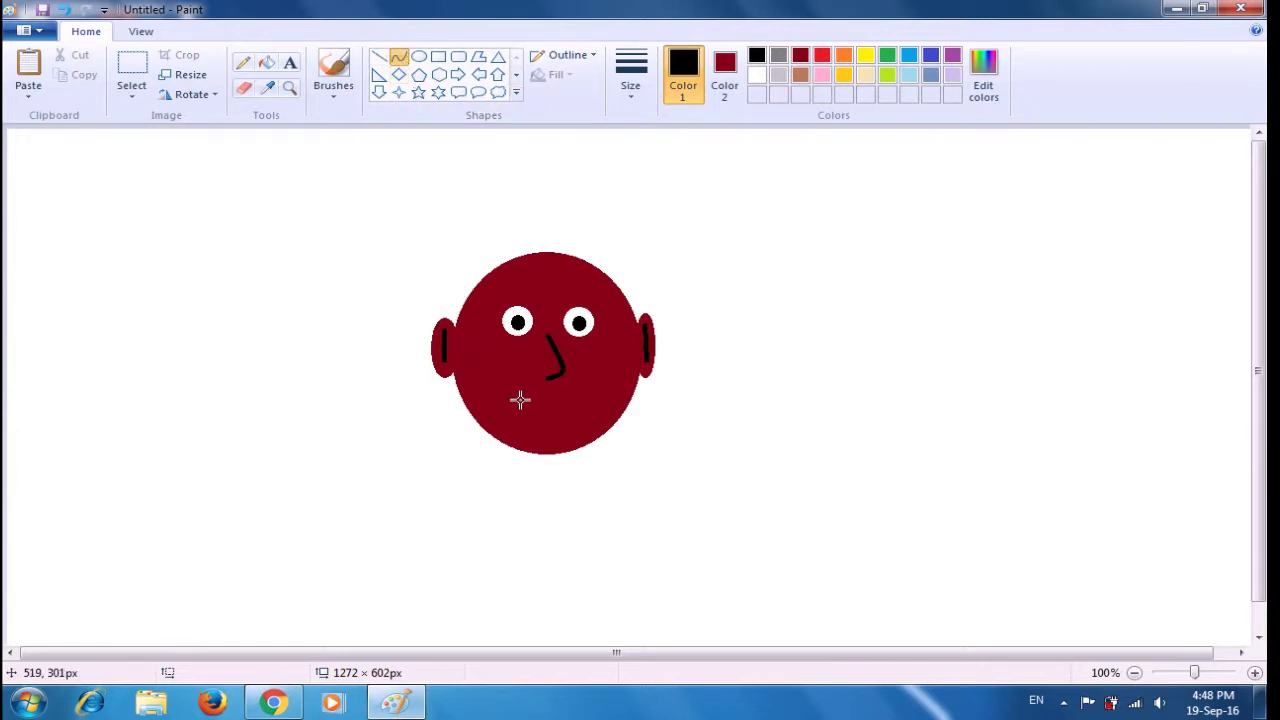
{"action": "left_click_drag", "start_coordinate": [521, 405], "coordinate": [588, 406]}
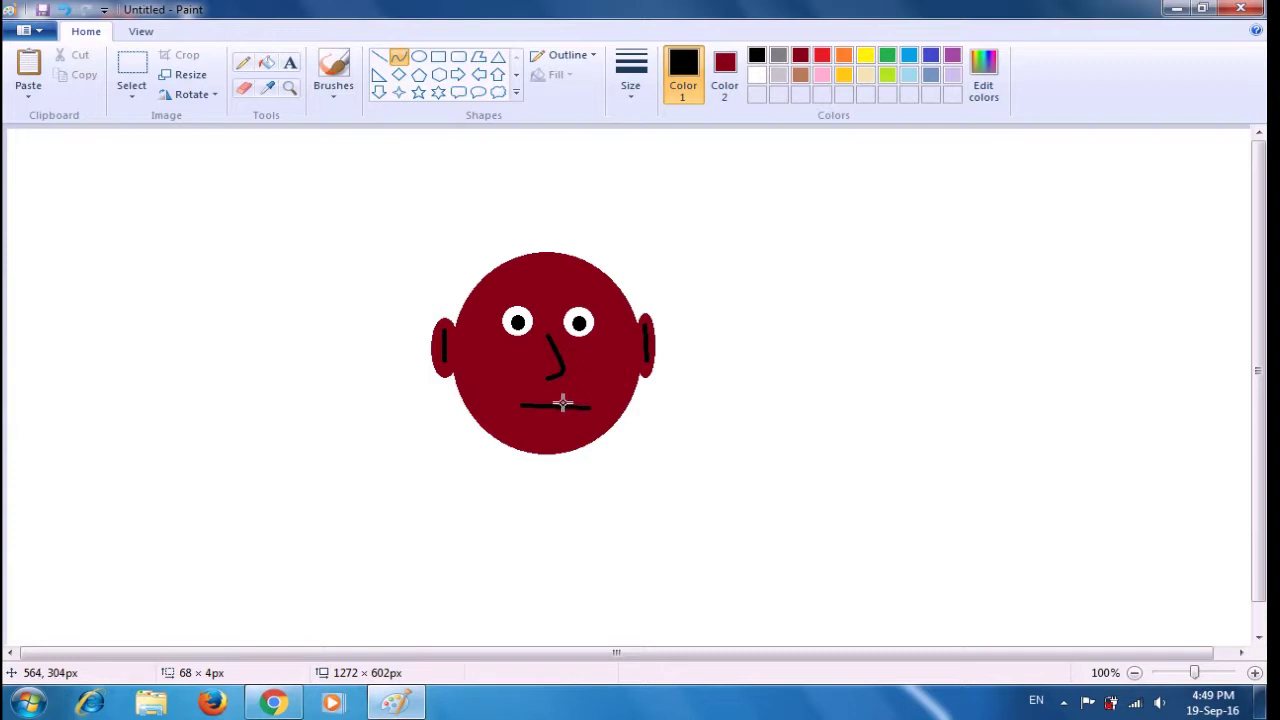
{"action": "left_click_drag", "start_coordinate": [557, 406], "coordinate": [553, 428]}
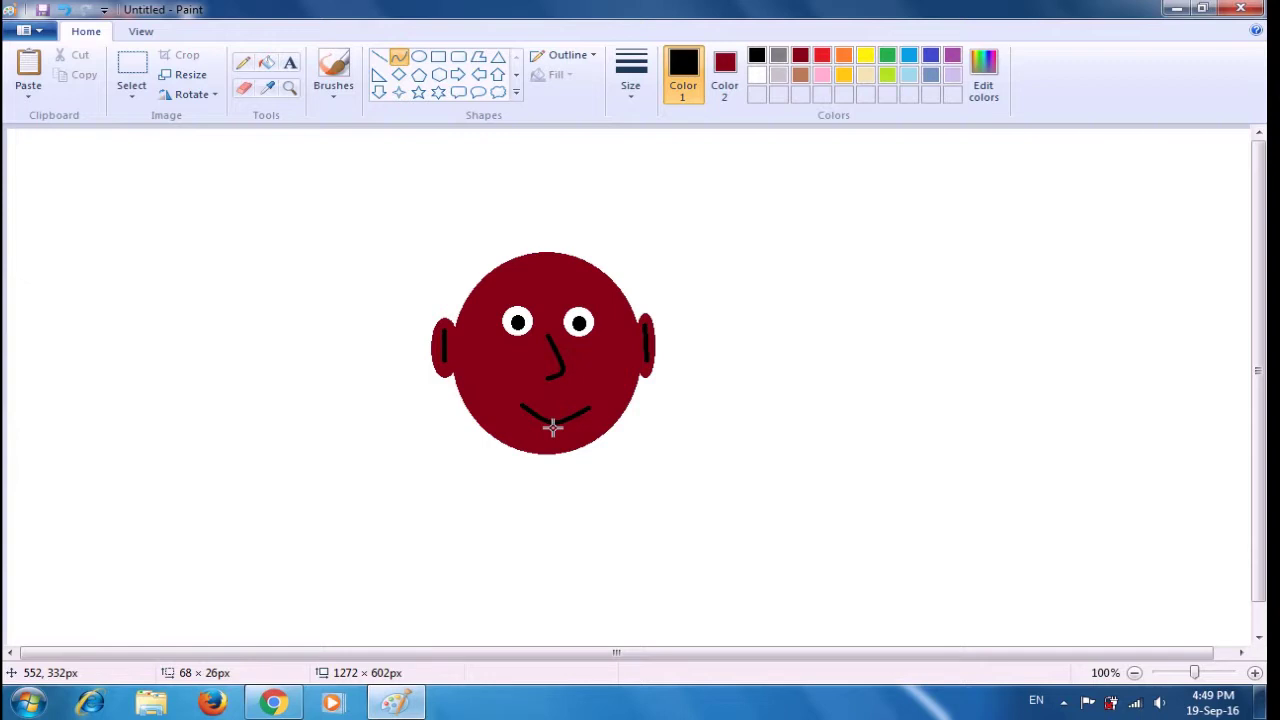
{"action": "left_click_drag", "start_coordinate": [553, 428], "coordinate": [553, 433]}
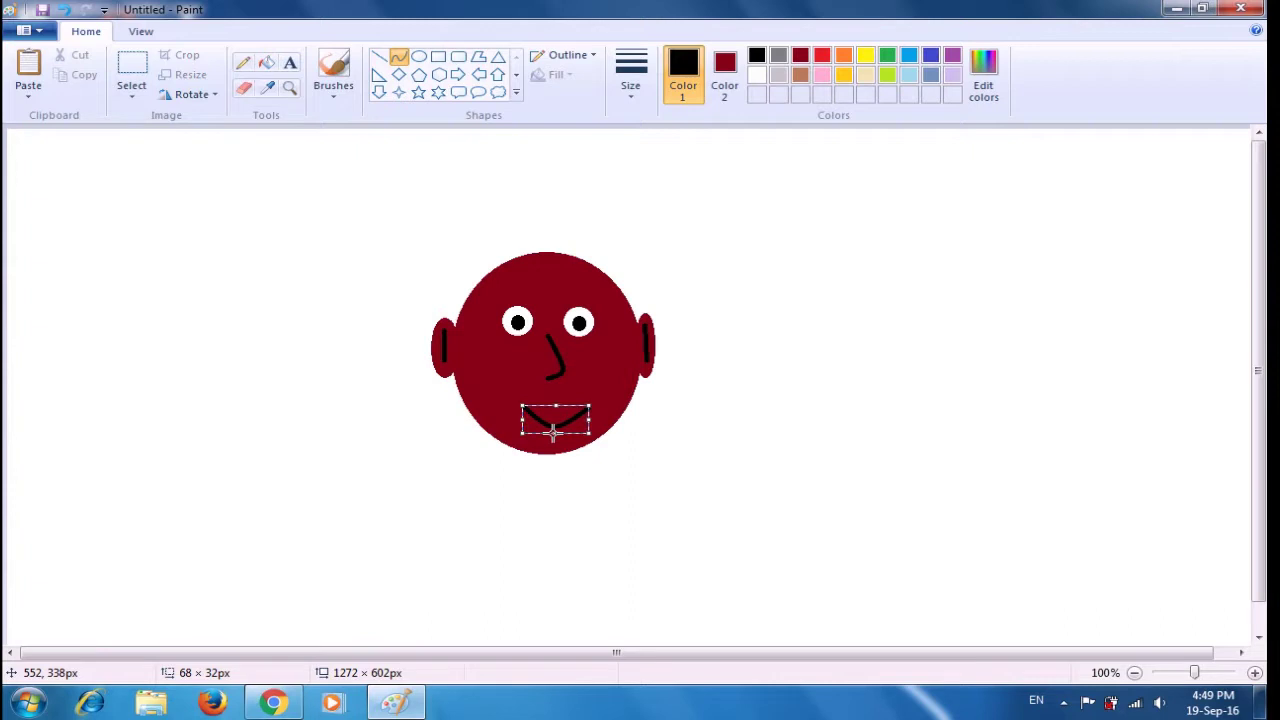
{"action": "left_click", "coordinate": [818, 443]}
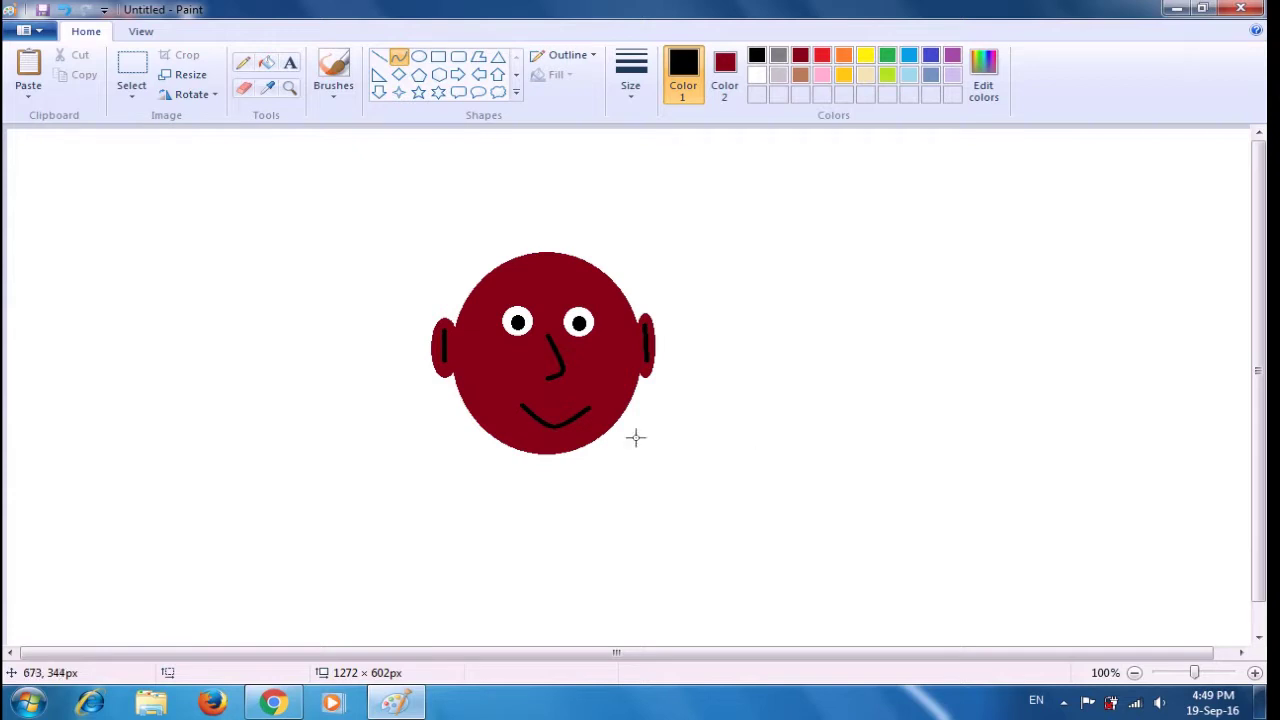
- Close the top of the smile with a nearly straight black line about 57 px long between its ends
{"action": "left_click_drag", "start_coordinate": [528, 409], "coordinate": [583, 411]}
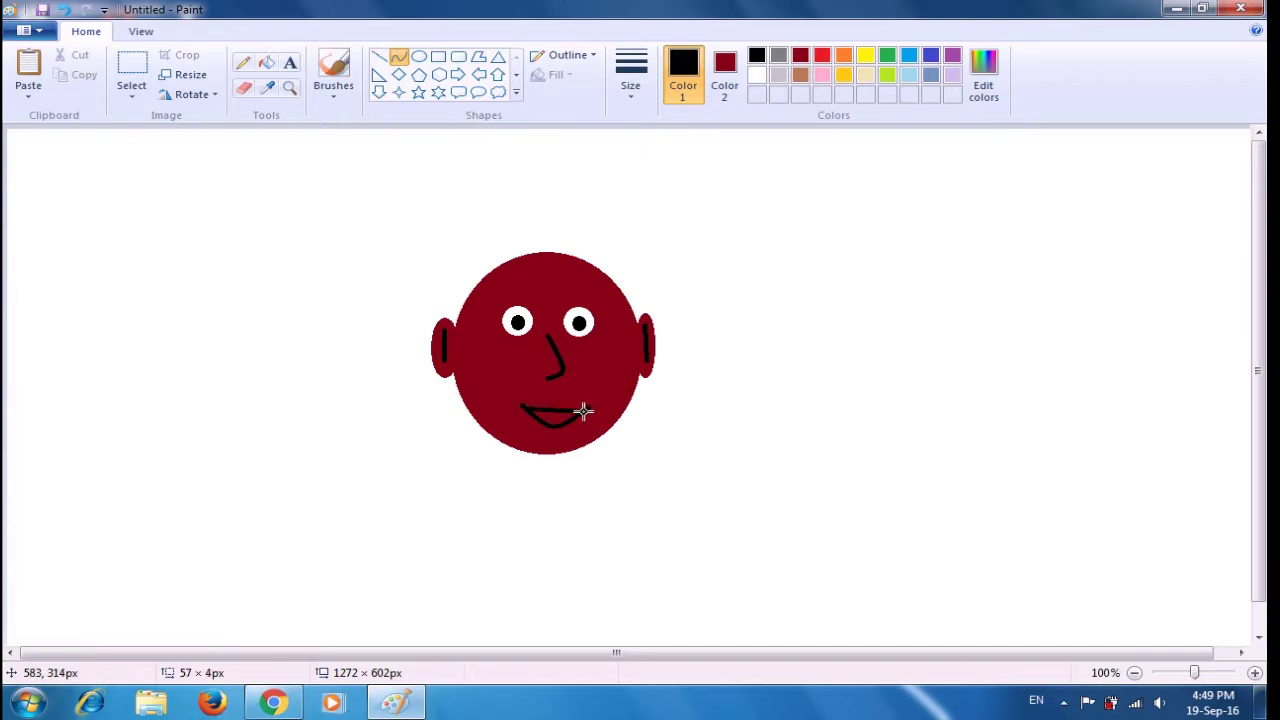
{"action": "left_click_drag", "start_coordinate": [583, 411], "coordinate": [580, 411]}
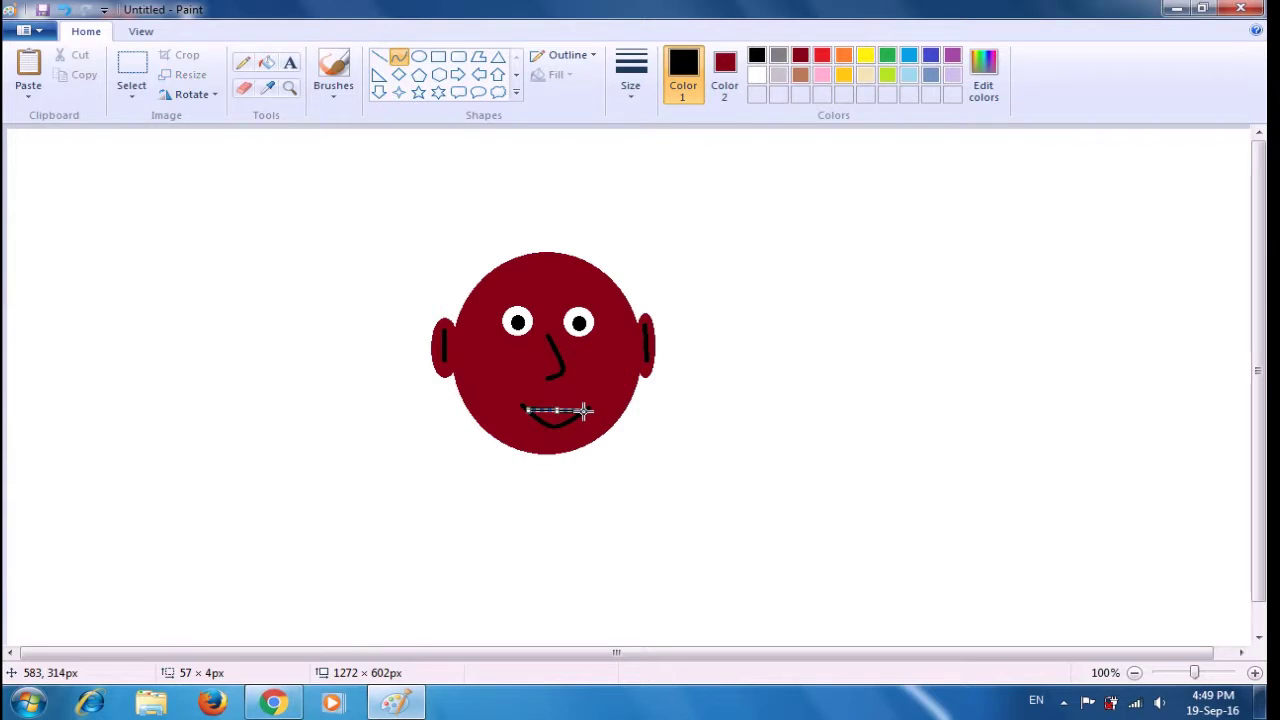
{"action": "key", "text": "Escape"}
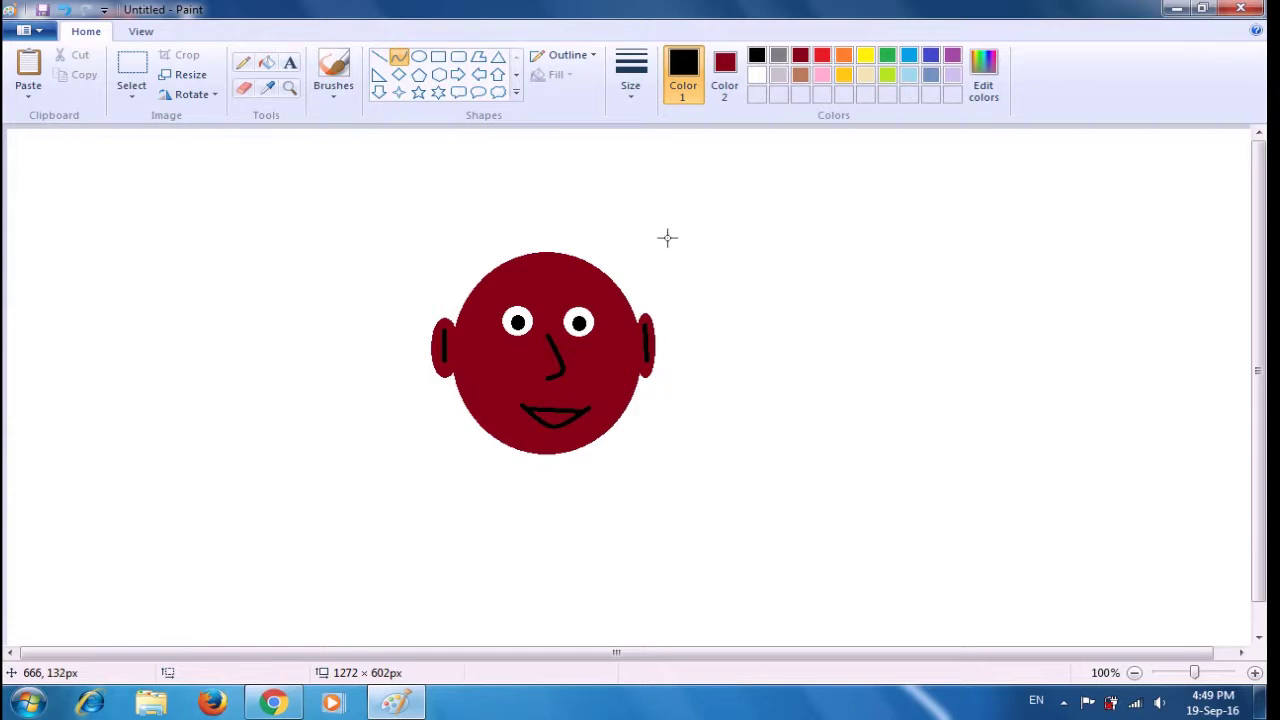
- Fill the inside of the smiling mouth with red
{"action": "left_click", "coordinate": [686, 100]}
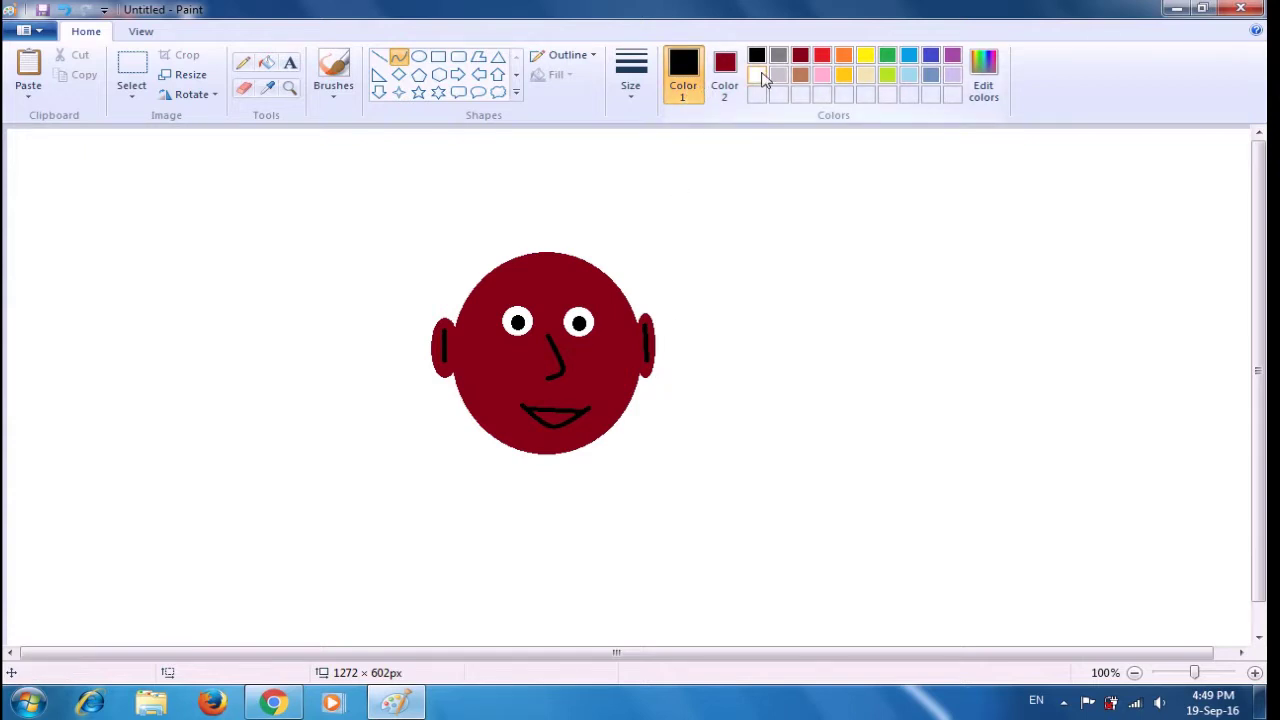
{"action": "left_click", "coordinate": [821, 58]}
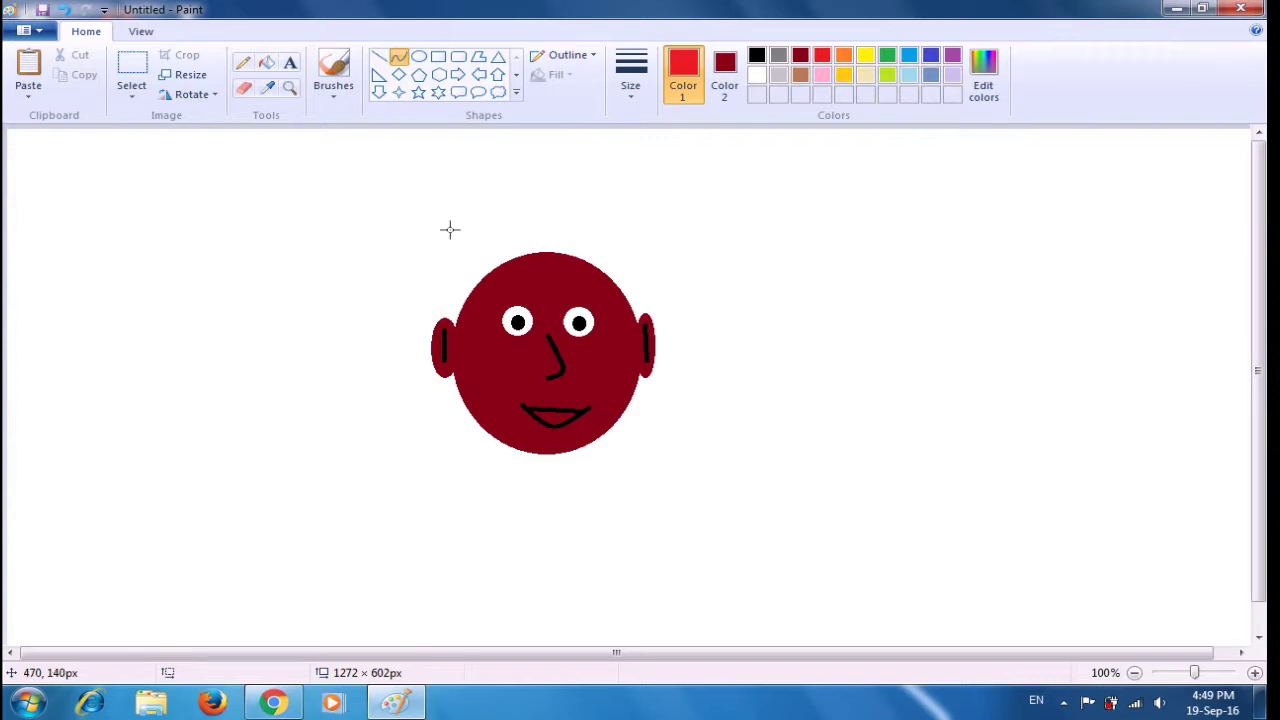
{"action": "left_click", "coordinate": [267, 63]}
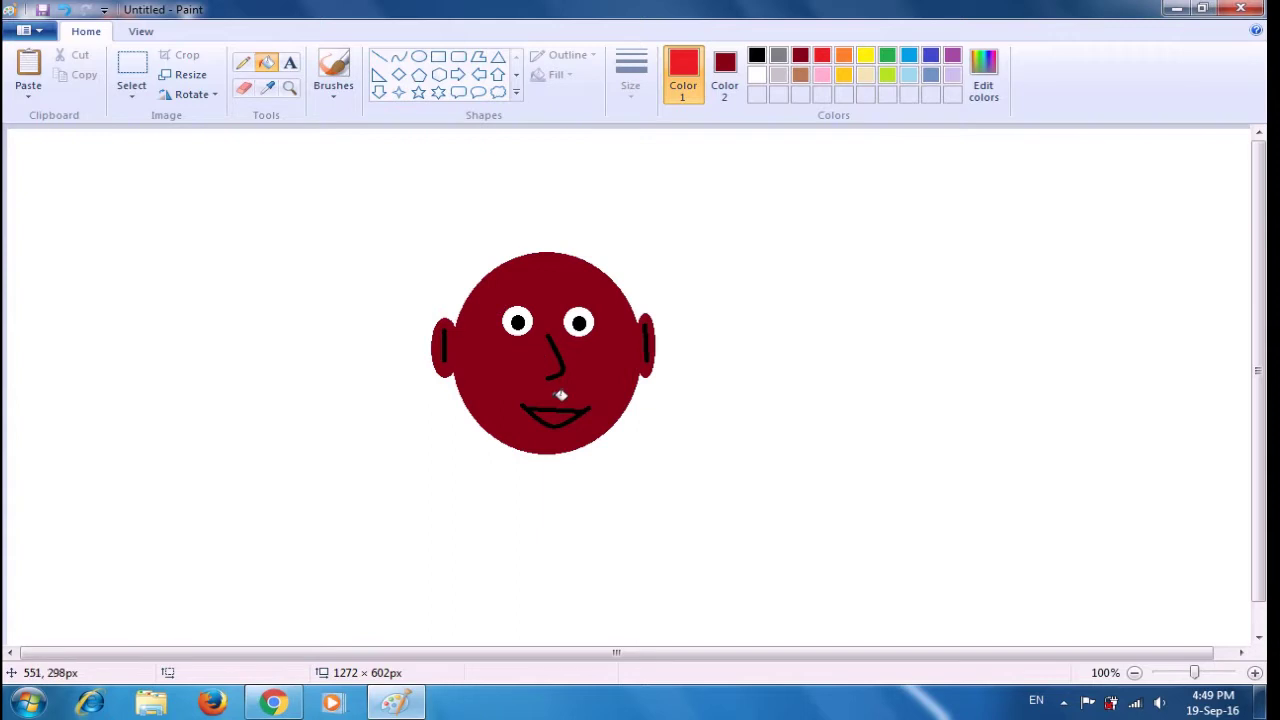
{"action": "left_click", "coordinate": [561, 420]}
- Spray black strokes over the top of the head with the airbrush as hair
{"action": "left_click", "coordinate": [338, 94]}
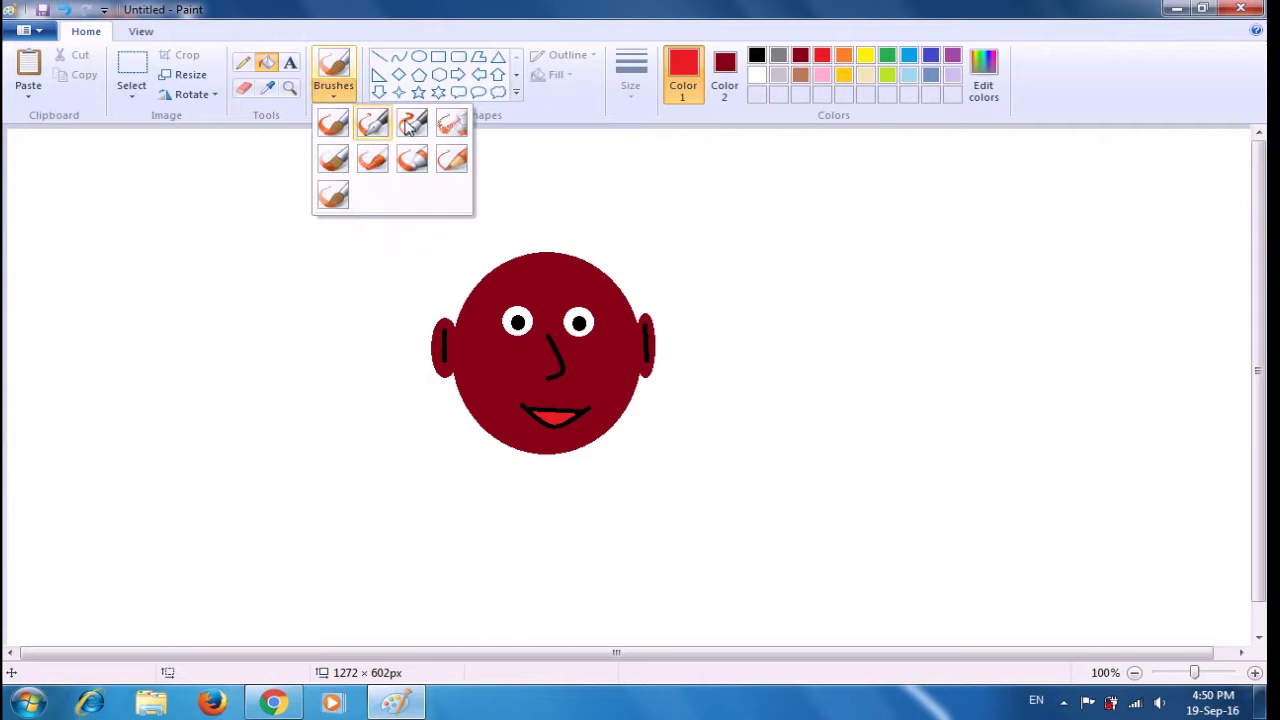
{"action": "left_click", "coordinate": [456, 128]}
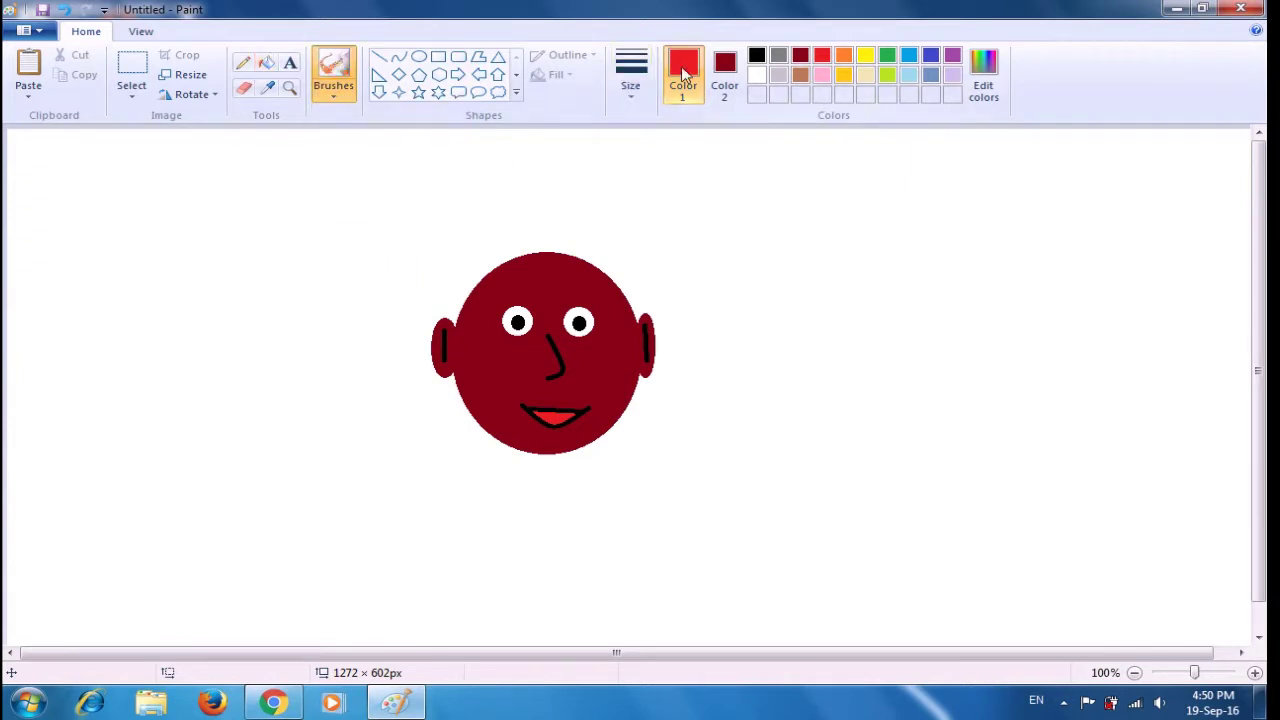
{"action": "left_click", "coordinate": [756, 55]}
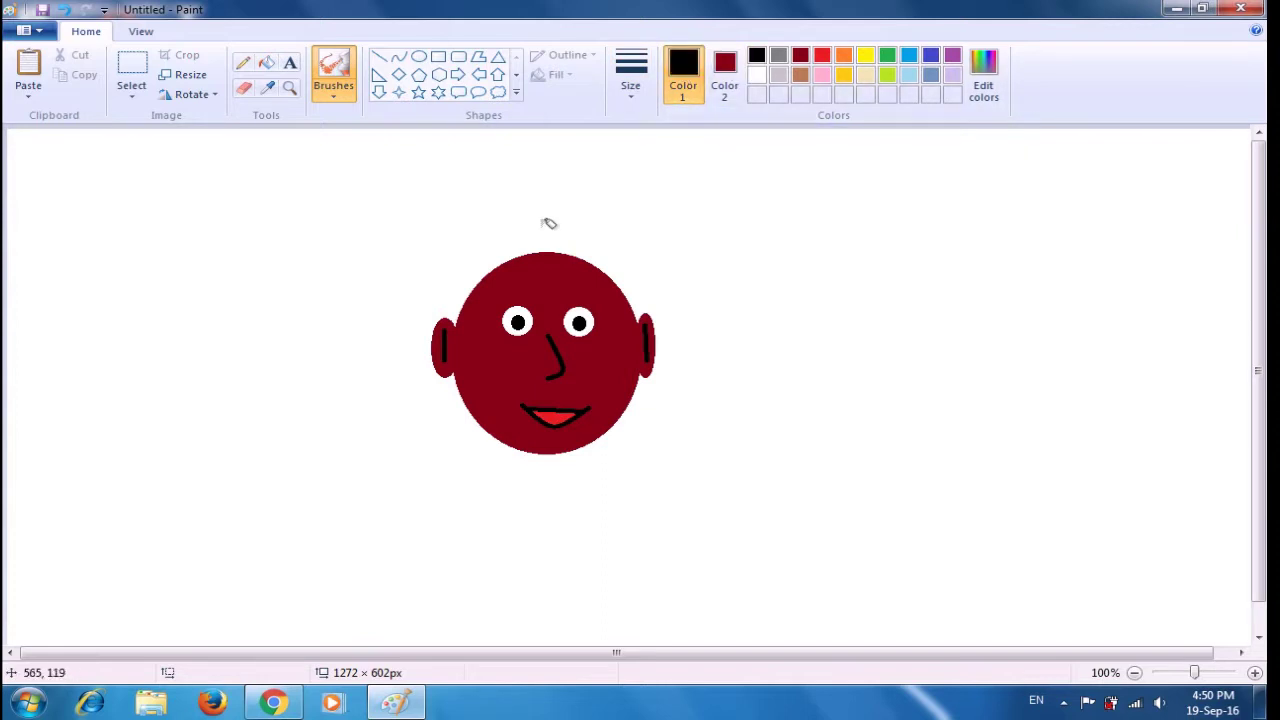
{"action": "mouse_move", "coordinate": [545, 220]}
{"action": "left_mouse_down"}
{"action": "mouse_move", "coordinate": [601, 227]}
{"action": "mouse_move", "coordinate": [660, 305]}
{"action": "mouse_move", "coordinate": [631, 300]}
{"action": "mouse_move", "coordinate": [642, 310]}
{"action": "mouse_move", "coordinate": [645, 278]}
{"action": "mouse_move", "coordinate": [610, 225]}
{"action": "mouse_move", "coordinate": [565, 215]}
{"action": "mouse_move", "coordinate": [510, 226]}
{"action": "mouse_move", "coordinate": [464, 256]}
{"action": "mouse_move", "coordinate": [458, 313]}
{"action": "mouse_move", "coordinate": [476, 253]}
{"action": "mouse_move", "coordinate": [504, 232]}
{"action": "mouse_move", "coordinate": [519, 232]}
{"action": "mouse_move", "coordinate": [468, 300]}
{"action": "mouse_move", "coordinate": [513, 255]}
{"action": "mouse_move", "coordinate": [563, 244]}
{"action": "mouse_move", "coordinate": [581, 273]}
{"action": "mouse_move", "coordinate": [635, 276]}
{"action": "mouse_move", "coordinate": [635, 290]}
{"action": "mouse_move", "coordinate": [576, 228]}
{"action": "mouse_move", "coordinate": [544, 233]}
{"action": "mouse_move", "coordinate": [494, 258]}
{"action": "mouse_move", "coordinate": [458, 323]}
{"action": "mouse_move", "coordinate": [462, 265]}
{"action": "mouse_move", "coordinate": [490, 236]}
{"action": "mouse_move", "coordinate": [535, 222]}
{"action": "mouse_move", "coordinate": [609, 282]}
{"action": "mouse_move", "coordinate": [631, 274]}
{"action": "mouse_move", "coordinate": [646, 328]}
{"action": "mouse_move", "coordinate": [599, 251]}
{"action": "mouse_move", "coordinate": [581, 247]}
{"action": "mouse_move", "coordinate": [574, 261]}
{"action": "mouse_move", "coordinate": [527, 238]}
{"action": "mouse_move", "coordinate": [467, 318]}
{"action": "mouse_move", "coordinate": [563, 236]}
{"action": "mouse_move", "coordinate": [560, 265]}
{"action": "mouse_move", "coordinate": [525, 266]}
{"action": "mouse_move", "coordinate": [495, 293]}
{"action": "mouse_move", "coordinate": [508, 247]}
{"action": "mouse_move", "coordinate": [584, 230]}
{"action": "mouse_move", "coordinate": [644, 284]}
{"action": "mouse_move", "coordinate": [576, 225]}
{"action": "mouse_move", "coordinate": [471, 283]}
{"action": "mouse_move", "coordinate": [500, 258]}
{"action": "mouse_move", "coordinate": [577, 247]}
{"action": "mouse_move", "coordinate": [659, 307]}
{"action": "mouse_move", "coordinate": [615, 258]}
{"action": "mouse_move", "coordinate": [586, 248]}
{"action": "mouse_move", "coordinate": [526, 250]}
{"action": "mouse_move", "coordinate": [456, 294]}
{"action": "mouse_move", "coordinate": [528, 258]}
{"action": "mouse_move", "coordinate": [476, 258]}
{"action": "mouse_move", "coordinate": [540, 245]}
{"action": "mouse_move", "coordinate": [560, 275]}
{"action": "mouse_move", "coordinate": [612, 272]}
{"action": "mouse_move", "coordinate": [617, 255]}
{"action": "mouse_move", "coordinate": [626, 305]}
{"action": "left_mouse_up"}
{"action": "mouse_move", "coordinate": [614, 258]}
{"action": "left_mouse_down"}
{"action": "mouse_move", "coordinate": [587, 233]}
{"action": "mouse_move", "coordinate": [595, 266]}
{"action": "mouse_move", "coordinate": [557, 233]}
{"action": "mouse_move", "coordinate": [505, 242]}
{"action": "left_mouse_up"}
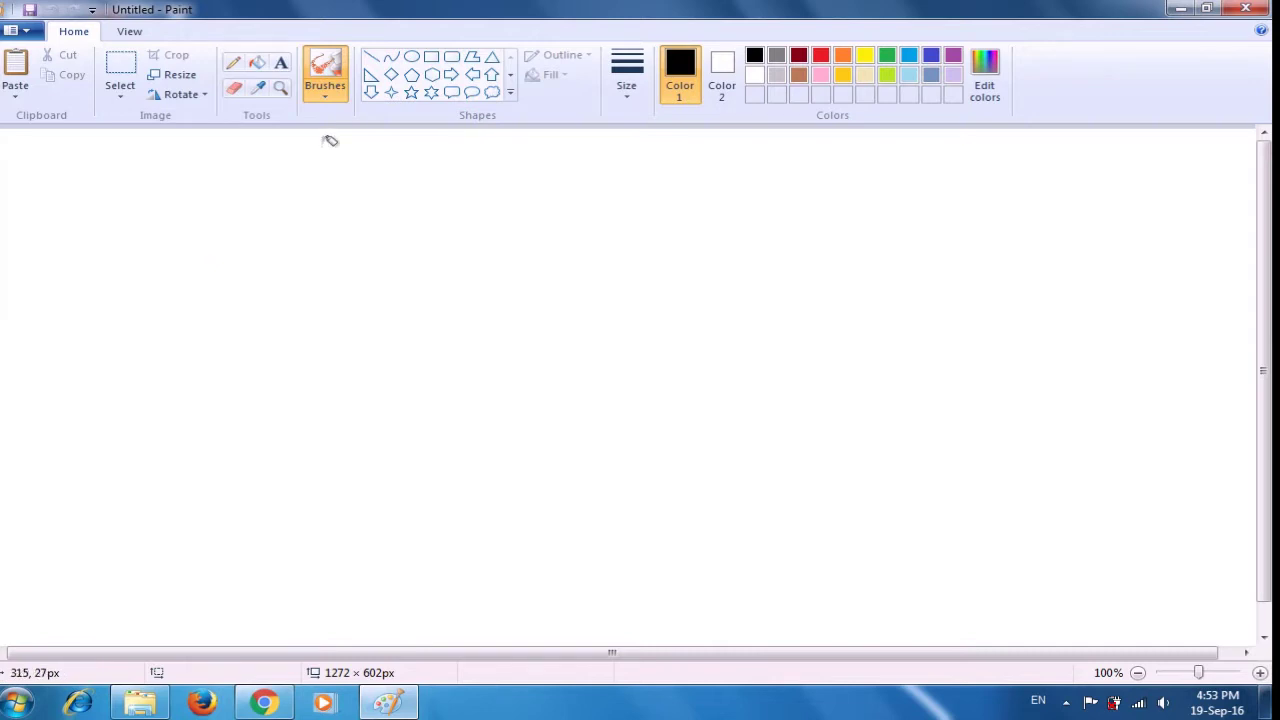
- Draw a black rectangle about 743 × 379 px on the blank canvas as the picture frame
{"action": "left_click", "coordinate": [430, 58]}
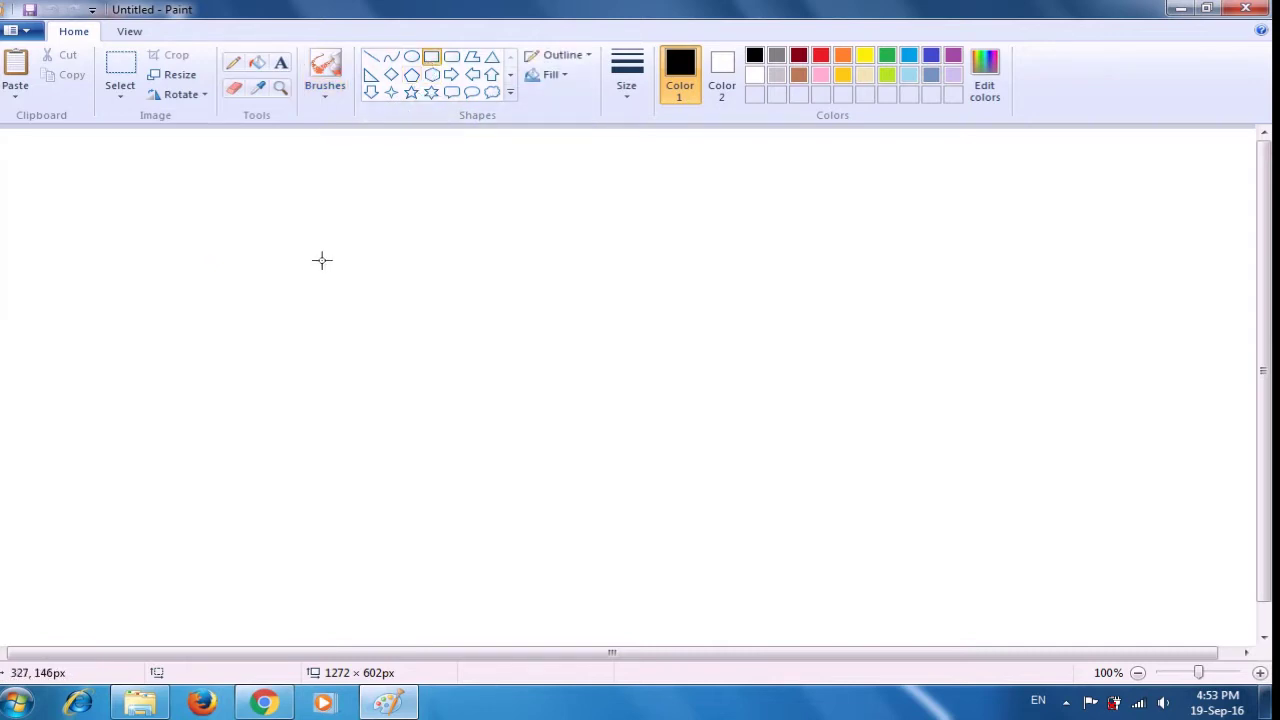
{"action": "left_click_drag", "start_coordinate": [226, 235], "coordinate": [971, 575]}
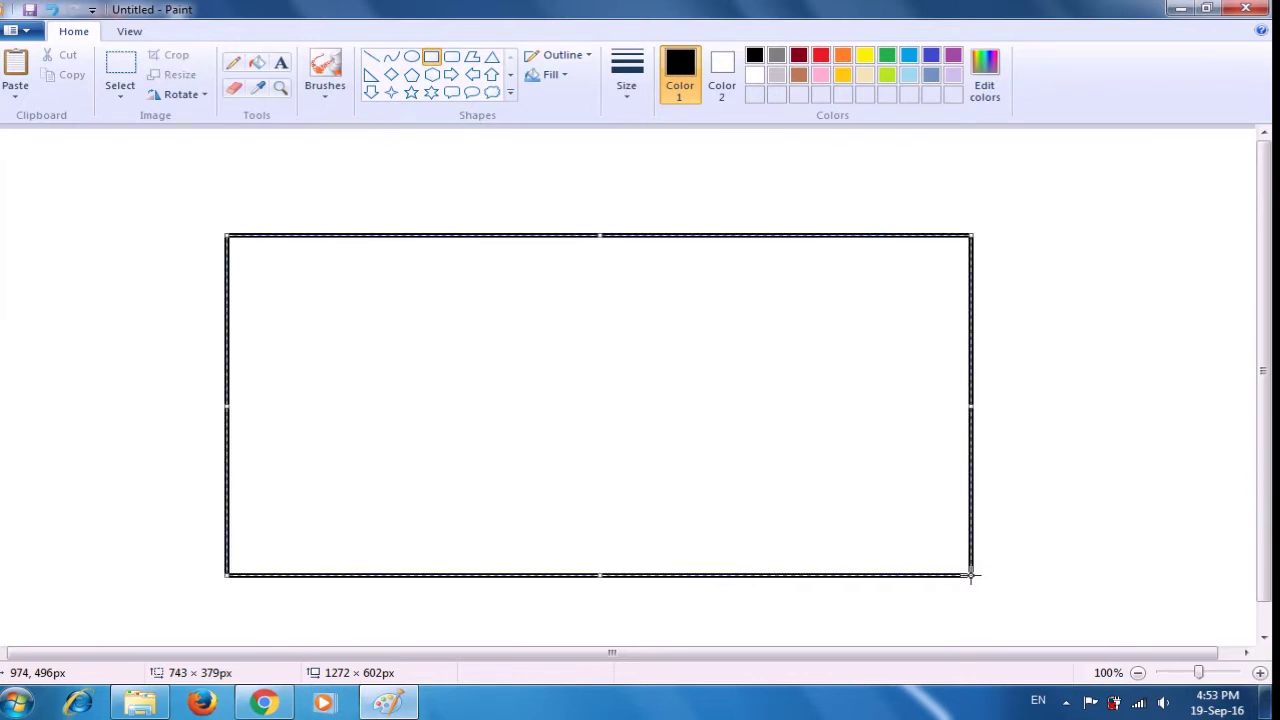
{"action": "left_click", "coordinate": [1070, 498]}
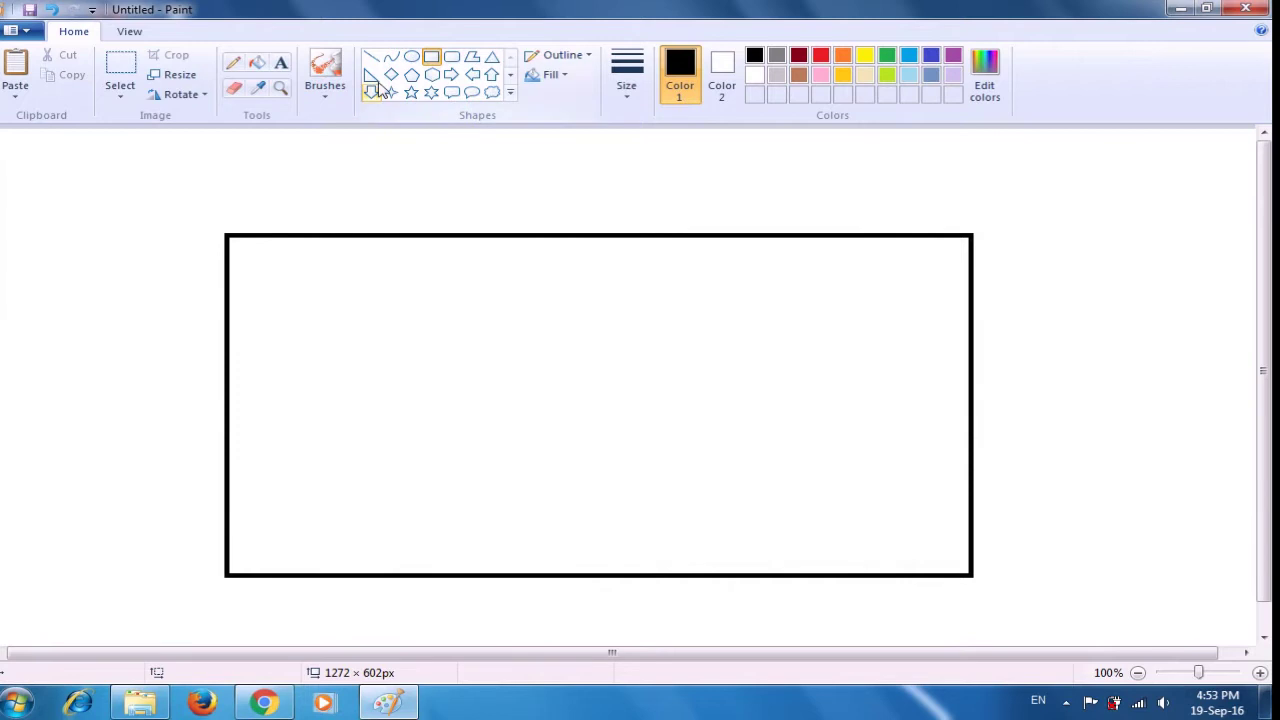
- Draw a black horizontal line about 738 px long across the middle of the frame and set its thickness to 1 px
{"action": "left_click", "coordinate": [370, 57]}
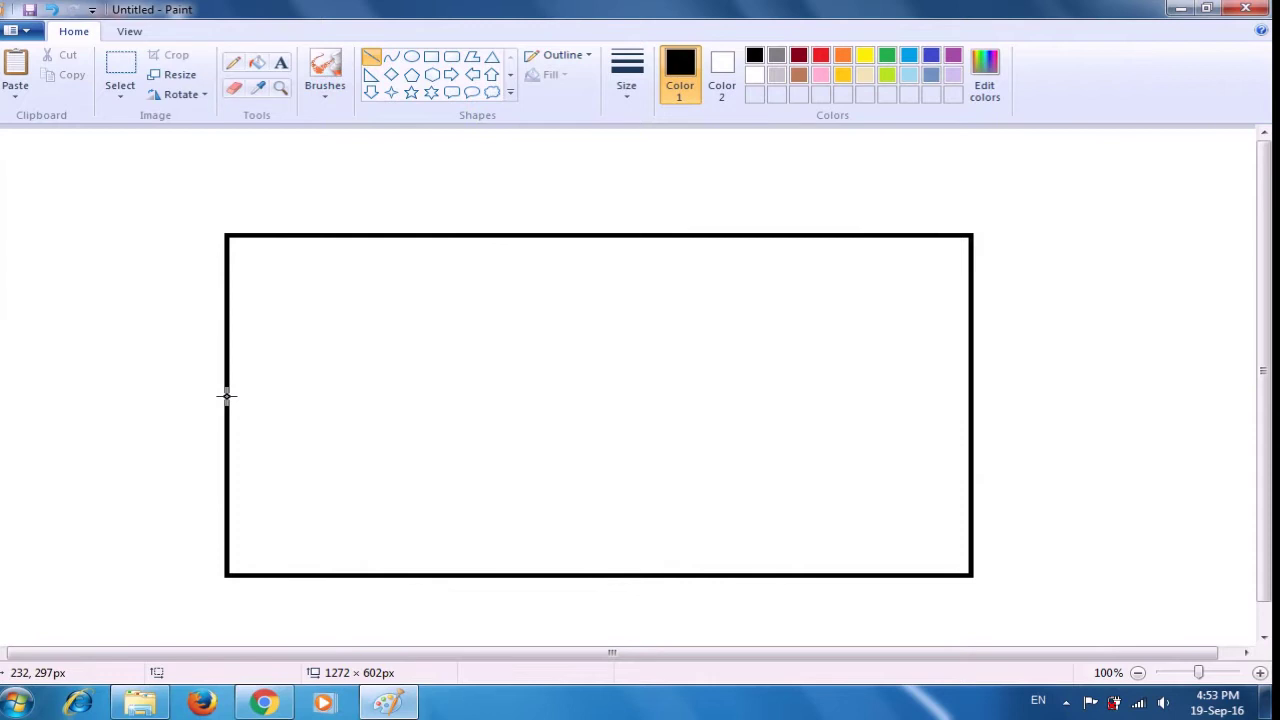
{"action": "left_click_drag", "start_coordinate": [229, 401], "coordinate": [970, 404]}
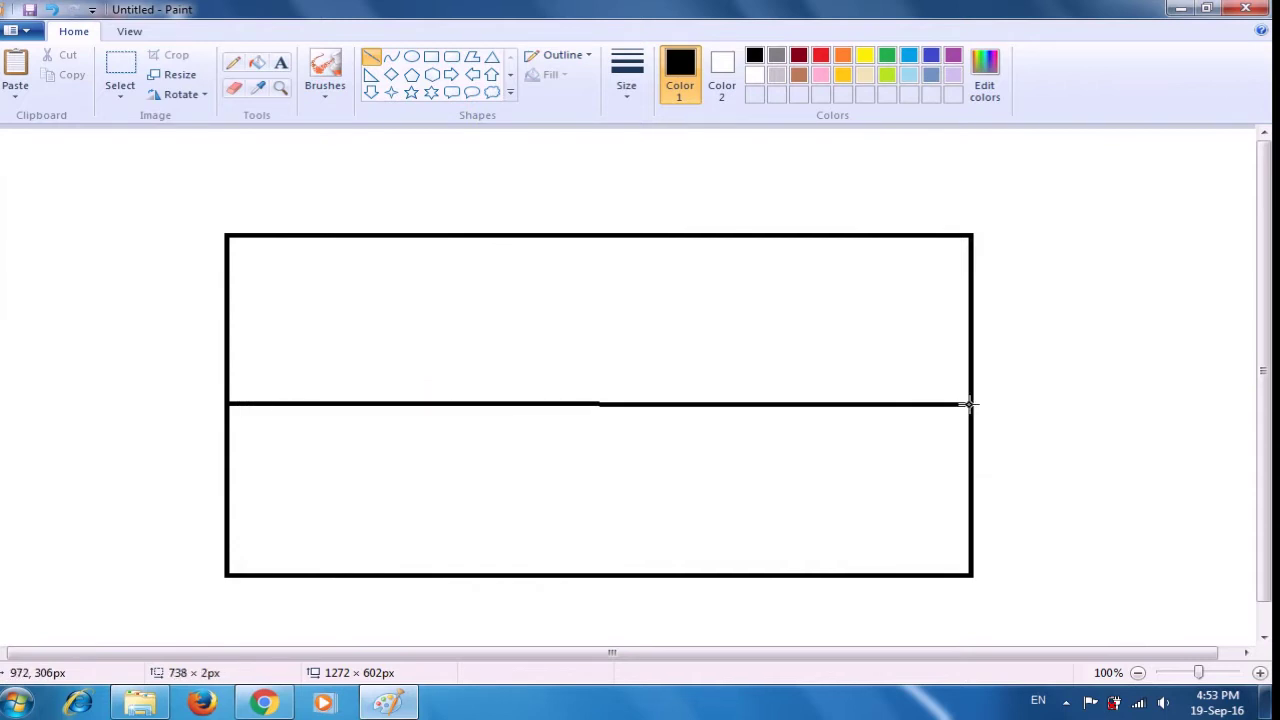
{"action": "left_click_drag", "start_coordinate": [968, 404], "coordinate": [966, 404]}
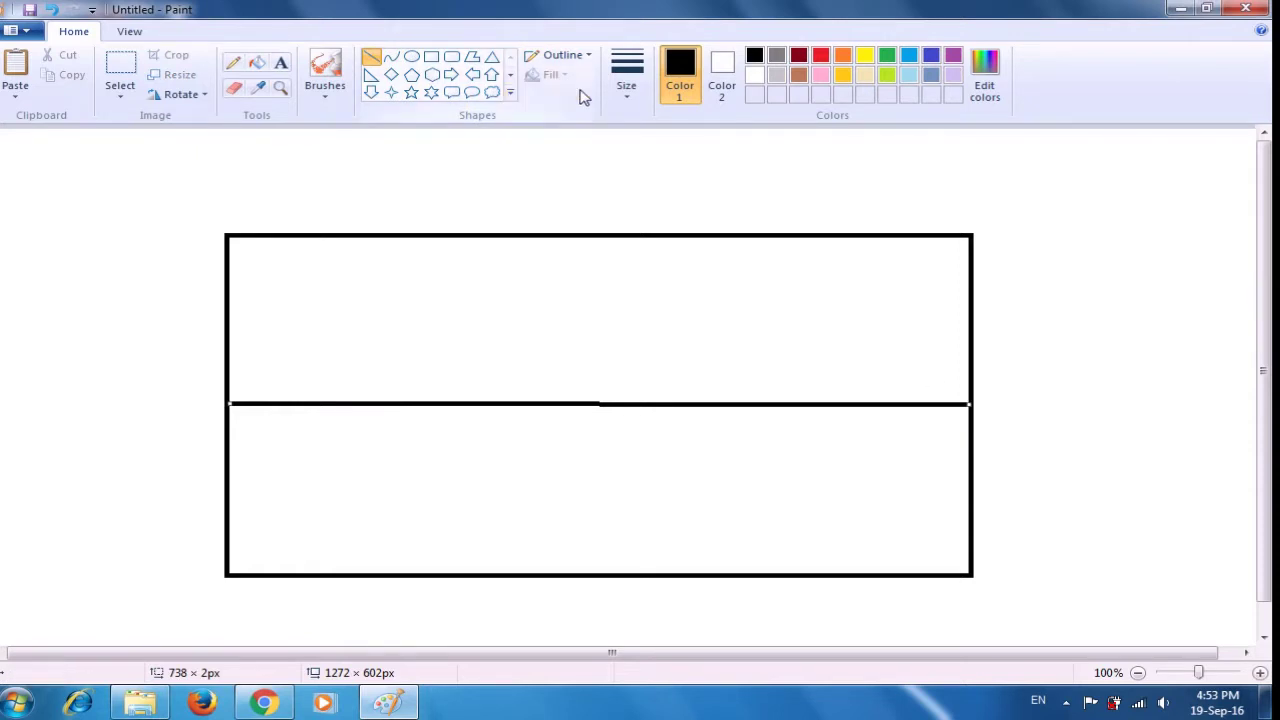
{"action": "left_click", "coordinate": [626, 95]}
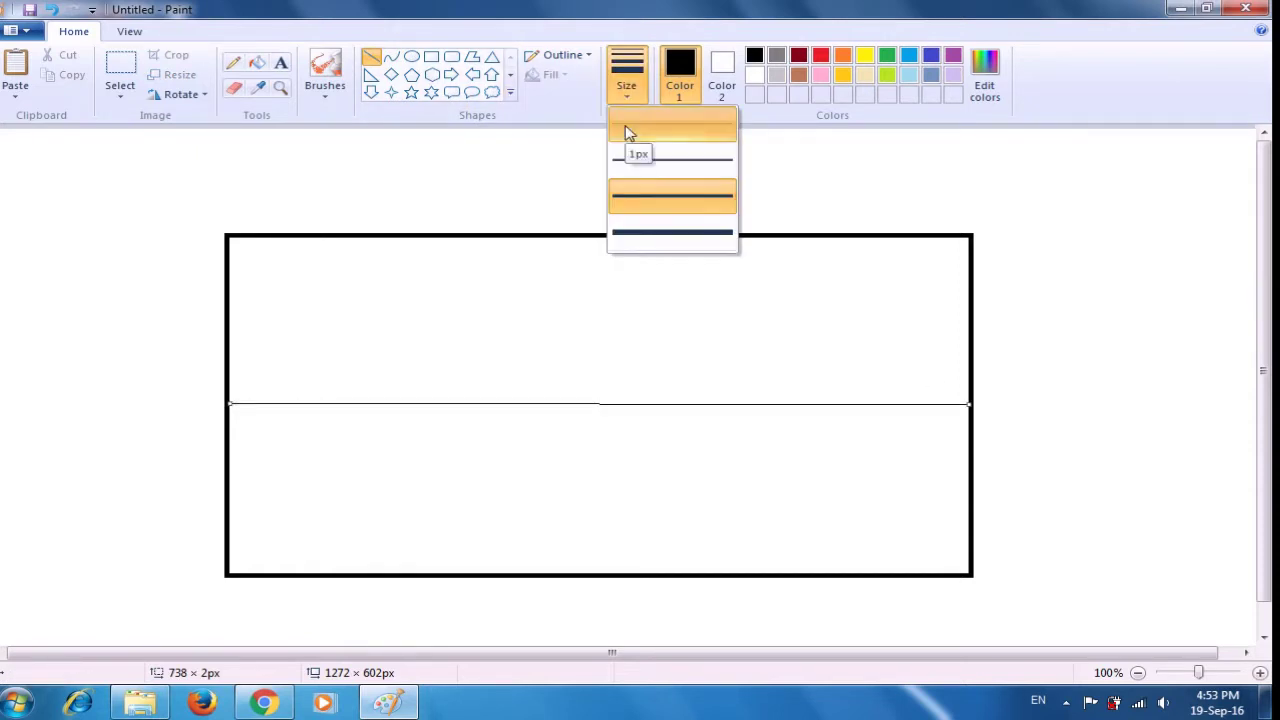
{"action": "left_click", "coordinate": [626, 136]}
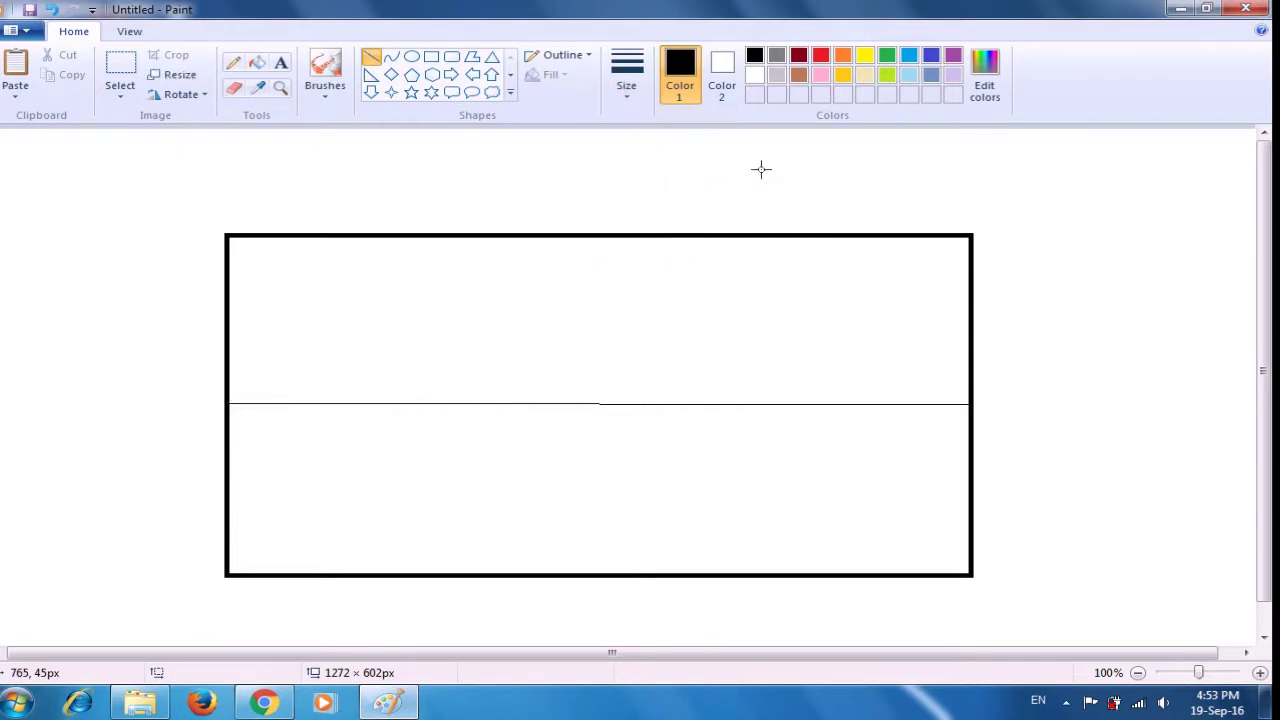
{"action": "left_click", "coordinate": [423, 137]}
- Paint two wavy grey brush lines from the middle line down to the frame's lower edge as the sides of a widening path
{"action": "left_click", "coordinate": [336, 100]}
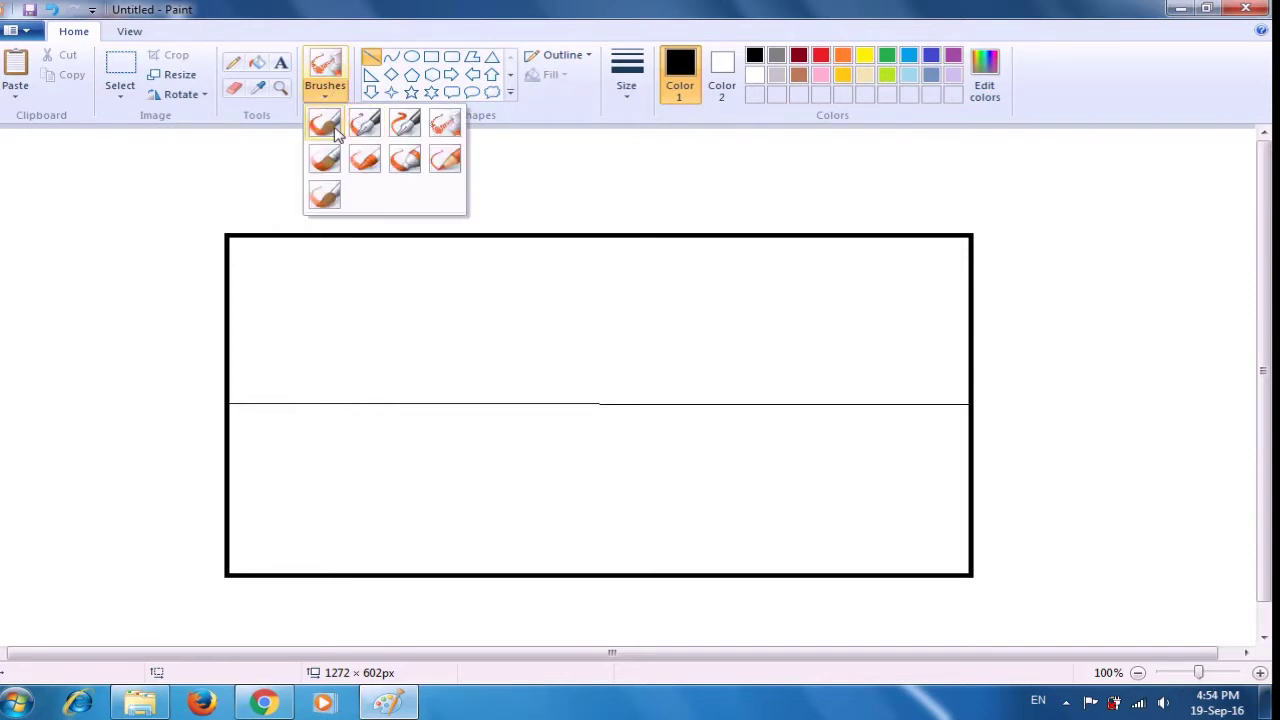
{"action": "left_click", "coordinate": [335, 135]}
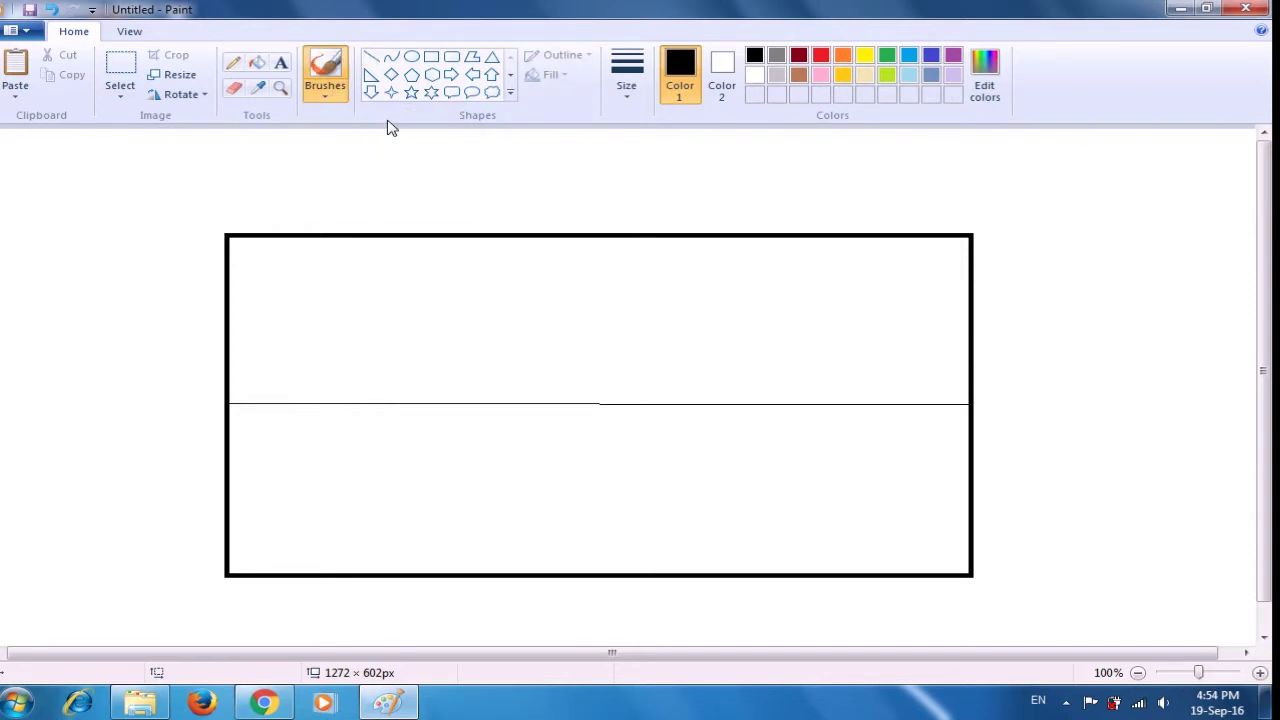
{"action": "left_click", "coordinate": [775, 58]}
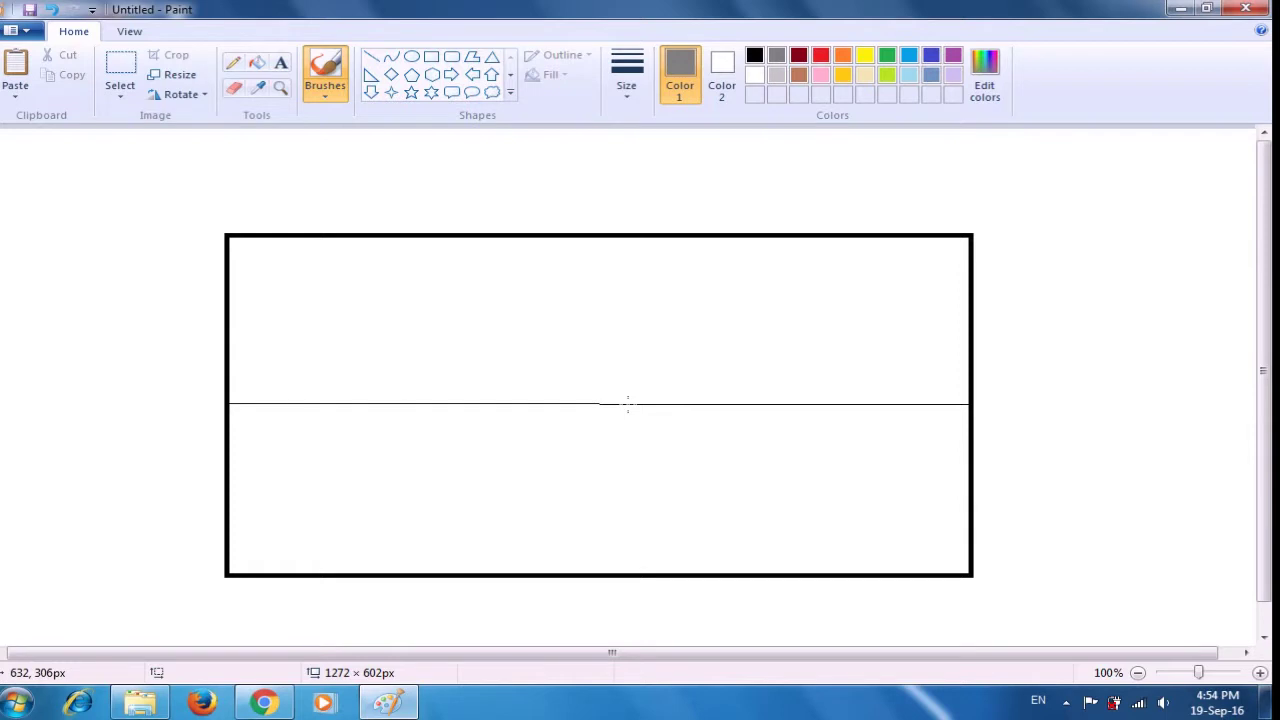
{"action": "mouse_move", "coordinate": [628, 404]}
{"action": "left_mouse_down"}
{"action": "mouse_move", "coordinate": [550, 508]}
{"action": "mouse_move", "coordinate": [506, 524]}
{"action": "mouse_move", "coordinate": [461, 570]}
{"action": "left_mouse_up"}
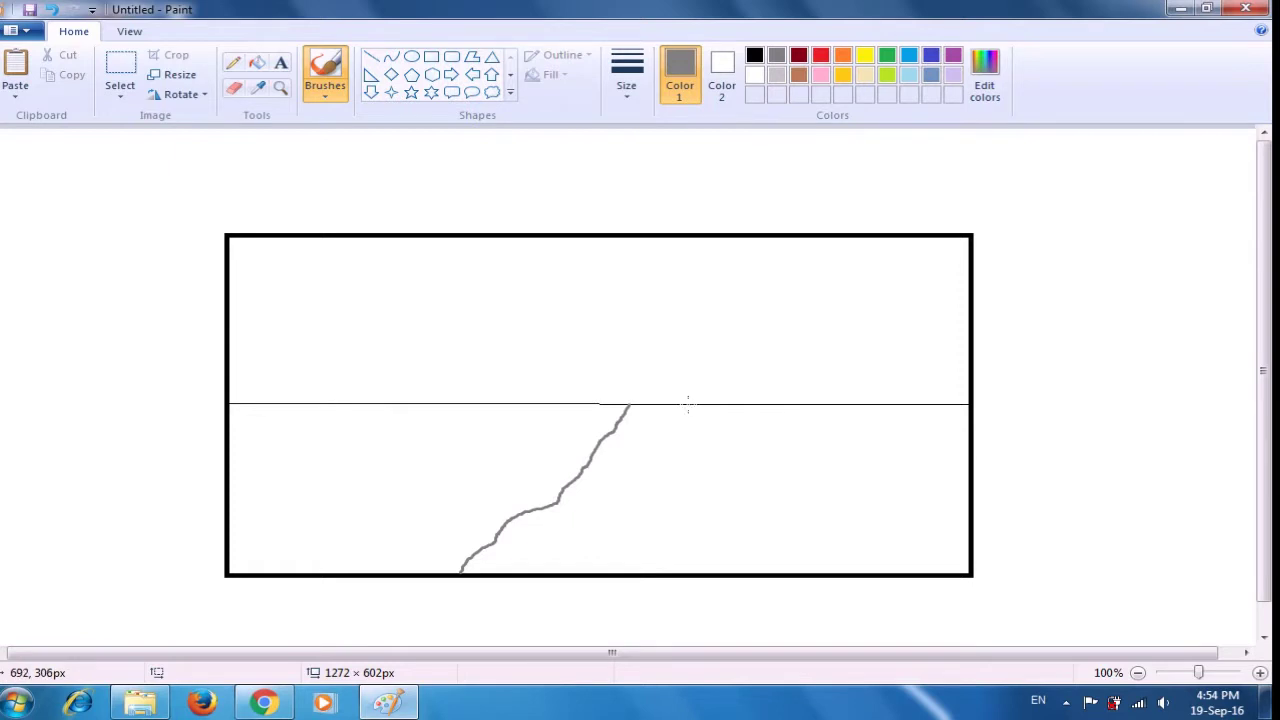
{"action": "left_click_drag", "start_coordinate": [688, 404], "coordinate": [622, 577]}
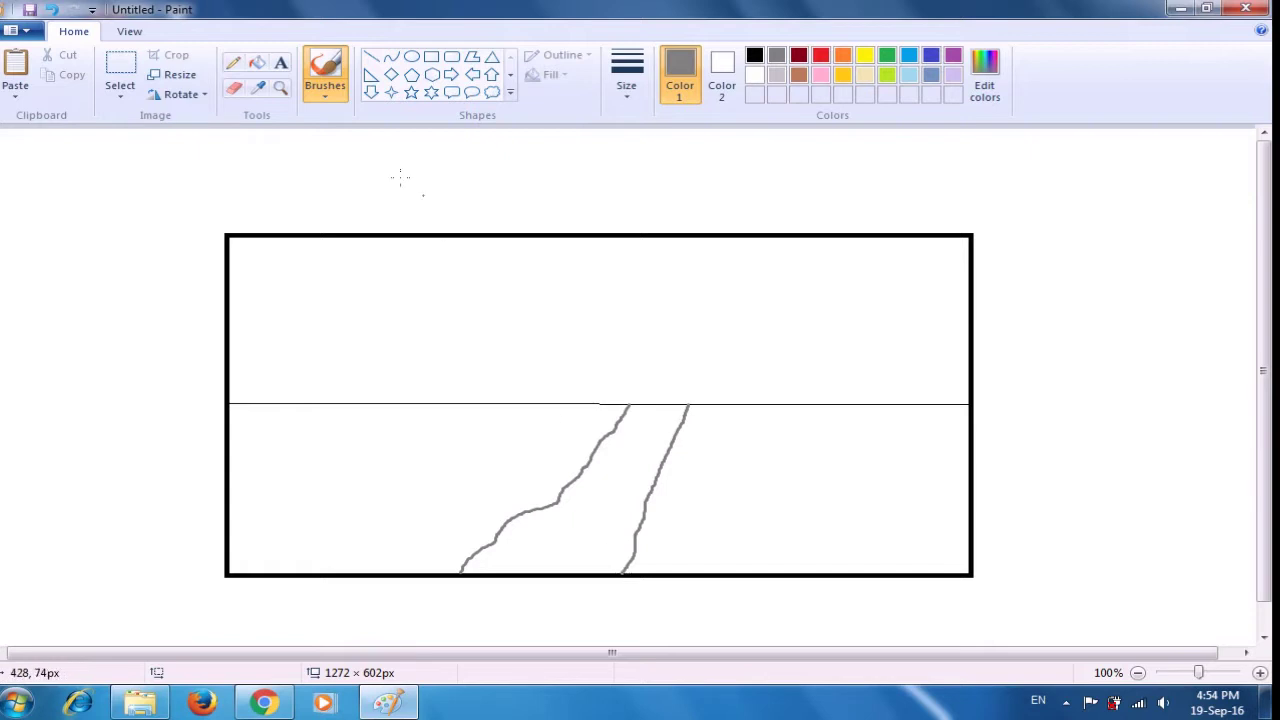
- Cover the ground left of the path with green airbrush strokes as grass
{"action": "left_click", "coordinate": [321, 101]}
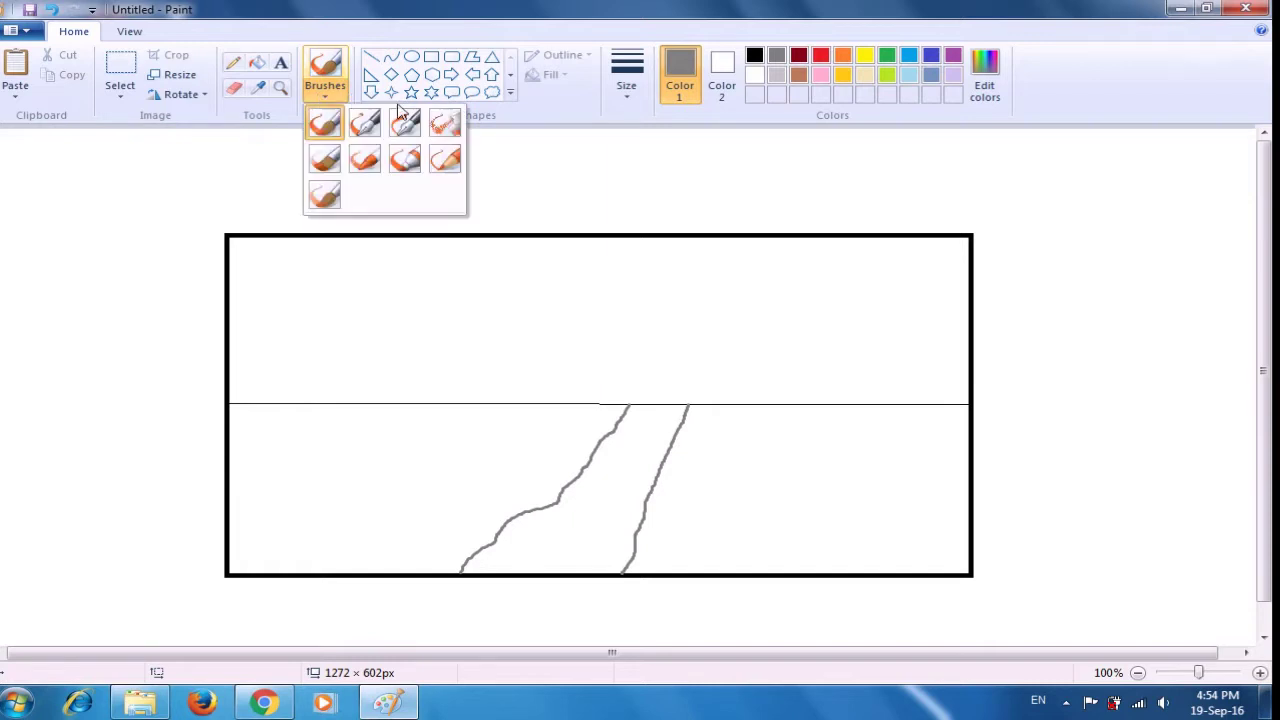
{"action": "left_click", "coordinate": [437, 130]}
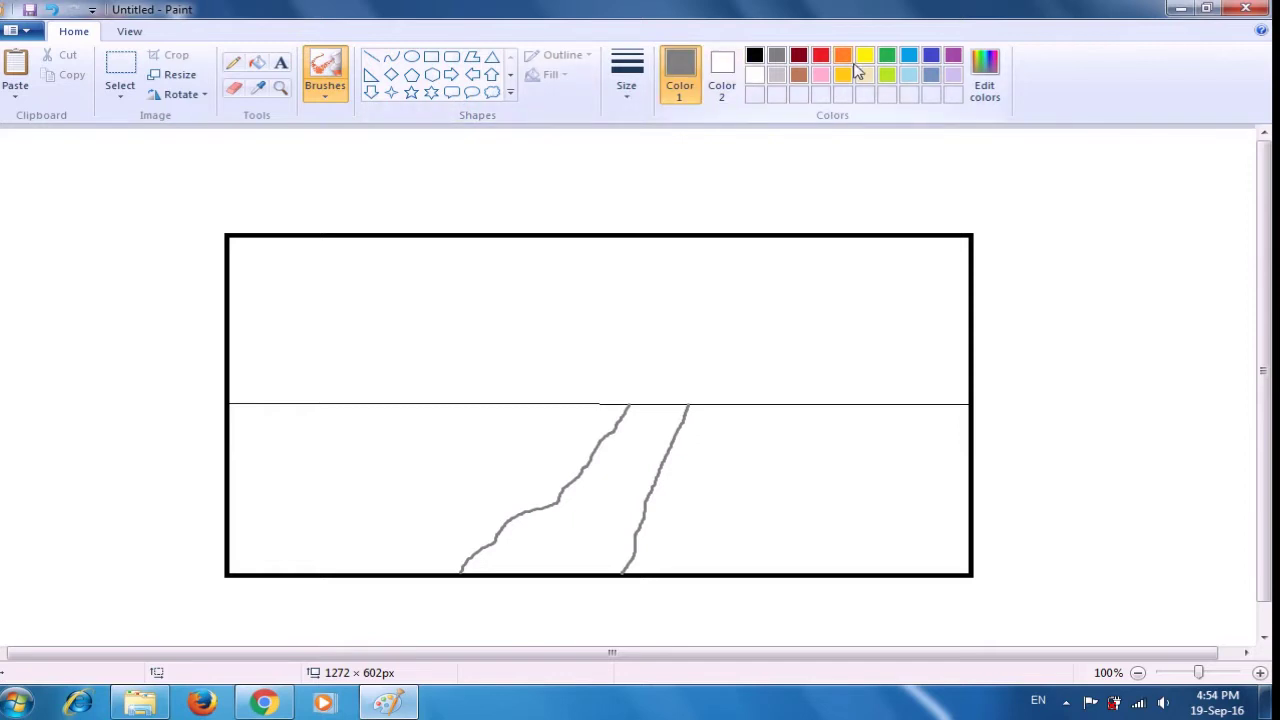
{"action": "left_click", "coordinate": [884, 62]}
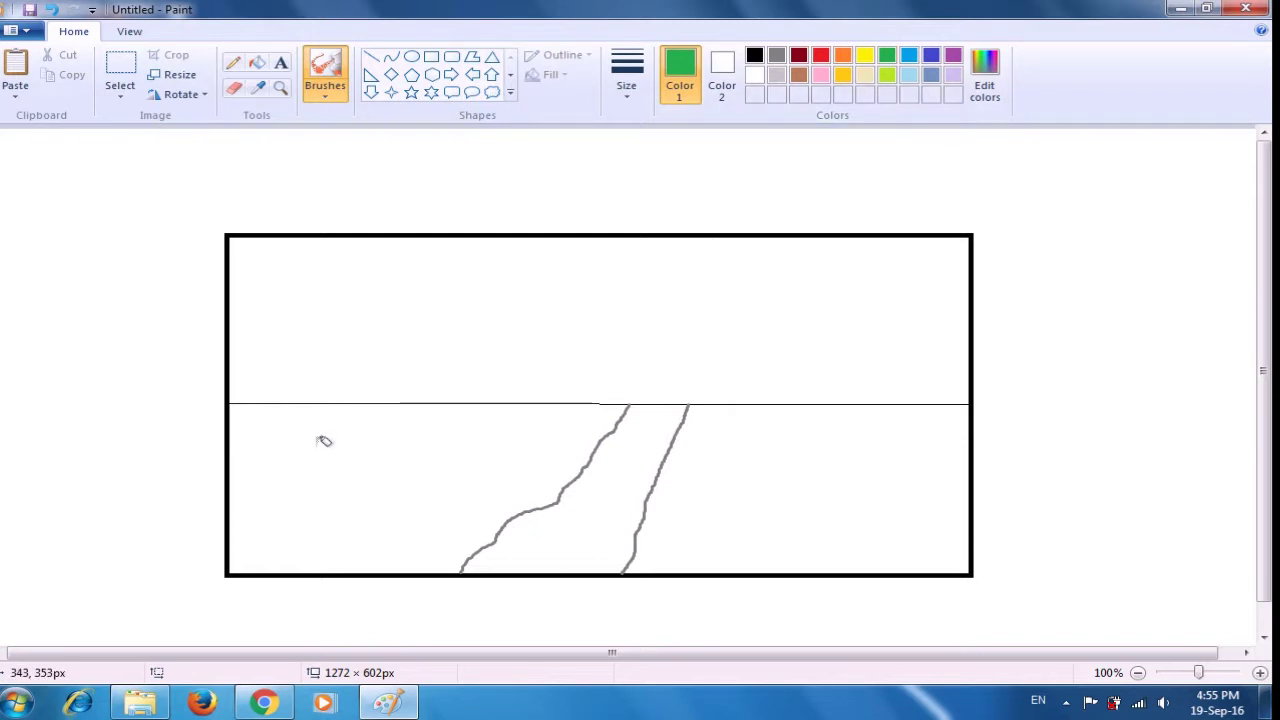
{"action": "mouse_move", "coordinate": [289, 436]}
{"action": "left_mouse_down"}
{"action": "mouse_move", "coordinate": [500, 431]}
{"action": "mouse_move", "coordinate": [376, 457]}
{"action": "mouse_move", "coordinate": [412, 488]}
{"action": "mouse_move", "coordinate": [530, 488]}
{"action": "mouse_move", "coordinate": [586, 444]}
{"action": "mouse_move", "coordinate": [414, 530]}
{"action": "mouse_move", "coordinate": [323, 528]}
{"action": "mouse_move", "coordinate": [318, 490]}
{"action": "mouse_move", "coordinate": [395, 515]}
{"action": "mouse_move", "coordinate": [247, 410]}
{"action": "mouse_move", "coordinate": [245, 562]}
{"action": "mouse_move", "coordinate": [408, 563]}
{"action": "mouse_move", "coordinate": [535, 488]}
{"action": "mouse_move", "coordinate": [556, 428]}
{"action": "mouse_move", "coordinate": [295, 420]}
{"action": "mouse_move", "coordinate": [490, 425]}
{"action": "mouse_move", "coordinate": [326, 406]}
{"action": "mouse_move", "coordinate": [537, 418]}
{"action": "mouse_move", "coordinate": [508, 422]}
{"action": "mouse_move", "coordinate": [600, 412]}
{"action": "mouse_move", "coordinate": [605, 430]}
{"action": "mouse_move", "coordinate": [555, 495]}
{"action": "mouse_move", "coordinate": [465, 553]}
{"action": "mouse_move", "coordinate": [311, 543]}
{"action": "mouse_move", "coordinate": [318, 505]}
{"action": "mouse_move", "coordinate": [283, 452]}
{"action": "left_mouse_up"}
{"action": "mouse_move", "coordinate": [296, 478]}
{"action": "left_mouse_down"}
{"action": "mouse_move", "coordinate": [403, 509]}
{"action": "mouse_move", "coordinate": [481, 465]}
{"action": "mouse_move", "coordinate": [453, 509]}
{"action": "mouse_move", "coordinate": [471, 523]}
{"action": "mouse_move", "coordinate": [396, 549]}
{"action": "mouse_move", "coordinate": [288, 543]}
{"action": "mouse_move", "coordinate": [266, 521]}
{"action": "mouse_move", "coordinate": [306, 510]}
{"action": "mouse_move", "coordinate": [301, 408]}
{"action": "mouse_move", "coordinate": [344, 409]}
{"action": "mouse_move", "coordinate": [262, 407]}
{"action": "mouse_move", "coordinate": [291, 481]}
{"action": "mouse_move", "coordinate": [406, 464]}
{"action": "mouse_move", "coordinate": [421, 440]}
{"action": "mouse_move", "coordinate": [341, 435]}
{"action": "mouse_move", "coordinate": [464, 457]}
{"action": "mouse_move", "coordinate": [499, 485]}
{"action": "mouse_move", "coordinate": [535, 464]}
{"action": "mouse_move", "coordinate": [521, 450]}
{"action": "mouse_move", "coordinate": [482, 482]}
{"action": "mouse_move", "coordinate": [413, 492]}
{"action": "mouse_move", "coordinate": [457, 461]}
{"action": "mouse_move", "coordinate": [401, 465]}
{"action": "mouse_move", "coordinate": [496, 438]}
{"action": "mouse_move", "coordinate": [438, 448]}
{"action": "mouse_move", "coordinate": [538, 495]}
{"action": "mouse_move", "coordinate": [453, 565]}
{"action": "mouse_move", "coordinate": [299, 547]}
{"action": "mouse_move", "coordinate": [253, 487]}
{"action": "mouse_move", "coordinate": [242, 563]}
{"action": "mouse_move", "coordinate": [395, 566]}
{"action": "mouse_move", "coordinate": [359, 538]}
{"action": "mouse_move", "coordinate": [389, 534]}
{"action": "mouse_move", "coordinate": [385, 507]}
{"action": "mouse_move", "coordinate": [326, 534]}
{"action": "mouse_move", "coordinate": [426, 532]}
{"action": "mouse_move", "coordinate": [379, 517]}
{"action": "mouse_move", "coordinate": [414, 559]}
{"action": "mouse_move", "coordinate": [449, 547]}
{"action": "left_mouse_up"}
{"action": "mouse_move", "coordinate": [467, 503]}
{"action": "left_mouse_down"}
{"action": "mouse_move", "coordinate": [493, 482]}
{"action": "mouse_move", "coordinate": [368, 487]}
{"action": "mouse_move", "coordinate": [365, 465]}
{"action": "mouse_move", "coordinate": [356, 495]}
{"action": "mouse_move", "coordinate": [298, 545]}
{"action": "mouse_move", "coordinate": [308, 467]}
{"action": "mouse_move", "coordinate": [369, 457]}
{"action": "mouse_move", "coordinate": [436, 412]}
{"action": "mouse_move", "coordinate": [620, 411]}
{"action": "mouse_move", "coordinate": [609, 434]}
{"action": "mouse_move", "coordinate": [578, 407]}
{"action": "mouse_move", "coordinate": [550, 406]}
{"action": "mouse_move", "coordinate": [572, 430]}
{"action": "mouse_move", "coordinate": [560, 445]}
{"action": "mouse_move", "coordinate": [239, 408]}
{"action": "left_mouse_up"}
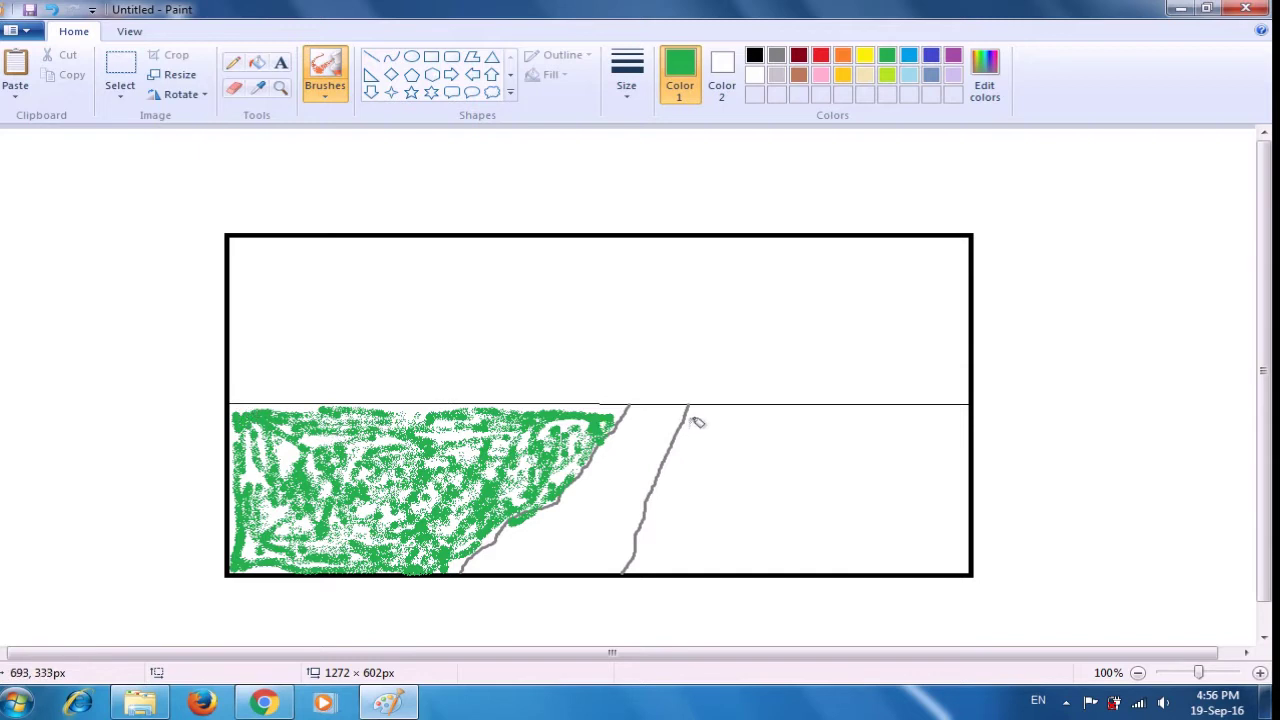
- Cover the ground right of the path with green airbrush strokes up to the middle line
{"action": "mouse_move", "coordinate": [697, 436]}
{"action": "left_mouse_down"}
{"action": "mouse_move", "coordinate": [642, 567]}
{"action": "mouse_move", "coordinate": [701, 411]}
{"action": "mouse_move", "coordinate": [643, 562]}
{"action": "mouse_move", "coordinate": [959, 554]}
{"action": "left_mouse_up"}
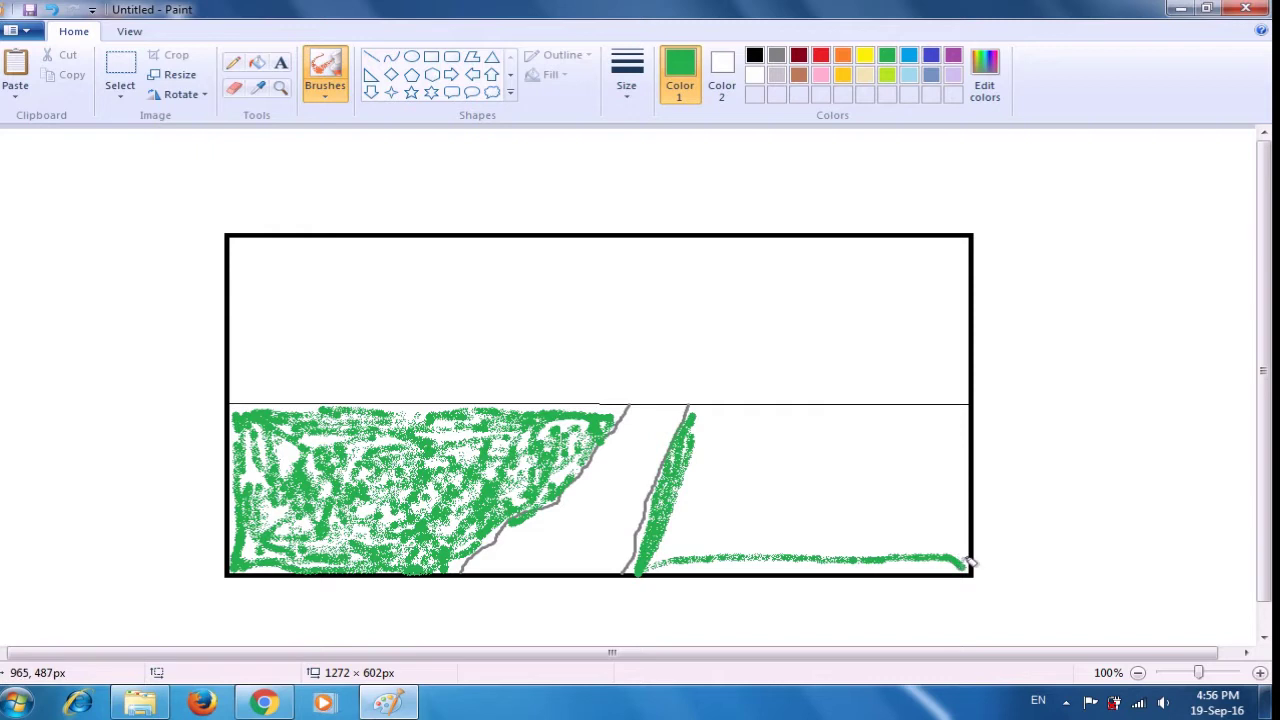
{"action": "mouse_move", "coordinate": [956, 563]}
{"action": "left_mouse_down"}
{"action": "mouse_move", "coordinate": [645, 557]}
{"action": "mouse_move", "coordinate": [857, 553]}
{"action": "mouse_move", "coordinate": [801, 543]}
{"action": "mouse_move", "coordinate": [825, 456]}
{"action": "mouse_move", "coordinate": [804, 533]}
{"action": "mouse_move", "coordinate": [755, 532]}
{"action": "mouse_move", "coordinate": [717, 477]}
{"action": "mouse_move", "coordinate": [713, 436]}
{"action": "mouse_move", "coordinate": [761, 403]}
{"action": "mouse_move", "coordinate": [705, 404]}
{"action": "mouse_move", "coordinate": [948, 406]}
{"action": "mouse_move", "coordinate": [908, 531]}
{"action": "mouse_move", "coordinate": [925, 429]}
{"action": "mouse_move", "coordinate": [921, 532]}
{"action": "mouse_move", "coordinate": [902, 440]}
{"action": "mouse_move", "coordinate": [881, 550]}
{"action": "mouse_move", "coordinate": [868, 446]}
{"action": "mouse_move", "coordinate": [843, 546]}
{"action": "mouse_move", "coordinate": [828, 459]}
{"action": "mouse_move", "coordinate": [821, 516]}
{"action": "mouse_move", "coordinate": [821, 485]}
{"action": "mouse_move", "coordinate": [786, 457]}
{"action": "mouse_move", "coordinate": [731, 532]}
{"action": "mouse_move", "coordinate": [702, 454]}
{"action": "mouse_move", "coordinate": [698, 531]}
{"action": "mouse_move", "coordinate": [680, 551]}
{"action": "mouse_move", "coordinate": [811, 533]}
{"action": "mouse_move", "coordinate": [862, 475]}
{"action": "mouse_move", "coordinate": [826, 462]}
{"action": "mouse_move", "coordinate": [848, 450]}
{"action": "mouse_move", "coordinate": [790, 440]}
{"action": "mouse_move", "coordinate": [824, 450]}
{"action": "mouse_move", "coordinate": [912, 427]}
{"action": "mouse_move", "coordinate": [925, 478]}
{"action": "mouse_move", "coordinate": [955, 423]}
{"action": "mouse_move", "coordinate": [962, 475]}
{"action": "mouse_move", "coordinate": [957, 416]}
{"action": "mouse_move", "coordinate": [966, 560]}
{"action": "mouse_move", "coordinate": [944, 507]}
{"action": "mouse_move", "coordinate": [939, 528]}
{"action": "mouse_move", "coordinate": [945, 484]}
{"action": "mouse_move", "coordinate": [919, 571]}
{"action": "mouse_move", "coordinate": [884, 513]}
{"action": "mouse_move", "coordinate": [880, 469]}
{"action": "mouse_move", "coordinate": [874, 544]}
{"action": "mouse_move", "coordinate": [858, 518]}
{"action": "mouse_move", "coordinate": [785, 545]}
{"action": "mouse_move", "coordinate": [739, 543]}
{"action": "mouse_move", "coordinate": [758, 550]}
{"action": "mouse_move", "coordinate": [890, 503]}
{"action": "mouse_move", "coordinate": [894, 444]}
{"action": "left_mouse_up"}
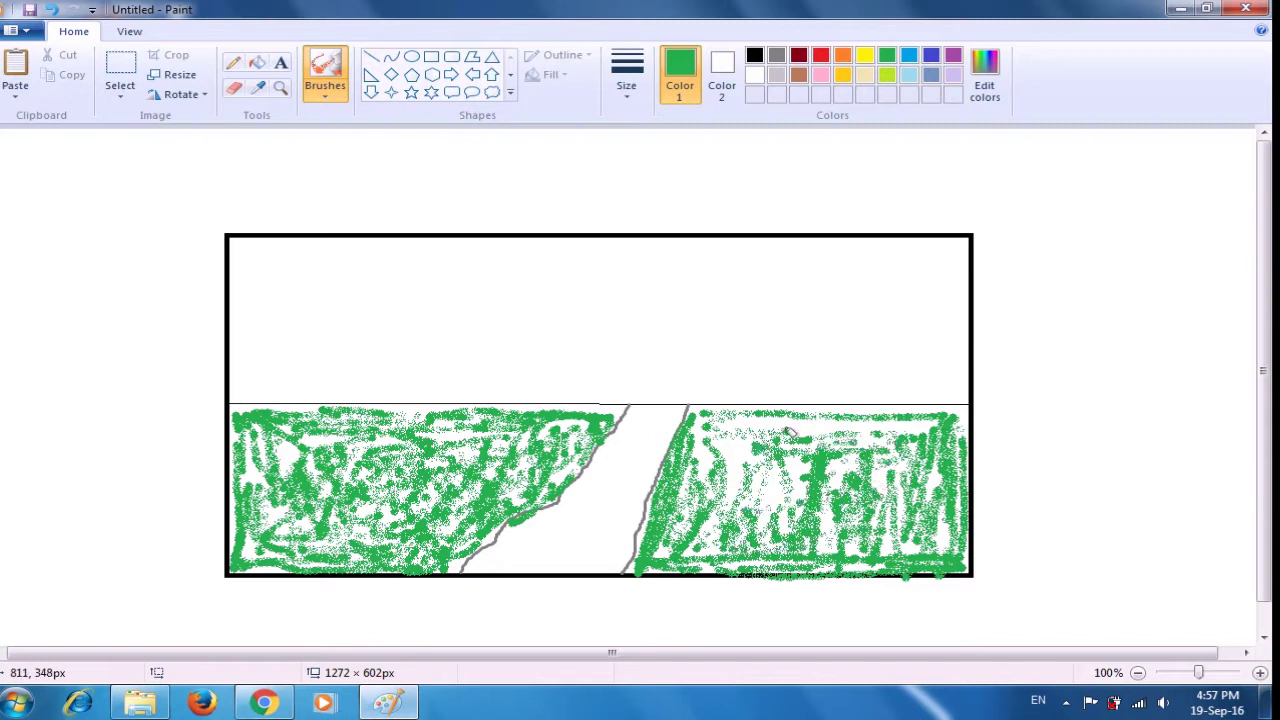
{"action": "mouse_move", "coordinate": [829, 407]}
{"action": "left_mouse_down"}
{"action": "mouse_move", "coordinate": [961, 402]}
{"action": "mouse_move", "coordinate": [791, 448]}
{"action": "mouse_move", "coordinate": [761, 494]}
{"action": "mouse_move", "coordinate": [804, 459]}
{"action": "mouse_move", "coordinate": [782, 501]}
{"action": "mouse_move", "coordinate": [745, 497]}
{"action": "mouse_move", "coordinate": [719, 448]}
{"action": "mouse_move", "coordinate": [691, 472]}
{"action": "mouse_move", "coordinate": [722, 439]}
{"action": "mouse_move", "coordinate": [807, 433]}
{"action": "mouse_move", "coordinate": [747, 418]}
{"action": "mouse_move", "coordinate": [774, 413]}
{"action": "mouse_move", "coordinate": [835, 444]}
{"action": "mouse_move", "coordinate": [867, 499]}
{"action": "mouse_move", "coordinate": [835, 532]}
{"action": "mouse_move", "coordinate": [899, 491]}
{"action": "mouse_move", "coordinate": [913, 538]}
{"action": "mouse_move", "coordinate": [943, 530]}
{"action": "mouse_move", "coordinate": [967, 562]}
{"action": "mouse_move", "coordinate": [947, 544]}
{"action": "mouse_move", "coordinate": [708, 518]}
{"action": "mouse_move", "coordinate": [735, 429]}
{"action": "mouse_move", "coordinate": [694, 403]}
{"action": "mouse_move", "coordinate": [968, 410]}
{"action": "mouse_move", "coordinate": [882, 519]}
{"action": "mouse_move", "coordinate": [892, 429]}
{"action": "mouse_move", "coordinate": [912, 476]}
{"action": "mouse_move", "coordinate": [879, 476]}
{"action": "mouse_move", "coordinate": [957, 466]}
{"action": "mouse_move", "coordinate": [893, 508]}
{"action": "mouse_move", "coordinate": [850, 565]}
{"action": "left_mouse_up"}
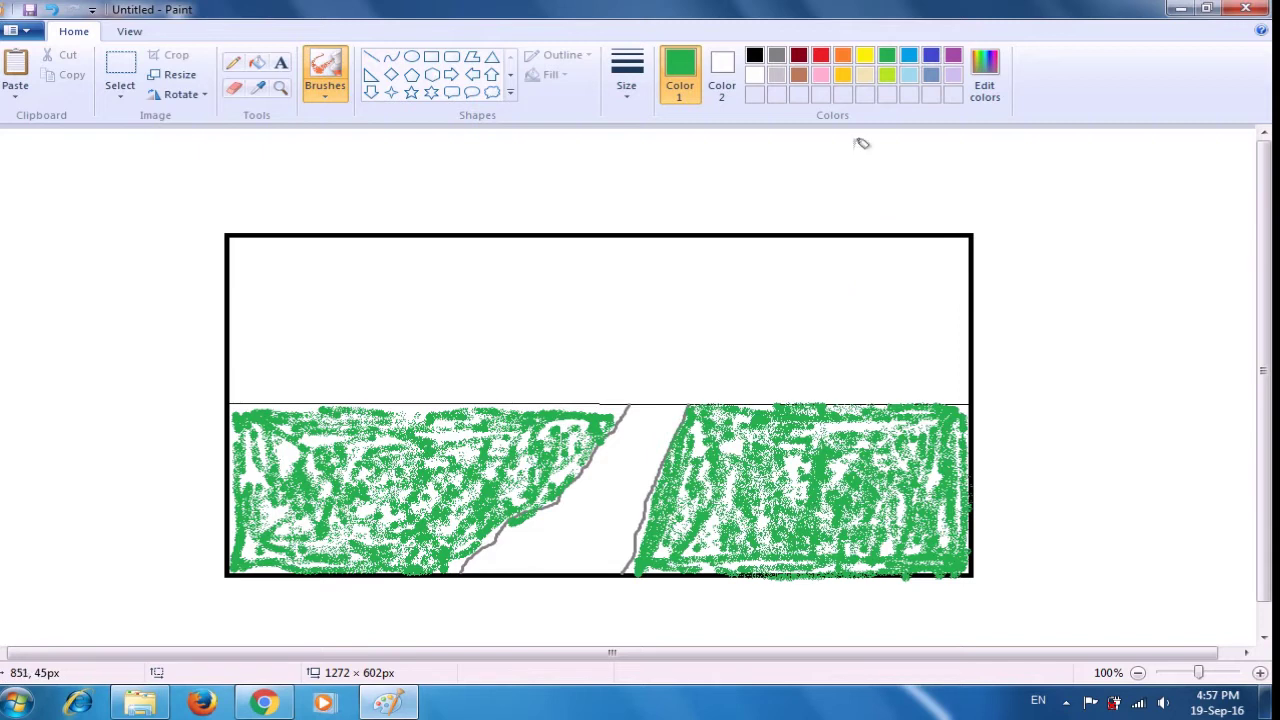
- Spray lime green strokes over the grass on both sides of the path
{"action": "left_click", "coordinate": [887, 79]}
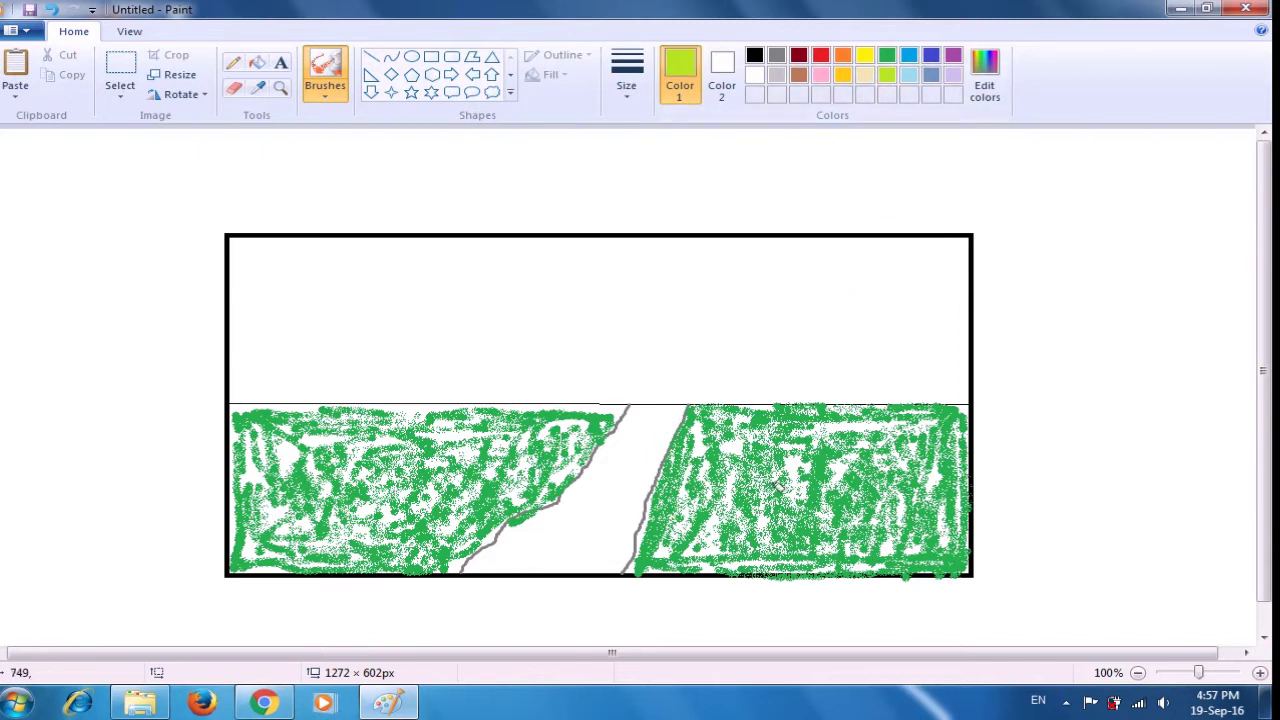
{"action": "mouse_move", "coordinate": [826, 469]}
{"action": "left_mouse_down"}
{"action": "mouse_move", "coordinate": [859, 487]}
{"action": "mouse_move", "coordinate": [863, 515]}
{"action": "mouse_move", "coordinate": [760, 523]}
{"action": "mouse_move", "coordinate": [783, 471]}
{"action": "mouse_move", "coordinate": [739, 440]}
{"action": "mouse_move", "coordinate": [850, 433]}
{"action": "mouse_move", "coordinate": [803, 438]}
{"action": "mouse_move", "coordinate": [854, 510]}
{"action": "mouse_move", "coordinate": [912, 498]}
{"action": "mouse_move", "coordinate": [950, 525]}
{"action": "mouse_move", "coordinate": [778, 548]}
{"action": "mouse_move", "coordinate": [764, 563]}
{"action": "mouse_move", "coordinate": [722, 500]}
{"action": "mouse_move", "coordinate": [679, 526]}
{"action": "mouse_move", "coordinate": [693, 471]}
{"action": "mouse_move", "coordinate": [710, 527]}
{"action": "mouse_move", "coordinate": [881, 563]}
{"action": "mouse_move", "coordinate": [919, 473]}
{"action": "mouse_move", "coordinate": [828, 425]}
{"action": "mouse_move", "coordinate": [878, 402]}
{"action": "mouse_move", "coordinate": [977, 423]}
{"action": "mouse_move", "coordinate": [961, 503]}
{"action": "mouse_move", "coordinate": [935, 440]}
{"action": "mouse_move", "coordinate": [819, 453]}
{"action": "mouse_move", "coordinate": [711, 533]}
{"action": "mouse_move", "coordinate": [707, 474]}
{"action": "mouse_move", "coordinate": [667, 551]}
{"action": "mouse_move", "coordinate": [713, 420]}
{"action": "mouse_move", "coordinate": [809, 423]}
{"action": "mouse_move", "coordinate": [812, 493]}
{"action": "mouse_move", "coordinate": [878, 500]}
{"action": "mouse_move", "coordinate": [861, 492]}
{"action": "mouse_move", "coordinate": [776, 521]}
{"action": "mouse_move", "coordinate": [852, 525]}
{"action": "mouse_move", "coordinate": [907, 548]}
{"action": "left_mouse_up"}
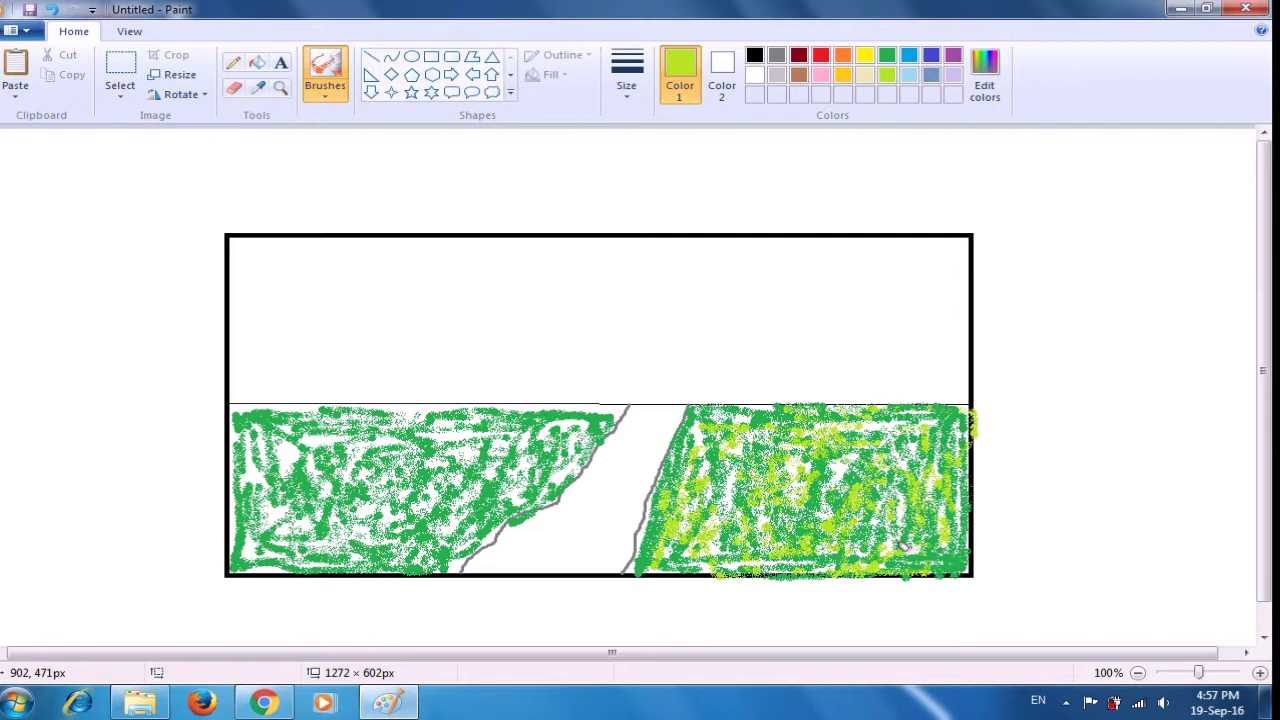
{"action": "mouse_move", "coordinate": [276, 468]}
{"action": "left_mouse_down"}
{"action": "mouse_move", "coordinate": [348, 457]}
{"action": "mouse_move", "coordinate": [361, 500]}
{"action": "mouse_move", "coordinate": [348, 444]}
{"action": "mouse_move", "coordinate": [377, 421]}
{"action": "mouse_move", "coordinate": [436, 420]}
{"action": "mouse_move", "coordinate": [521, 447]}
{"action": "mouse_move", "coordinate": [412, 484]}
{"action": "mouse_move", "coordinate": [449, 474]}
{"action": "mouse_move", "coordinate": [355, 472]}
{"action": "mouse_move", "coordinate": [411, 472]}
{"action": "mouse_move", "coordinate": [381, 527]}
{"action": "mouse_move", "coordinate": [432, 515]}
{"action": "mouse_move", "coordinate": [473, 529]}
{"action": "mouse_move", "coordinate": [518, 507]}
{"action": "mouse_move", "coordinate": [581, 440]}
{"action": "mouse_move", "coordinate": [451, 442]}
{"action": "mouse_move", "coordinate": [354, 514]}
{"action": "mouse_move", "coordinate": [239, 476]}
{"action": "mouse_move", "coordinate": [232, 494]}
{"action": "mouse_move", "coordinate": [306, 425]}
{"action": "mouse_move", "coordinate": [294, 417]}
{"action": "mouse_move", "coordinate": [363, 427]}
{"action": "mouse_move", "coordinate": [269, 514]}
{"action": "mouse_move", "coordinate": [272, 559]}
{"action": "mouse_move", "coordinate": [272, 545]}
{"action": "mouse_move", "coordinate": [348, 557]}
{"action": "mouse_move", "coordinate": [341, 530]}
{"action": "mouse_move", "coordinate": [317, 570]}
{"action": "mouse_move", "coordinate": [424, 566]}
{"action": "left_mouse_up"}
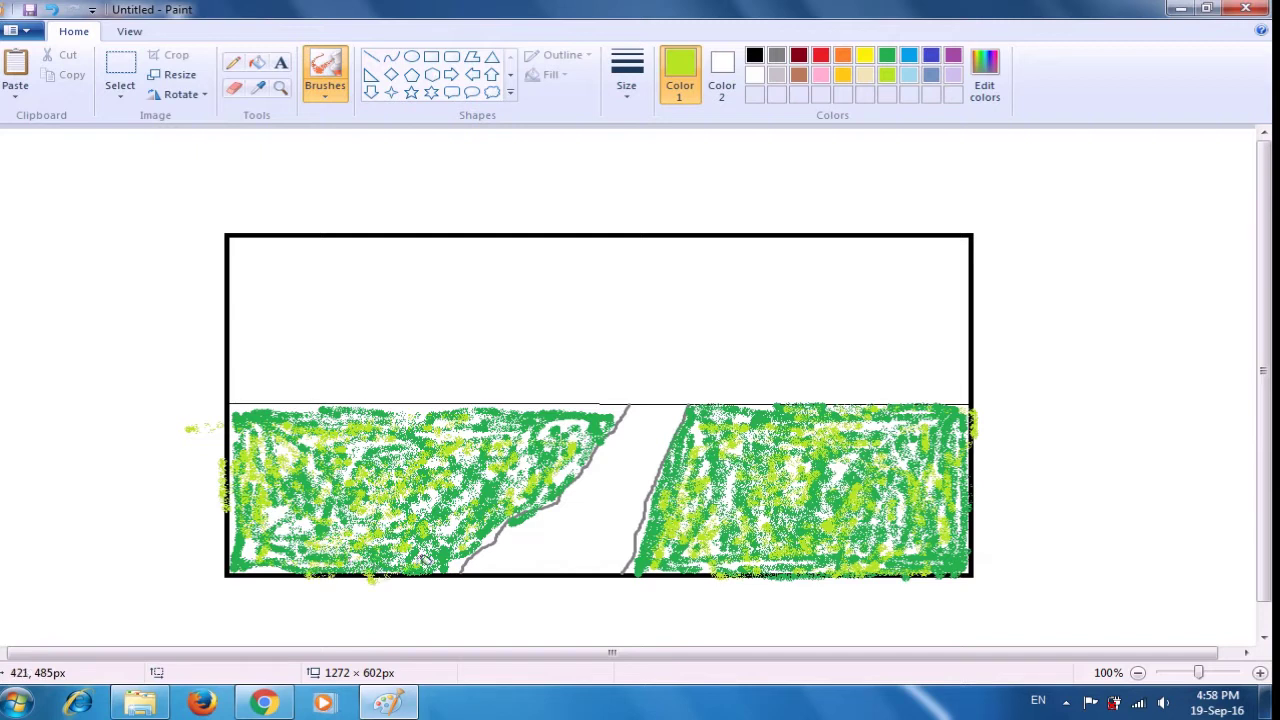
{"action": "mouse_move", "coordinate": [458, 505]}
{"action": "left_mouse_down"}
{"action": "mouse_move", "coordinate": [530, 399]}
{"action": "mouse_move", "coordinate": [623, 414]}
{"action": "mouse_move", "coordinate": [545, 438]}
{"action": "mouse_move", "coordinate": [561, 471]}
{"action": "mouse_move", "coordinate": [467, 558]}
{"action": "left_mouse_up"}
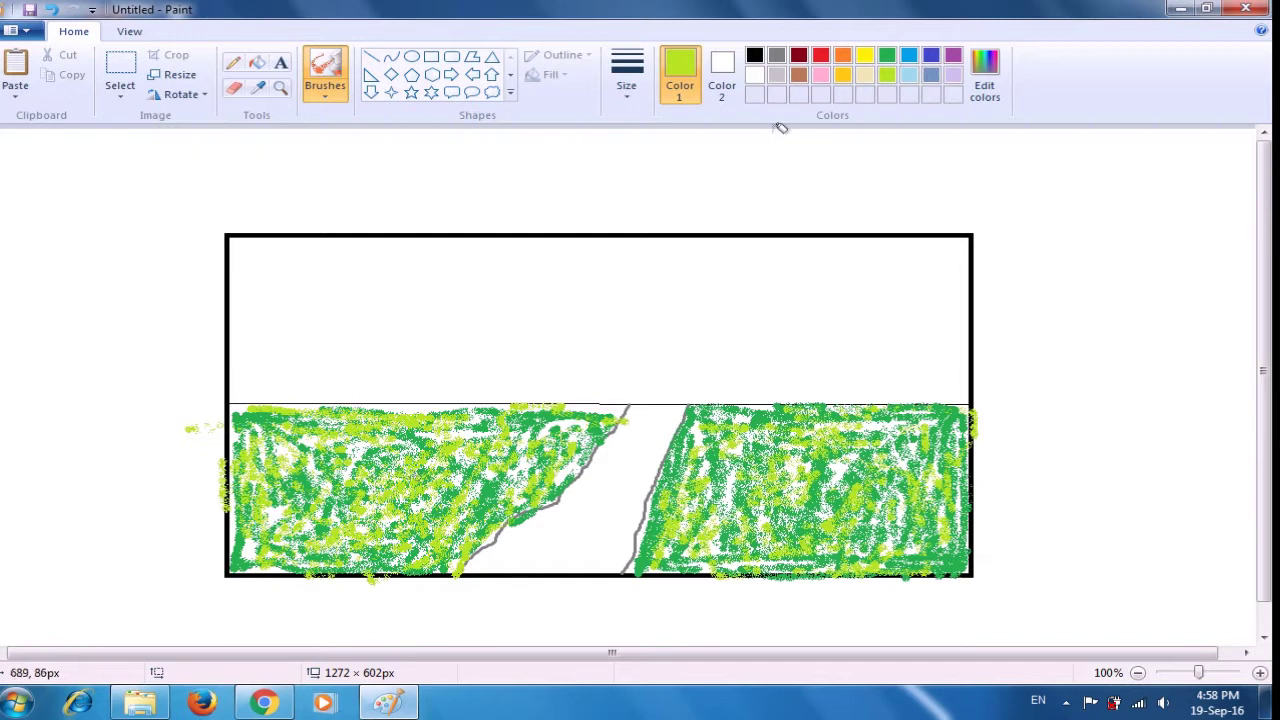
- Cover the path between the two grass areas with grey airbrush strokes
{"action": "left_click", "coordinate": [777, 55]}
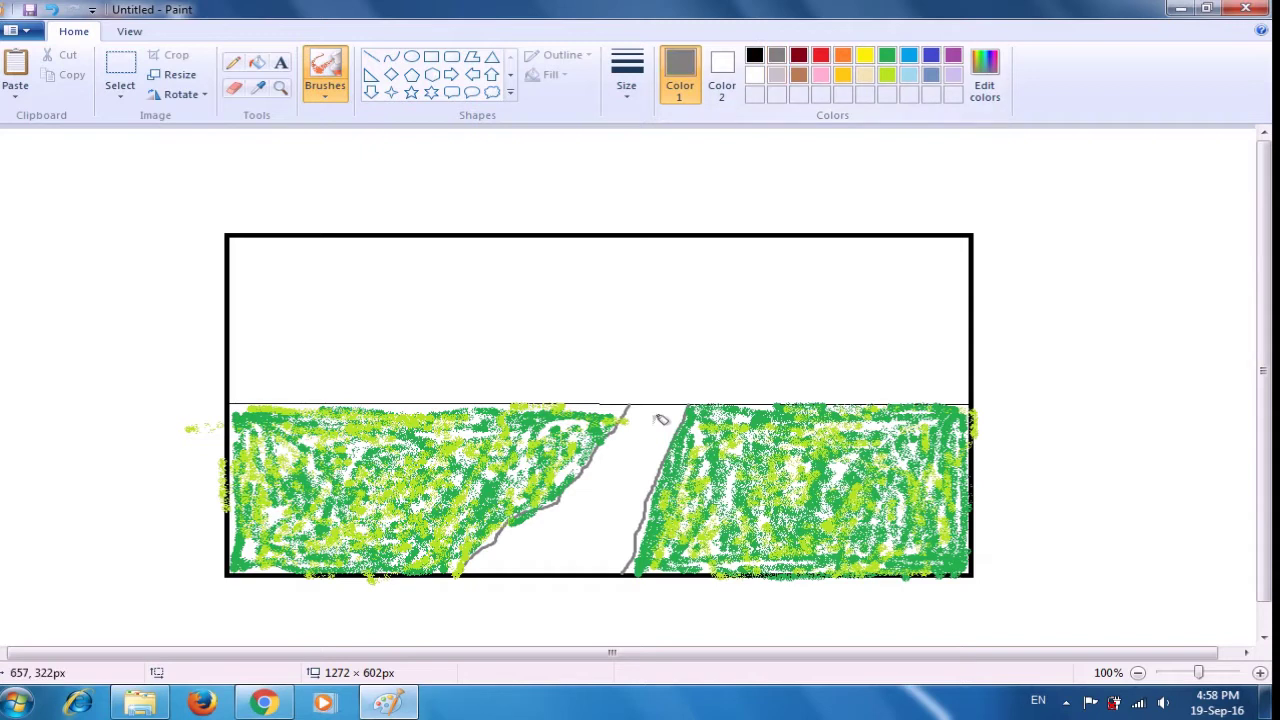
{"action": "mouse_move", "coordinate": [661, 420]}
{"action": "left_mouse_down"}
{"action": "mouse_move", "coordinate": [650, 441]}
{"action": "mouse_move", "coordinate": [620, 432]}
{"action": "mouse_move", "coordinate": [611, 481]}
{"action": "mouse_move", "coordinate": [605, 445]}
{"action": "mouse_move", "coordinate": [540, 555]}
{"action": "mouse_move", "coordinate": [472, 580]}
{"action": "mouse_move", "coordinate": [518, 534]}
{"action": "mouse_move", "coordinate": [500, 555]}
{"action": "mouse_move", "coordinate": [576, 511]}
{"action": "mouse_move", "coordinate": [568, 502]}
{"action": "mouse_move", "coordinate": [562, 529]}
{"action": "mouse_move", "coordinate": [504, 561]}
{"action": "mouse_move", "coordinate": [621, 554]}
{"action": "mouse_move", "coordinate": [630, 500]}
{"action": "mouse_move", "coordinate": [684, 393]}
{"action": "mouse_move", "coordinate": [660, 473]}
{"action": "left_mouse_up"}
{"action": "mouse_move", "coordinate": [636, 536]}
{"action": "left_mouse_down"}
{"action": "mouse_move", "coordinate": [632, 552]}
{"action": "mouse_move", "coordinate": [608, 504]}
{"action": "mouse_move", "coordinate": [627, 529]}
{"action": "mouse_move", "coordinate": [600, 548]}
{"action": "mouse_move", "coordinate": [643, 560]}
{"action": "mouse_move", "coordinate": [565, 502]}
{"action": "mouse_move", "coordinate": [617, 478]}
{"action": "mouse_move", "coordinate": [608, 458]}
{"action": "mouse_move", "coordinate": [595, 536]}
{"action": "mouse_move", "coordinate": [547, 496]}
{"action": "left_mouse_up"}
{"action": "mouse_move", "coordinate": [581, 533]}
{"action": "left_mouse_down"}
{"action": "mouse_move", "coordinate": [610, 529]}
{"action": "mouse_move", "coordinate": [604, 572]}
{"action": "mouse_move", "coordinate": [658, 440]}
{"action": "mouse_move", "coordinate": [662, 418]}
{"action": "mouse_move", "coordinate": [637, 410]}
{"action": "mouse_move", "coordinate": [681, 405]}
{"action": "left_mouse_up"}
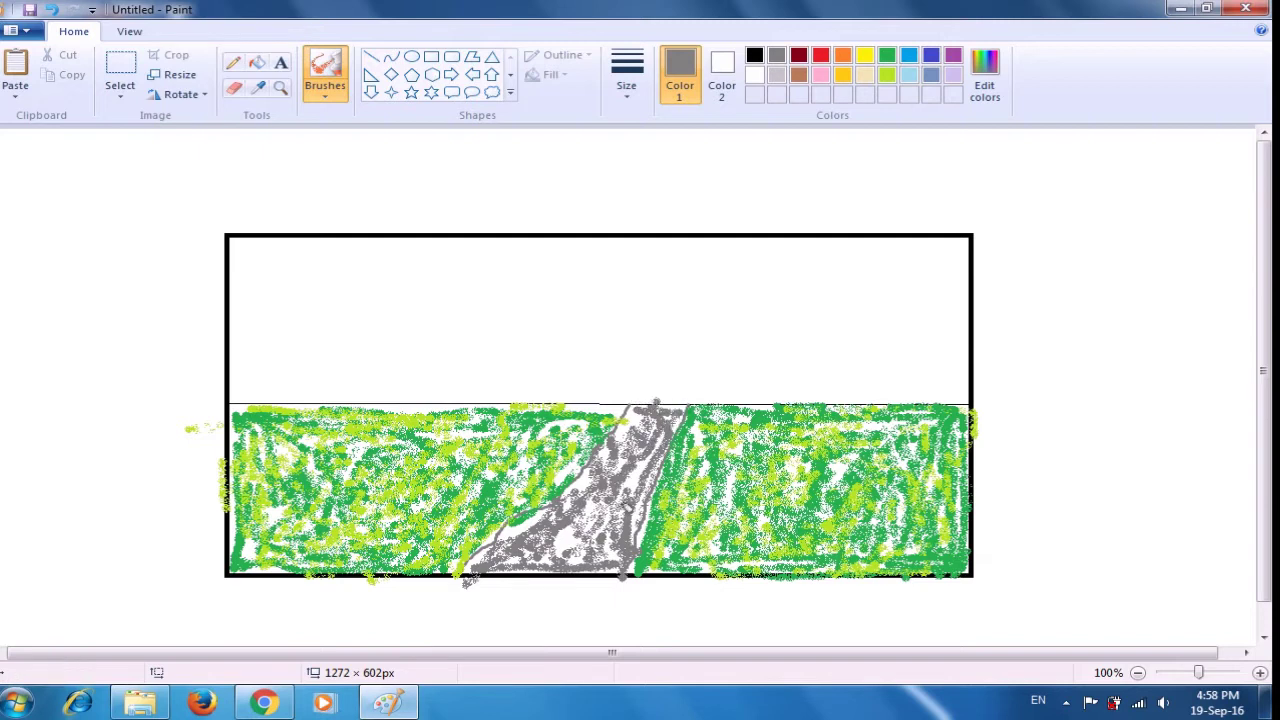
{"action": "mouse_move", "coordinate": [557, 584]}
{"action": "left_mouse_down"}
{"action": "mouse_move", "coordinate": [570, 502]}
{"action": "mouse_move", "coordinate": [627, 418]}
{"action": "mouse_move", "coordinate": [645, 545]}
{"action": "mouse_move", "coordinate": [603, 501]}
{"action": "mouse_move", "coordinate": [600, 531]}
{"action": "mouse_move", "coordinate": [553, 554]}
{"action": "mouse_move", "coordinate": [527, 530]}
{"action": "mouse_move", "coordinate": [573, 511]}
{"action": "mouse_move", "coordinate": [570, 525]}
{"action": "mouse_move", "coordinate": [622, 485]}
{"action": "mouse_move", "coordinate": [617, 507]}
{"action": "left_mouse_up"}
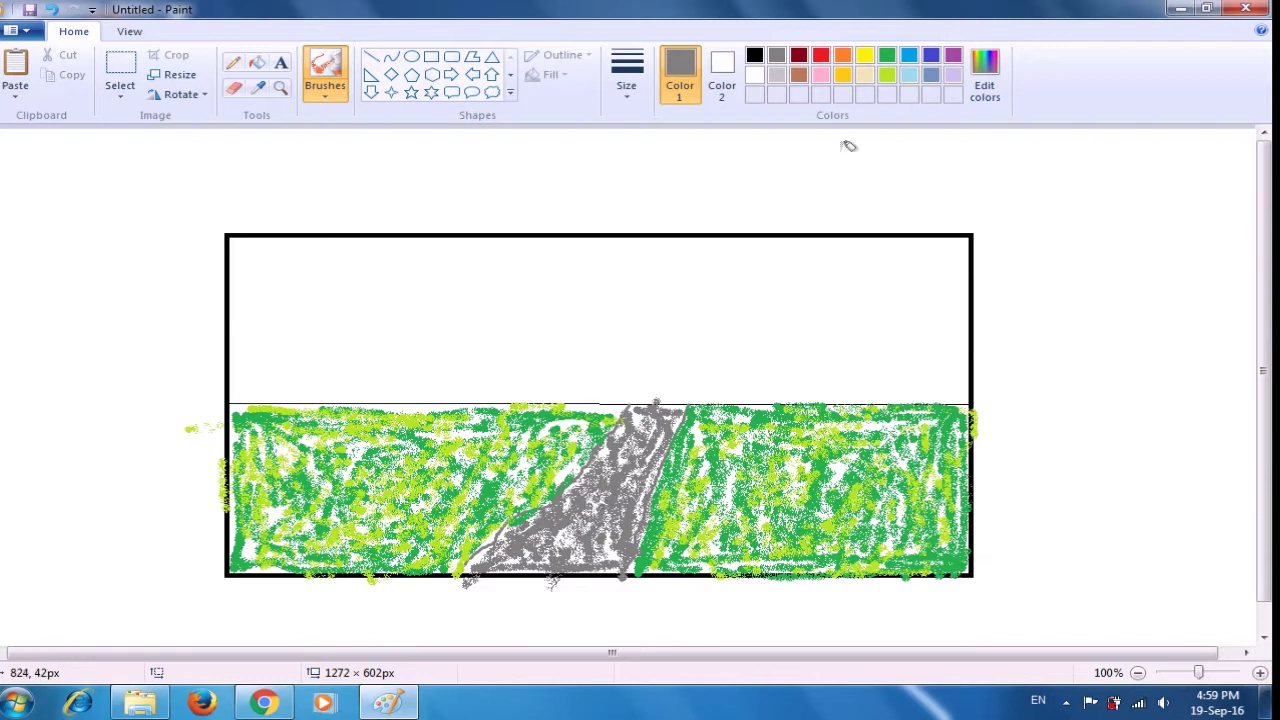
- Add green airbrush specks over the grey path
{"action": "left_click", "coordinate": [887, 55]}
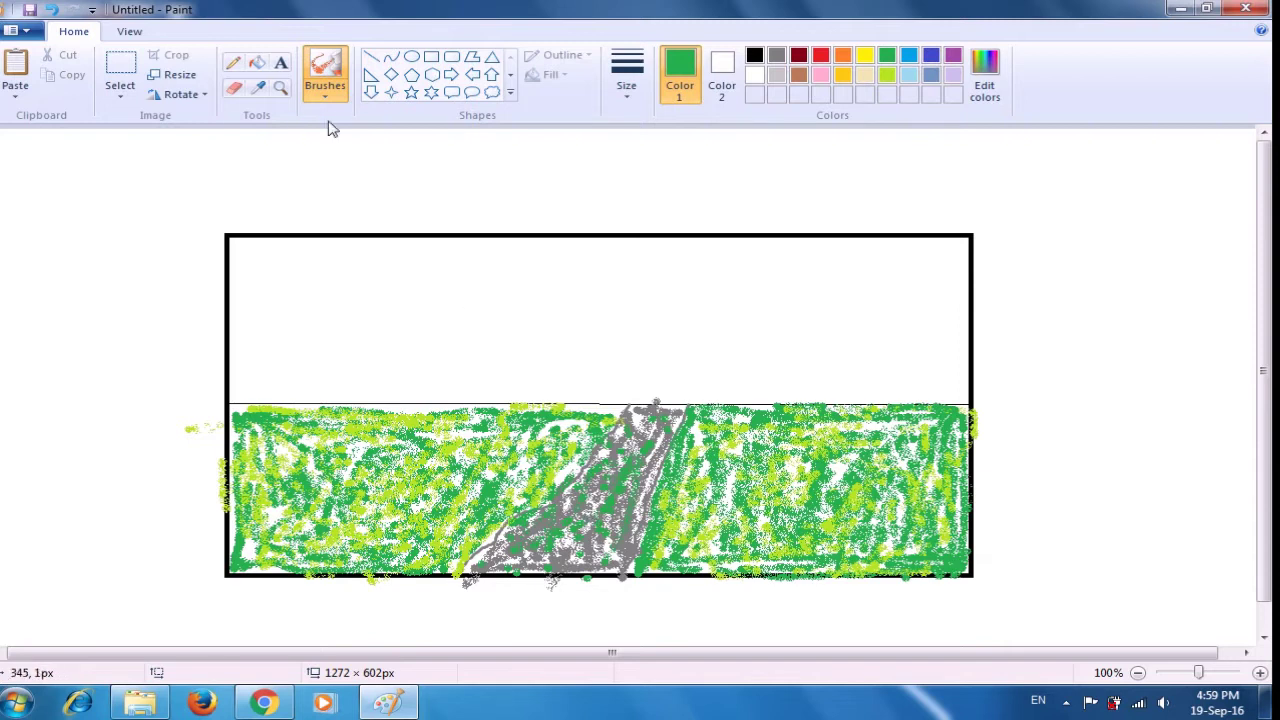
- Fill the empty sky area above the horizon line with light turquoise
{"action": "left_click", "coordinate": [257, 65]}
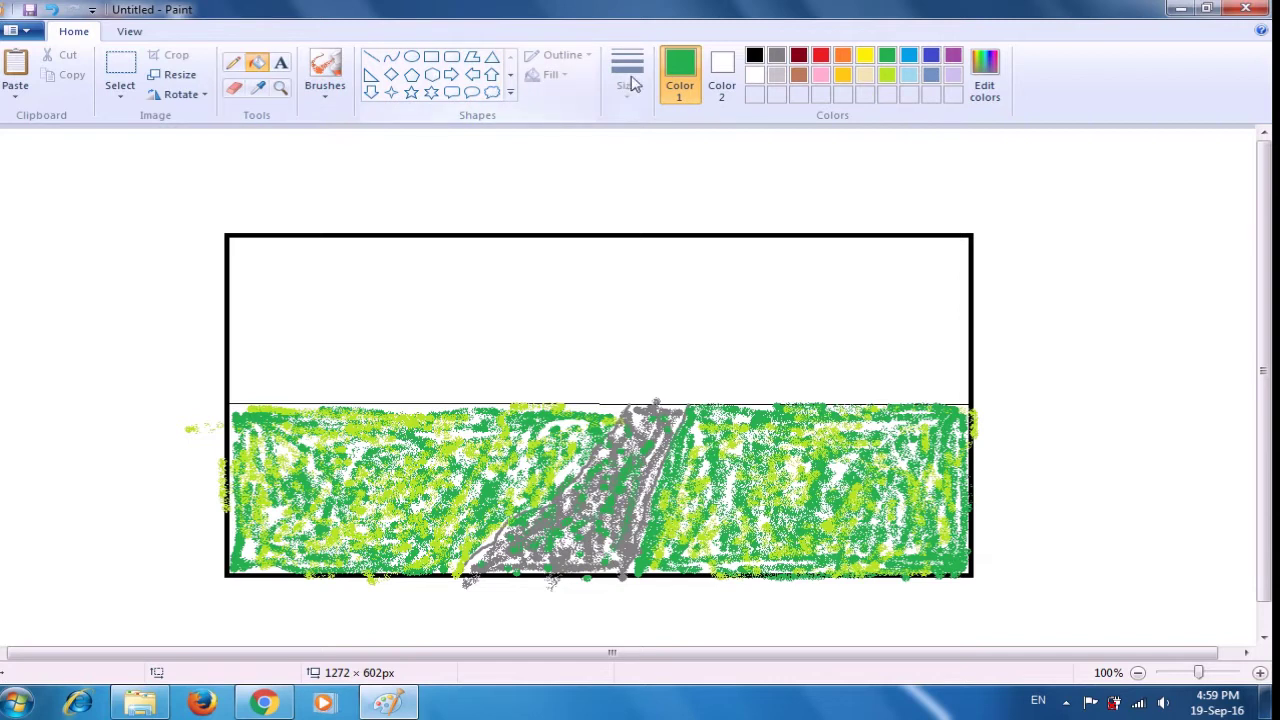
{"action": "left_click", "coordinate": [909, 78]}
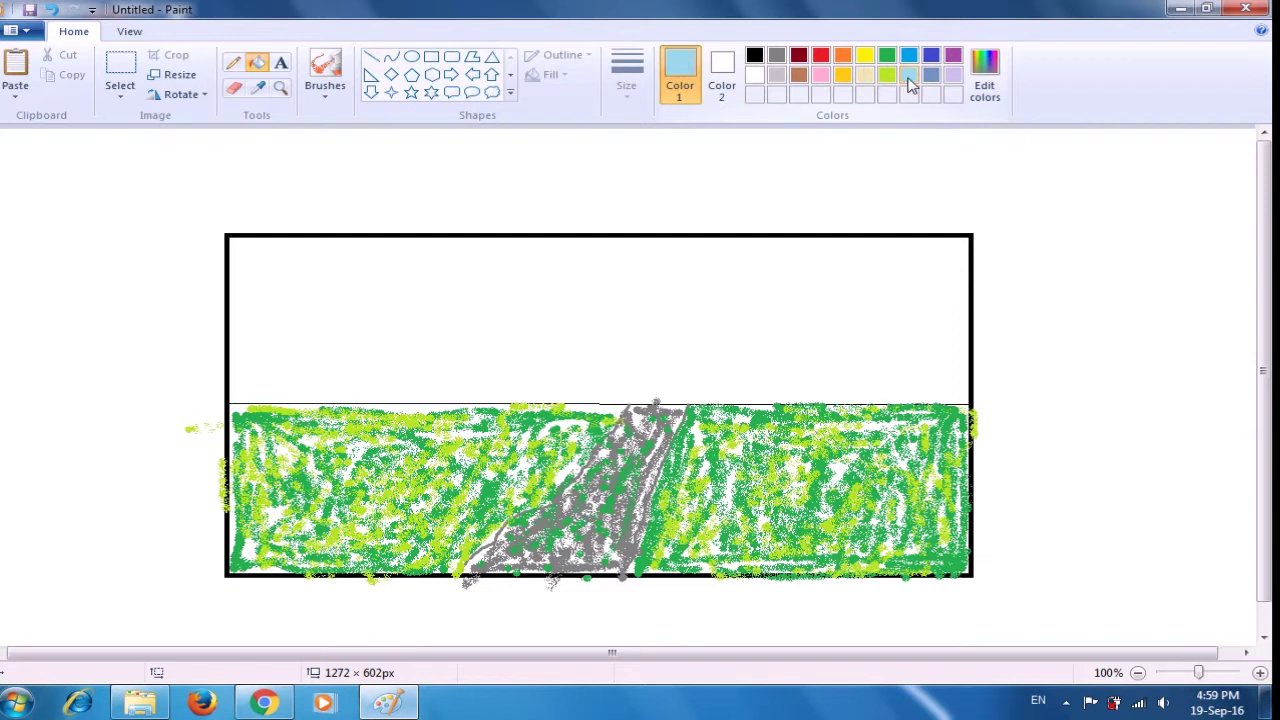
{"action": "left_click", "coordinate": [862, 252]}
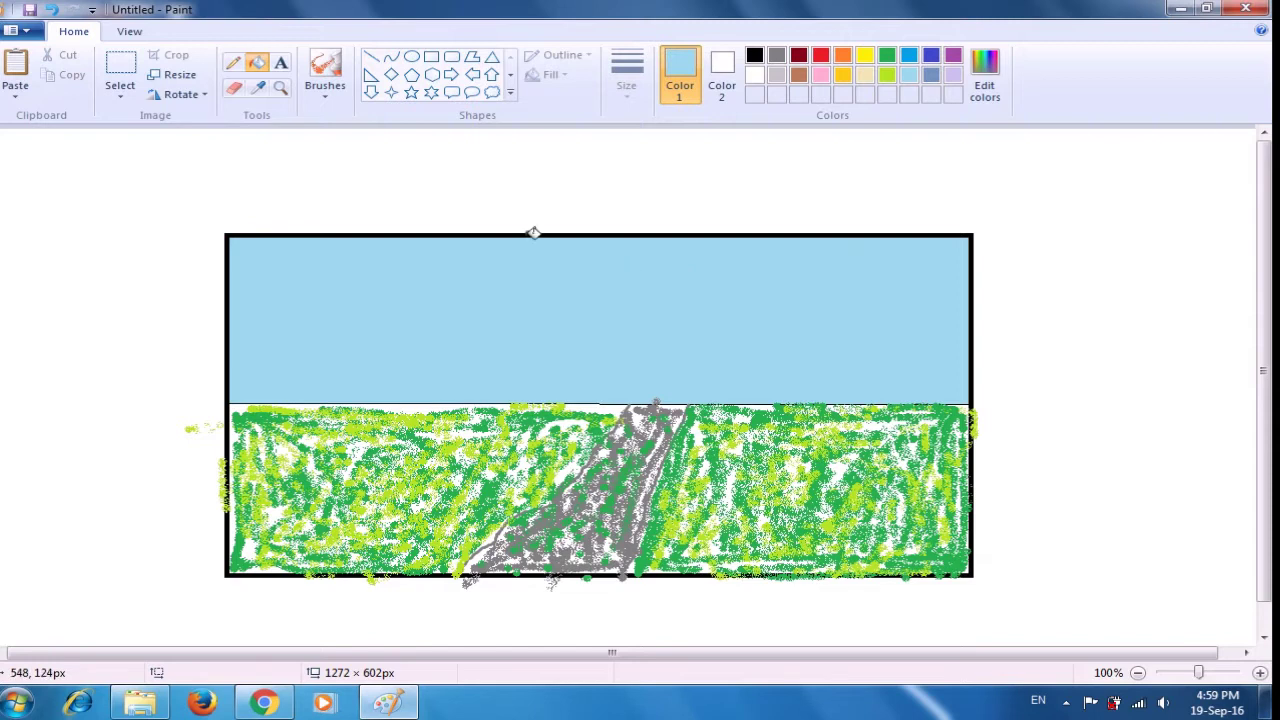
- Draw a jagged green treetop outline in the sky right of the path with Calligraphy brush 1
{"action": "left_click", "coordinate": [325, 97]}
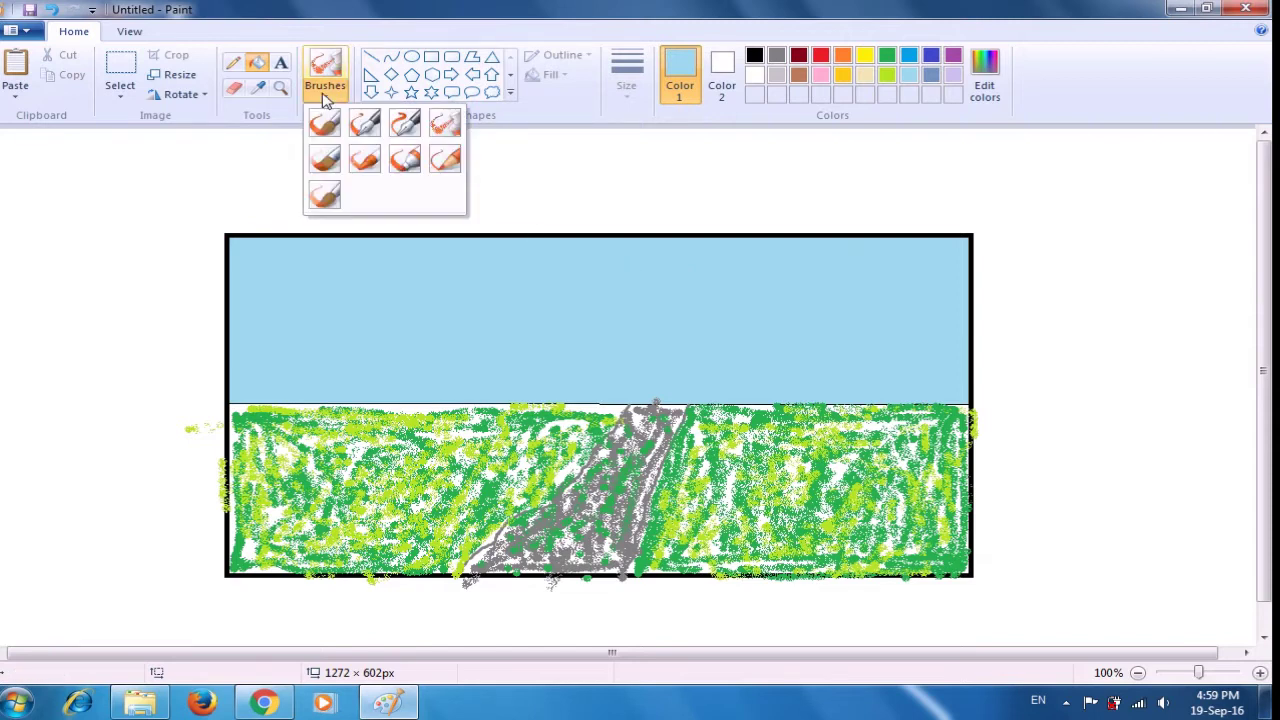
{"action": "left_click", "coordinate": [362, 124]}
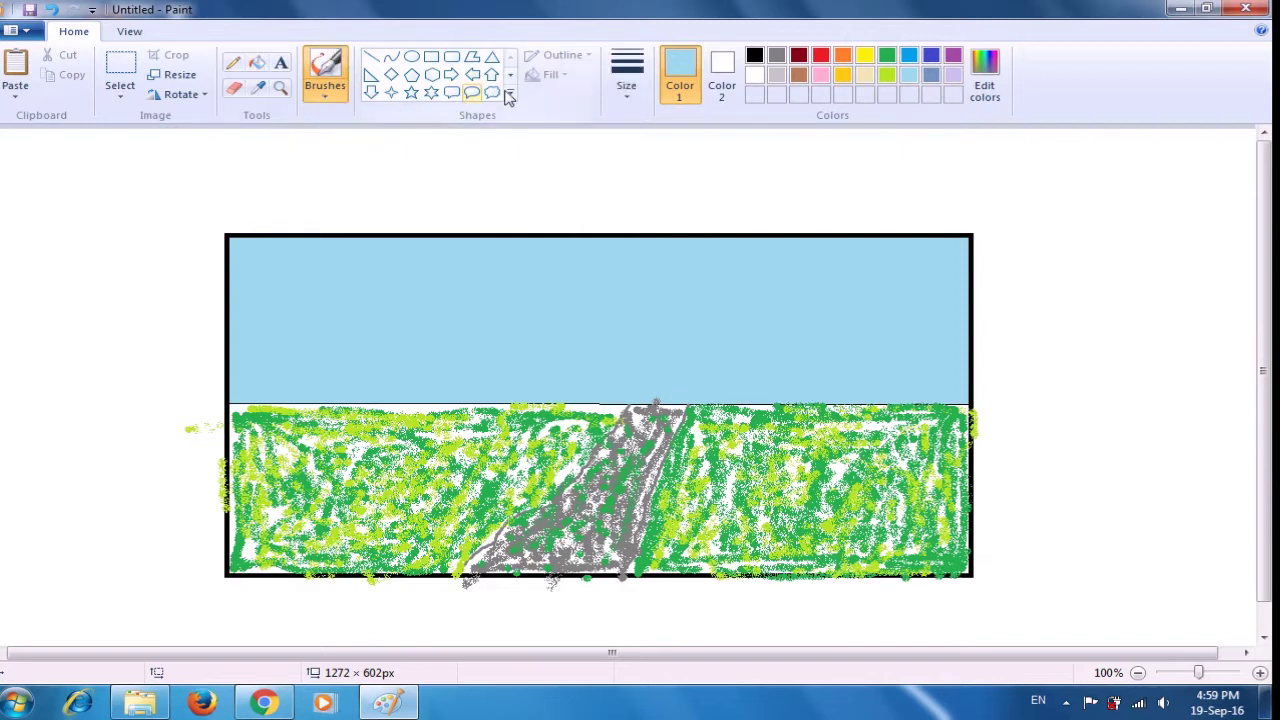
{"action": "left_click", "coordinate": [887, 55]}
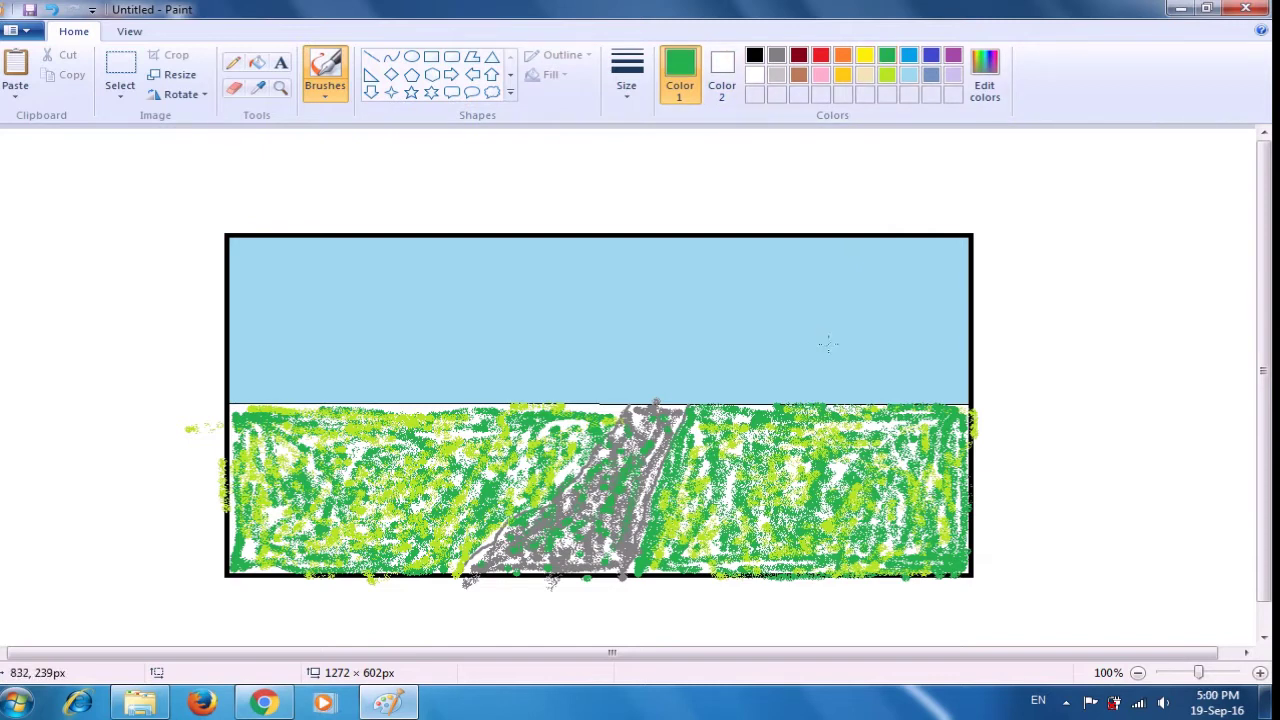
{"action": "mouse_move", "coordinate": [829, 342]}
{"action": "left_mouse_down"}
{"action": "mouse_move", "coordinate": [870, 290]}
{"action": "mouse_move", "coordinate": [872, 307]}
{"action": "mouse_move", "coordinate": [922, 304]}
{"action": "mouse_move", "coordinate": [929, 375]}
{"action": "mouse_move", "coordinate": [901, 382]}
{"action": "mouse_move", "coordinate": [870, 363]}
{"action": "mouse_move", "coordinate": [824, 381]}
{"action": "mouse_move", "coordinate": [812, 370]}
{"action": "mouse_move", "coordinate": [822, 357]}
{"action": "mouse_move", "coordinate": [785, 343]}
{"action": "mouse_move", "coordinate": [828, 337]}
{"action": "left_mouse_up"}
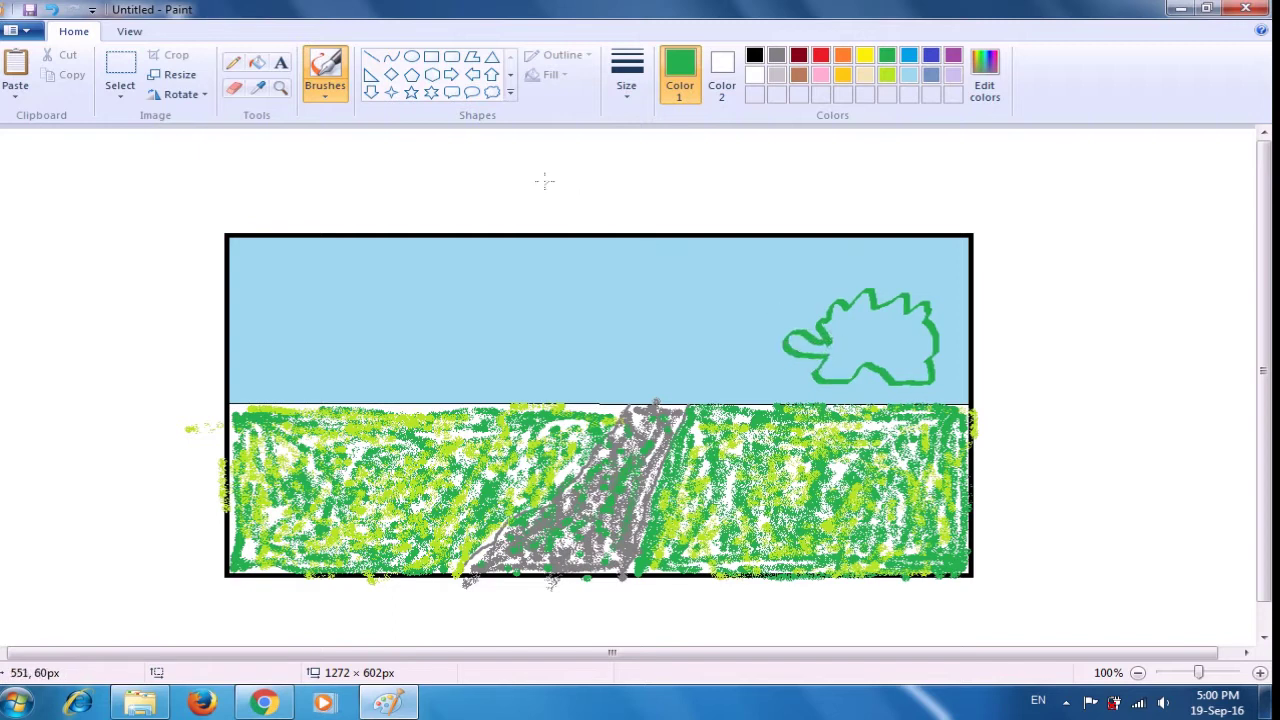
- Draw the trunk's left edge and root ends in brown below the treetop with Calligraphy brush 2
{"action": "left_click", "coordinate": [328, 92]}
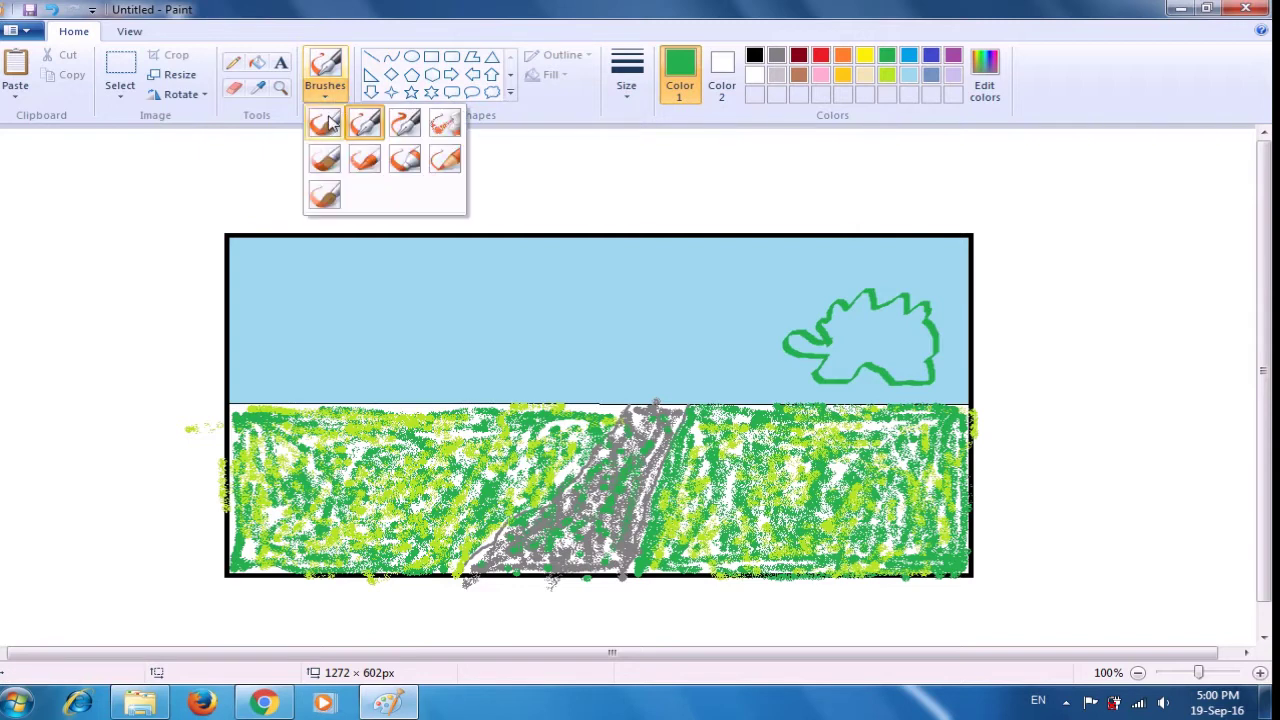
{"action": "left_click", "coordinate": [404, 132]}
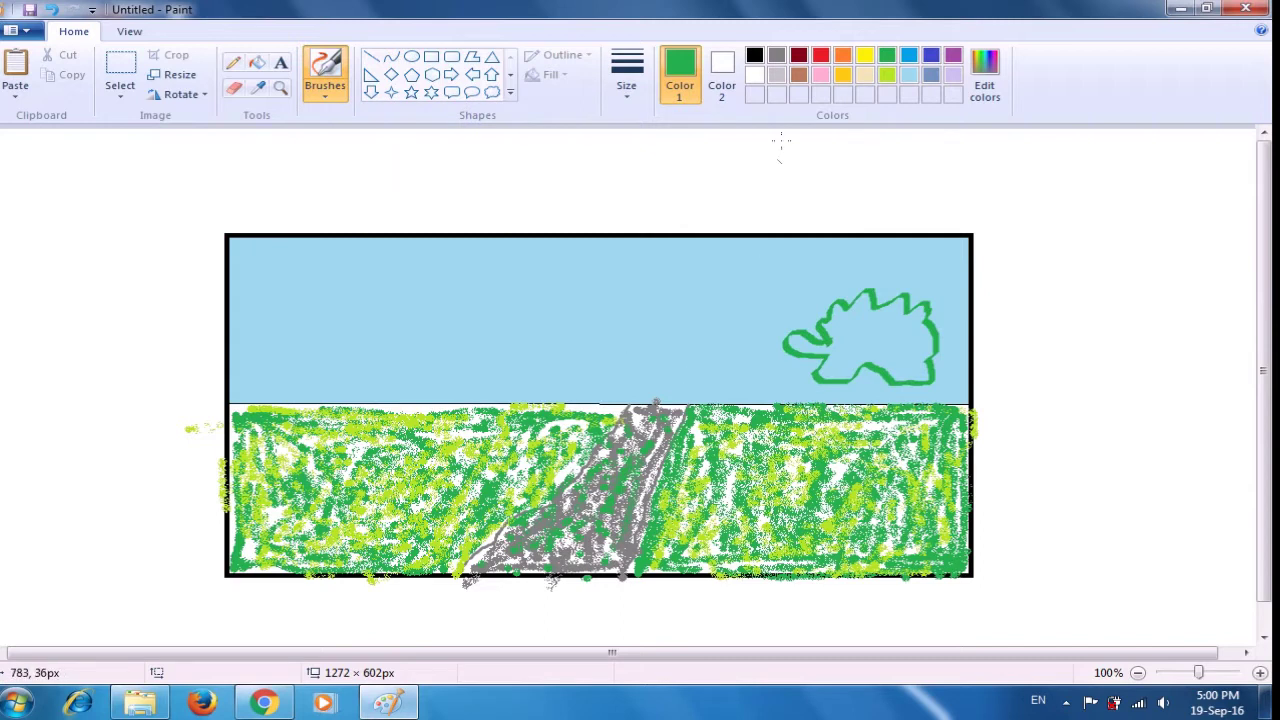
{"action": "left_click", "coordinate": [800, 77]}
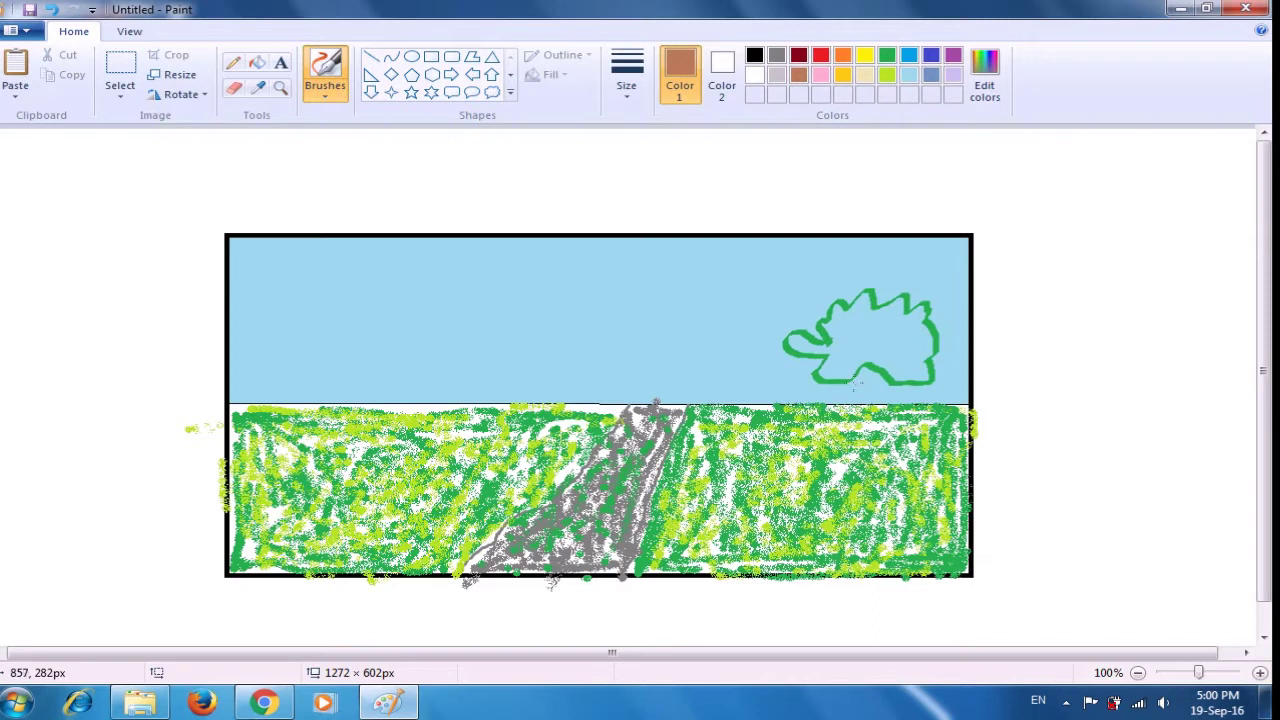
{"action": "mouse_move", "coordinate": [848, 380]}
{"action": "left_mouse_down"}
{"action": "mouse_move", "coordinate": [857, 467]}
{"action": "mouse_move", "coordinate": [849, 524]}
{"action": "mouse_move", "coordinate": [831, 530]}
{"action": "mouse_move", "coordinate": [865, 523]}
{"action": "left_mouse_up"}
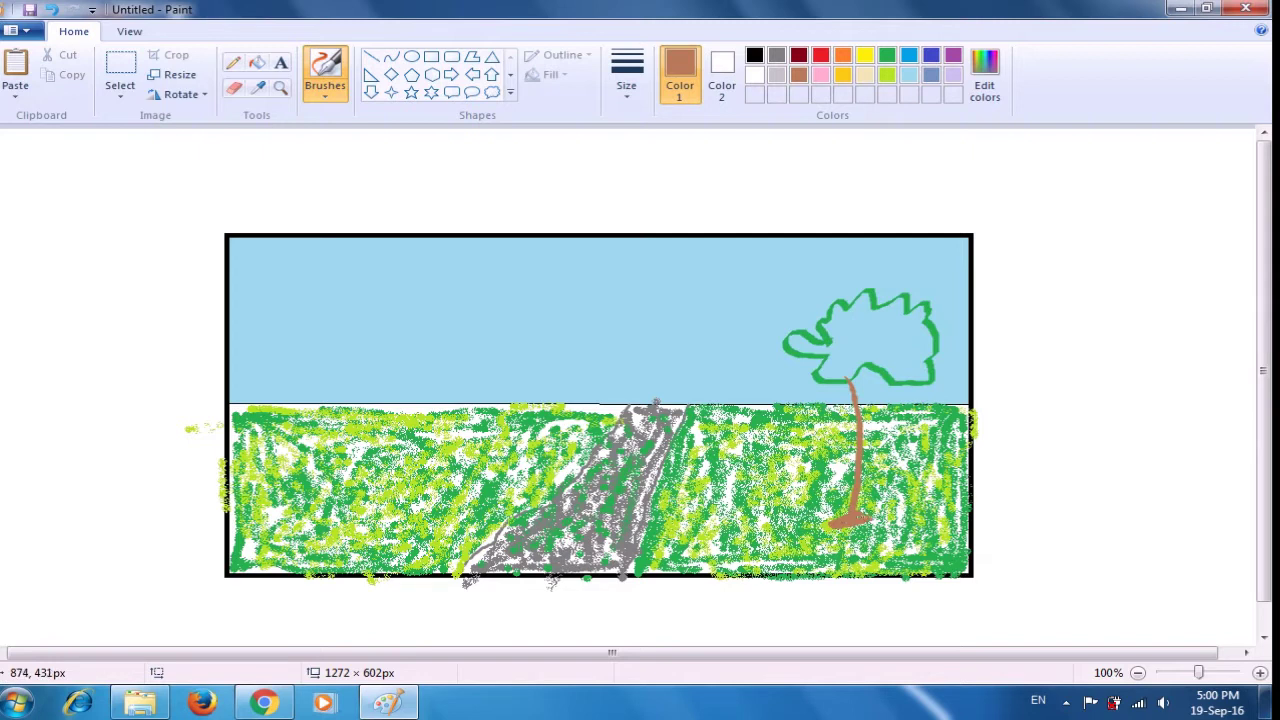
{"action": "mouse_move", "coordinate": [870, 484]}
{"action": "left_mouse_down"}
{"action": "mouse_move", "coordinate": [904, 528]}
{"action": "mouse_move", "coordinate": [886, 536]}
{"action": "mouse_move", "coordinate": [868, 510]}
{"action": "mouse_move", "coordinate": [892, 530]}
{"action": "left_mouse_up"}
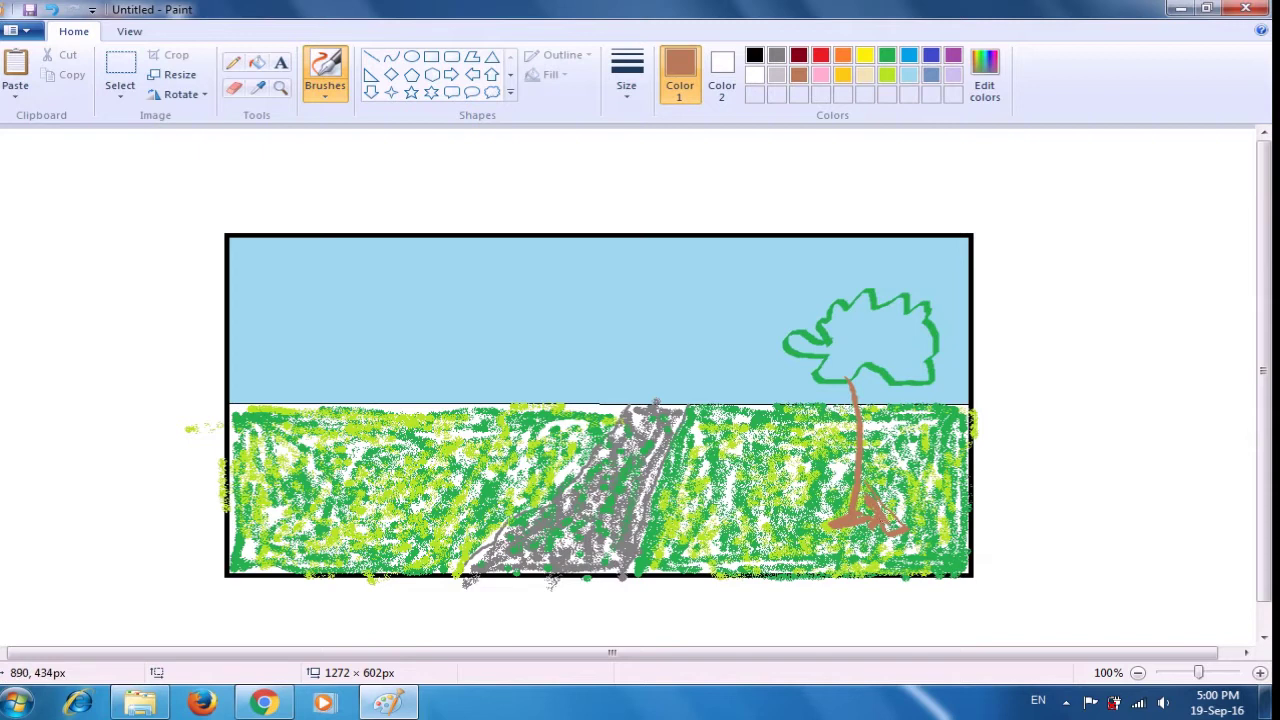
{"action": "left_click", "coordinate": [912, 386]}
{"action": "mouse_move", "coordinate": [912, 386]}
{"action": "left_mouse_down"}
{"action": "mouse_move", "coordinate": [910, 475]}
{"action": "mouse_move", "coordinate": [950, 534]}
{"action": "mouse_move", "coordinate": [937, 540]}
{"action": "left_mouse_up"}
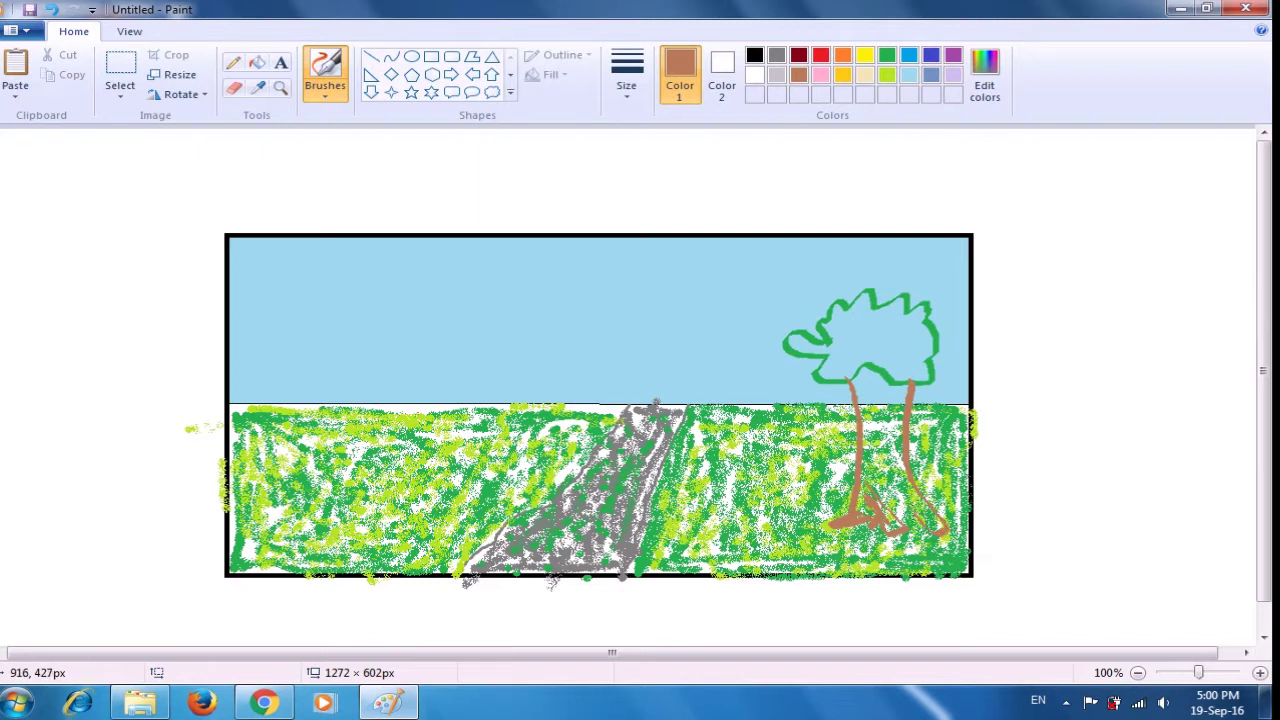
{"action": "mouse_move", "coordinate": [950, 574]}
{"action": "left_mouse_down"}
{"action": "mouse_move", "coordinate": [935, 534]}
{"action": "mouse_move", "coordinate": [904, 535]}
{"action": "left_mouse_up"}
{"action": "key", "text": "ctrl+z"}
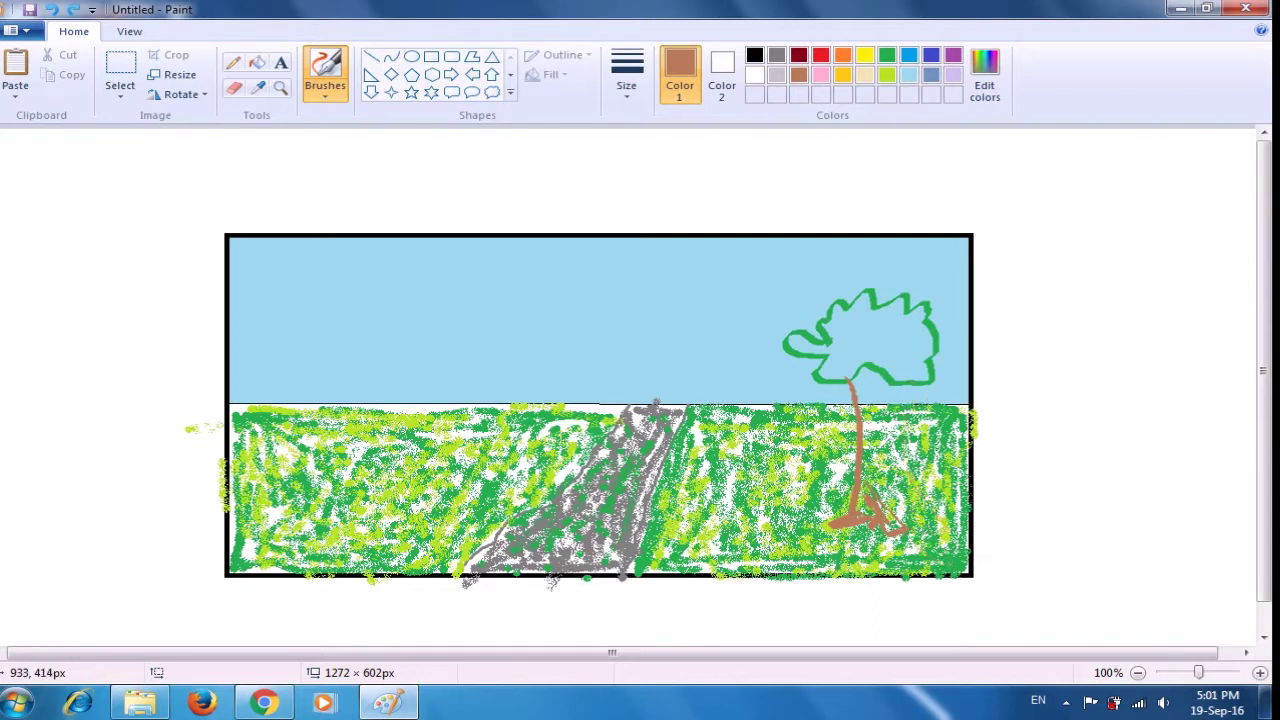
- Draw the trunk's right edge in brown from the treetop down to a filled root end on the grass
{"action": "mouse_move", "coordinate": [908, 378]}
{"action": "left_mouse_down"}
{"action": "mouse_move", "coordinate": [900, 494]}
{"action": "mouse_move", "coordinate": [945, 516]}
{"action": "mouse_move", "coordinate": [944, 532]}
{"action": "left_mouse_up"}
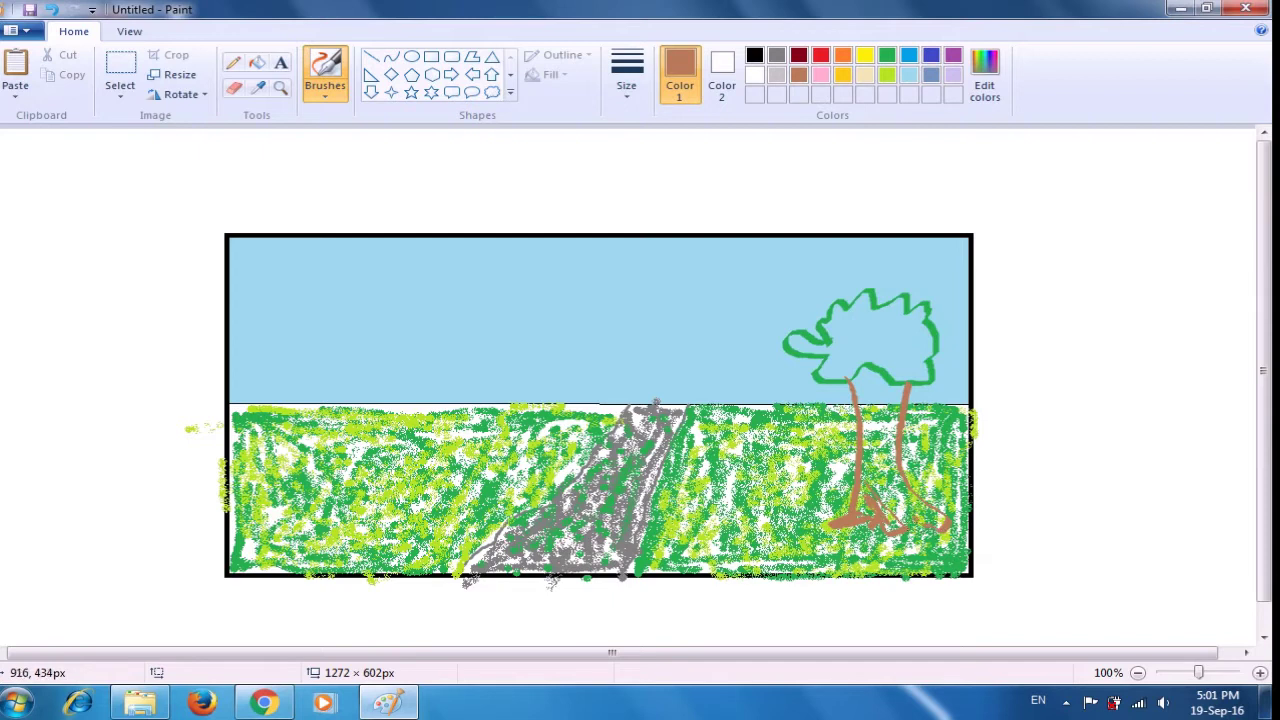
{"action": "left_click_drag", "start_coordinate": [940, 515], "coordinate": [944, 536]}
- Colour the inside of the trunk light yellow and airbrush its roots dark red
{"action": "left_click", "coordinate": [865, 75]}
{"action": "left_click_drag", "start_coordinate": [882, 405], "coordinate": [886, 440]}
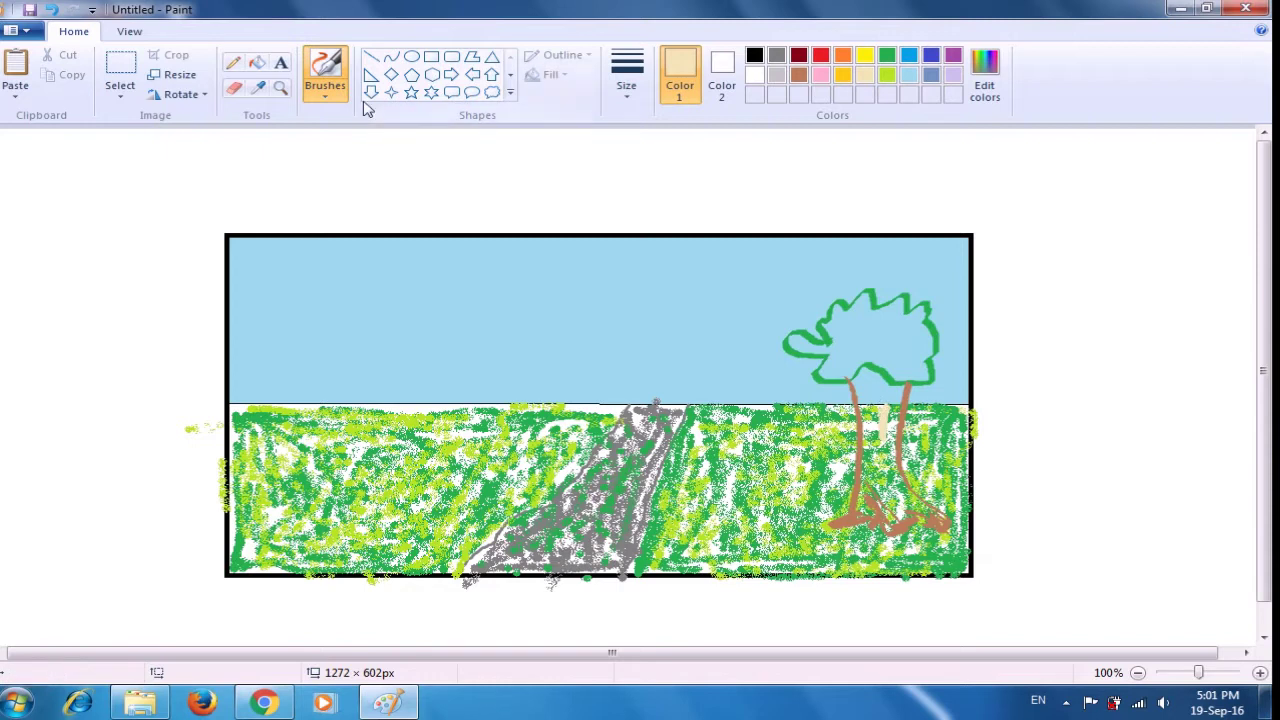
{"action": "left_click", "coordinate": [325, 93]}
{"action": "left_click", "coordinate": [445, 125]}
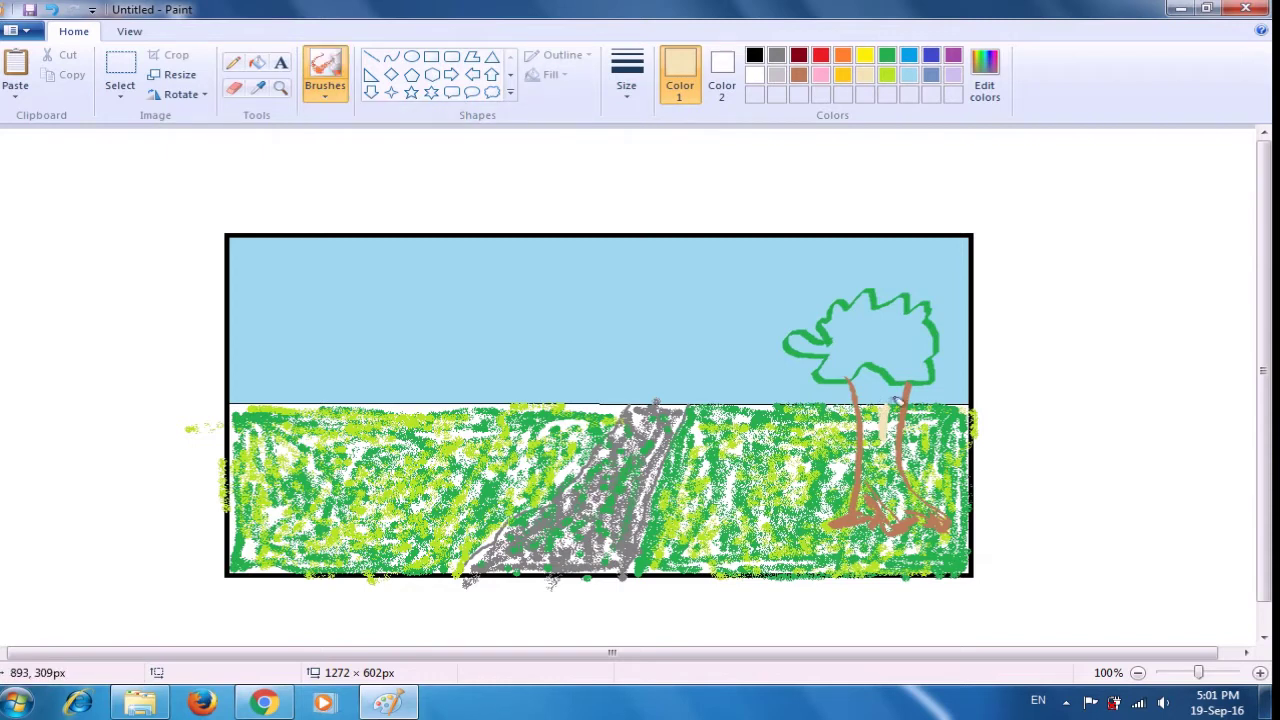
{"action": "mouse_move", "coordinate": [878, 472]}
{"action": "left_mouse_down"}
{"action": "mouse_move", "coordinate": [916, 513]}
{"action": "mouse_move", "coordinate": [900, 509]}
{"action": "mouse_move", "coordinate": [884, 417]}
{"action": "mouse_move", "coordinate": [881, 508]}
{"action": "mouse_move", "coordinate": [888, 465]}
{"action": "mouse_move", "coordinate": [871, 383]}
{"action": "mouse_move", "coordinate": [908, 393]}
{"action": "mouse_move", "coordinate": [877, 378]}
{"action": "mouse_move", "coordinate": [899, 435]}
{"action": "left_mouse_up"}
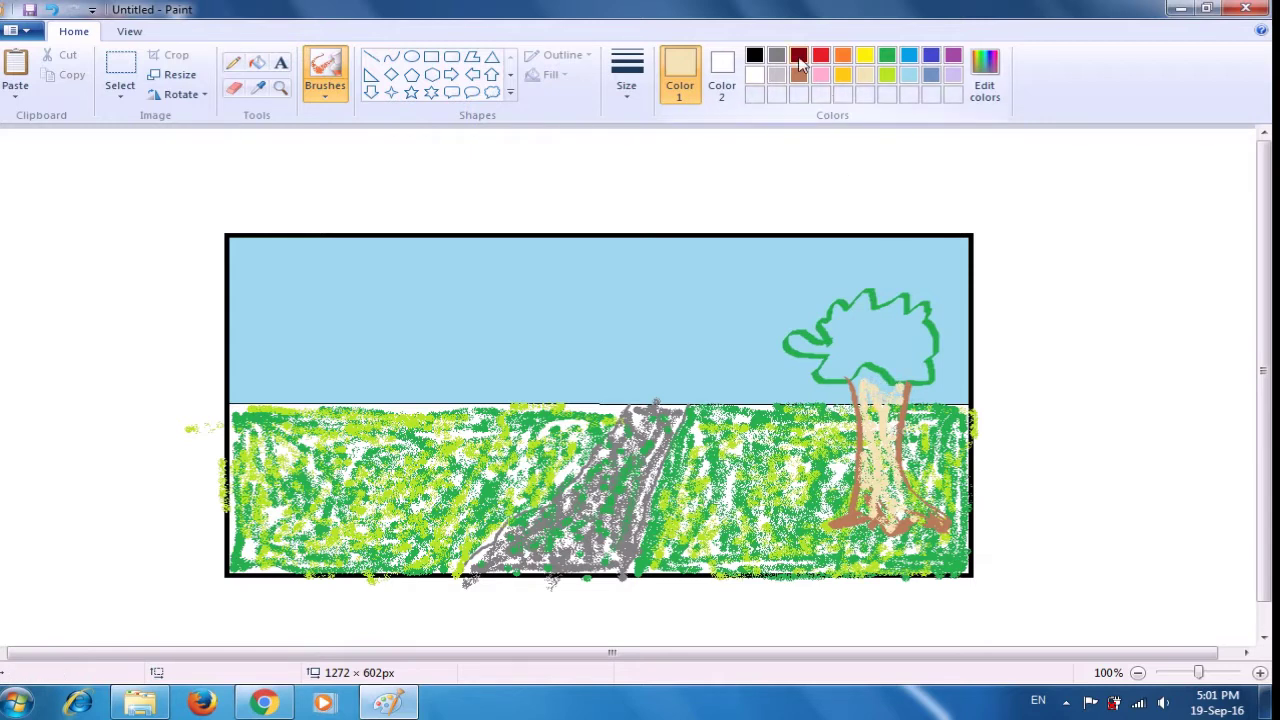
{"action": "left_click", "coordinate": [799, 62]}
{"action": "mouse_move", "coordinate": [874, 504]}
{"action": "left_mouse_down"}
{"action": "mouse_move", "coordinate": [845, 523]}
{"action": "mouse_move", "coordinate": [945, 518]}
{"action": "mouse_move", "coordinate": [882, 505]}
{"action": "mouse_move", "coordinate": [917, 515]}
{"action": "mouse_move", "coordinate": [895, 519]}
{"action": "left_mouse_up"}
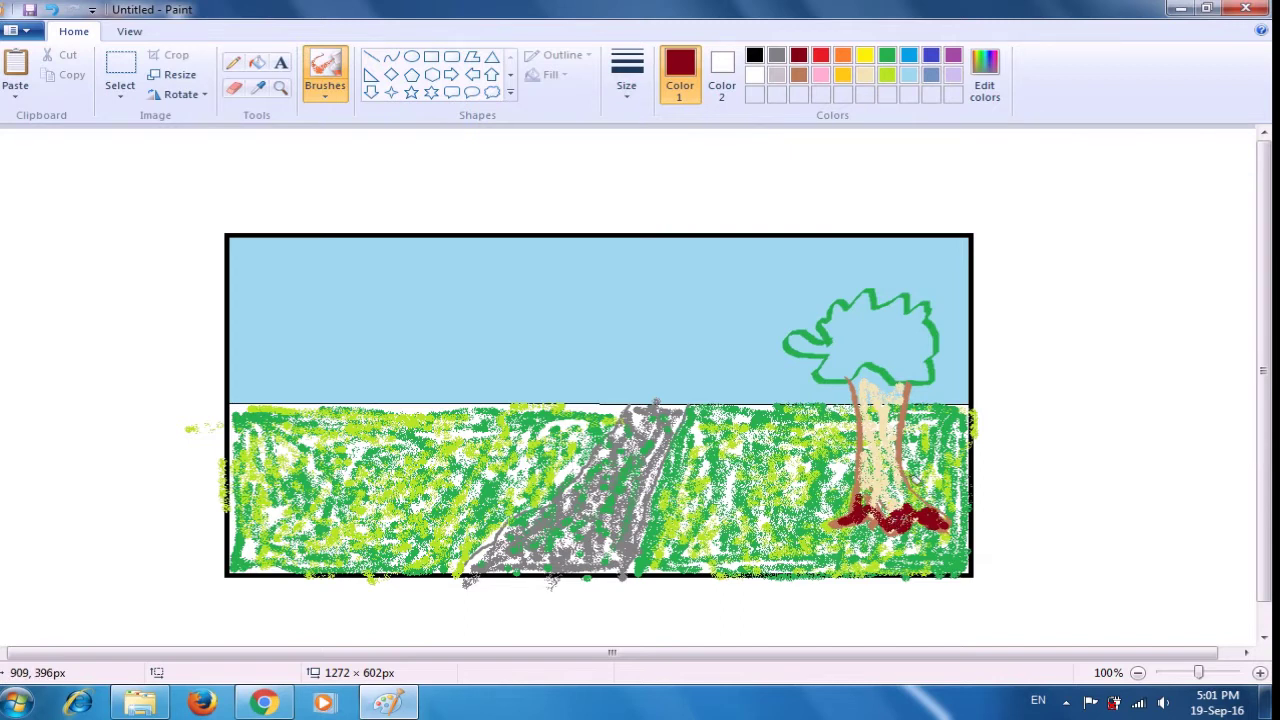
- Airbrush the inside of the treetop with lime strokes and green strokes over them
{"action": "left_click", "coordinate": [887, 75]}
{"action": "mouse_move", "coordinate": [880, 331]}
{"action": "left_mouse_down"}
{"action": "mouse_move", "coordinate": [830, 351]}
{"action": "mouse_move", "coordinate": [848, 363]}
{"action": "mouse_move", "coordinate": [865, 304]}
{"action": "mouse_move", "coordinate": [852, 327]}
{"action": "mouse_move", "coordinate": [801, 335]}
{"action": "mouse_move", "coordinate": [827, 343]}
{"action": "mouse_move", "coordinate": [874, 299]}
{"action": "mouse_move", "coordinate": [901, 325]}
{"action": "mouse_move", "coordinate": [896, 311]}
{"action": "mouse_move", "coordinate": [909, 327]}
{"action": "mouse_move", "coordinate": [913, 311]}
{"action": "mouse_move", "coordinate": [914, 360]}
{"action": "mouse_move", "coordinate": [895, 347]}
{"action": "mouse_move", "coordinate": [925, 331]}
{"action": "left_mouse_up"}
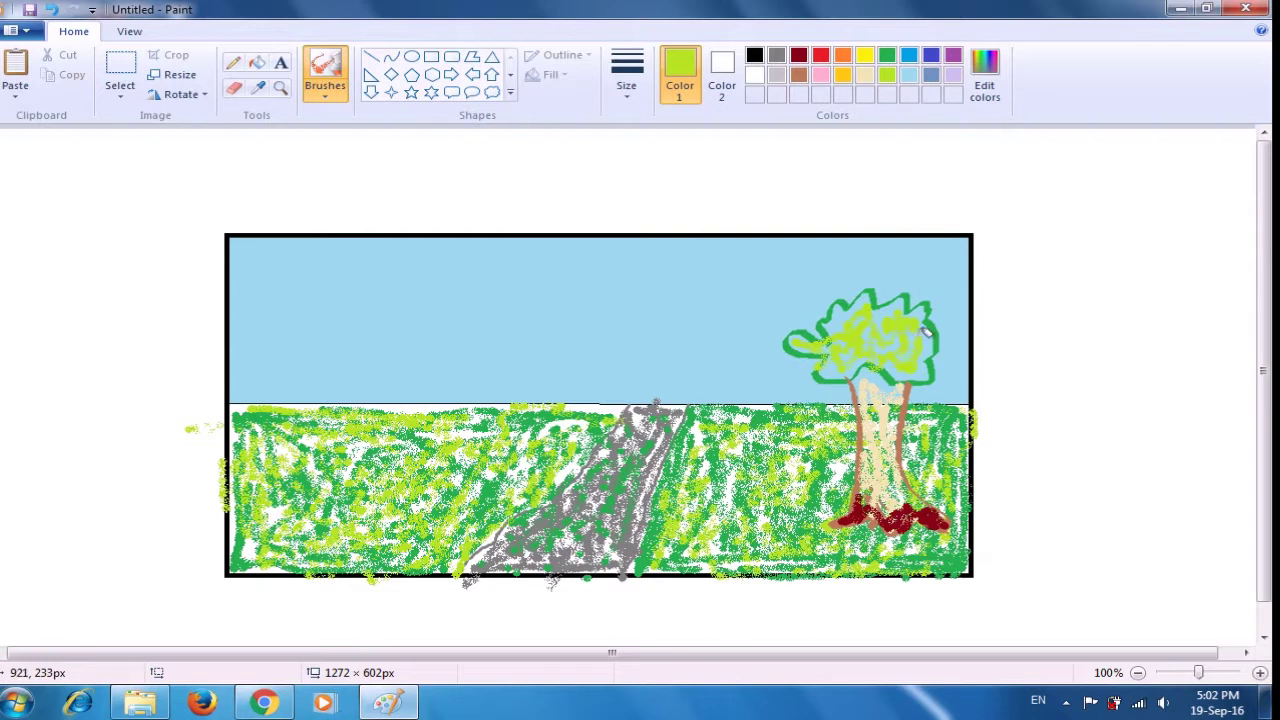
{"action": "mouse_move", "coordinate": [838, 355]}
{"action": "left_mouse_down"}
{"action": "mouse_move", "coordinate": [859, 321]}
{"action": "mouse_move", "coordinate": [848, 314]}
{"action": "mouse_move", "coordinate": [836, 338]}
{"action": "mouse_move", "coordinate": [903, 307]}
{"action": "left_mouse_up"}
{"action": "left_click", "coordinate": [887, 55]}
{"action": "mouse_move", "coordinate": [881, 296]}
{"action": "left_mouse_down"}
{"action": "mouse_move", "coordinate": [861, 326]}
{"action": "mouse_move", "coordinate": [880, 333]}
{"action": "mouse_move", "coordinate": [876, 323]}
{"action": "mouse_move", "coordinate": [880, 344]}
{"action": "mouse_move", "coordinate": [925, 343]}
{"action": "mouse_move", "coordinate": [914, 367]}
{"action": "mouse_move", "coordinate": [924, 338]}
{"action": "mouse_move", "coordinate": [854, 363]}
{"action": "mouse_move", "coordinate": [829, 353]}
{"action": "mouse_move", "coordinate": [897, 351]}
{"action": "mouse_move", "coordinate": [864, 305]}
{"action": "mouse_move", "coordinate": [912, 303]}
{"action": "mouse_move", "coordinate": [927, 348]}
{"action": "left_mouse_up"}
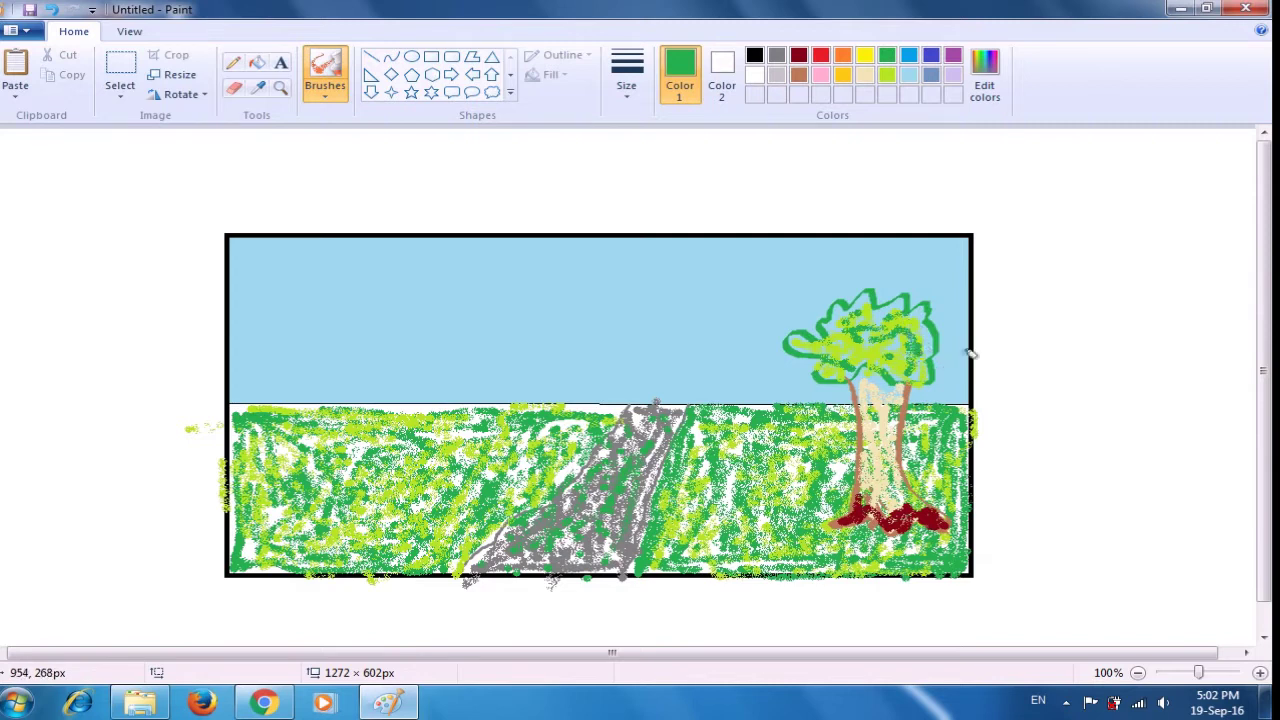
- Draw a small V-shaped indigo flower stem on the grass left of the tree with Calligraphy brush 2
{"action": "left_click", "coordinate": [318, 100]}
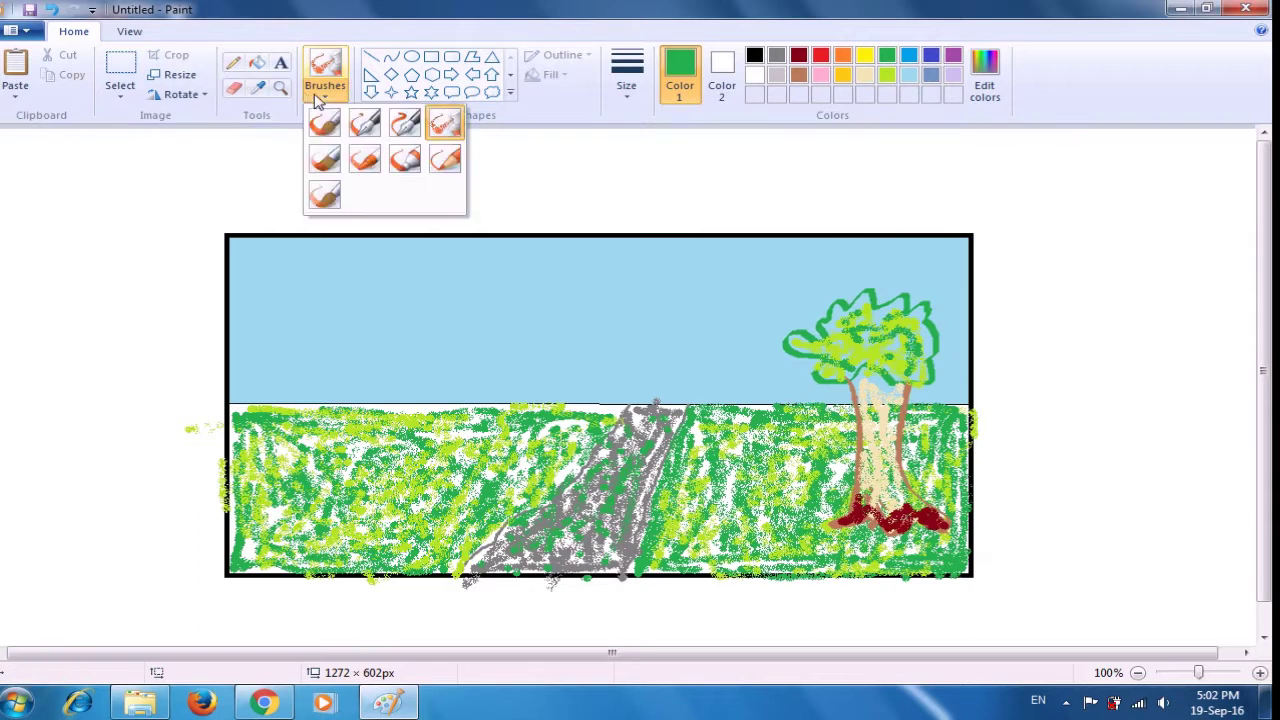
{"action": "left_click", "coordinate": [408, 124]}
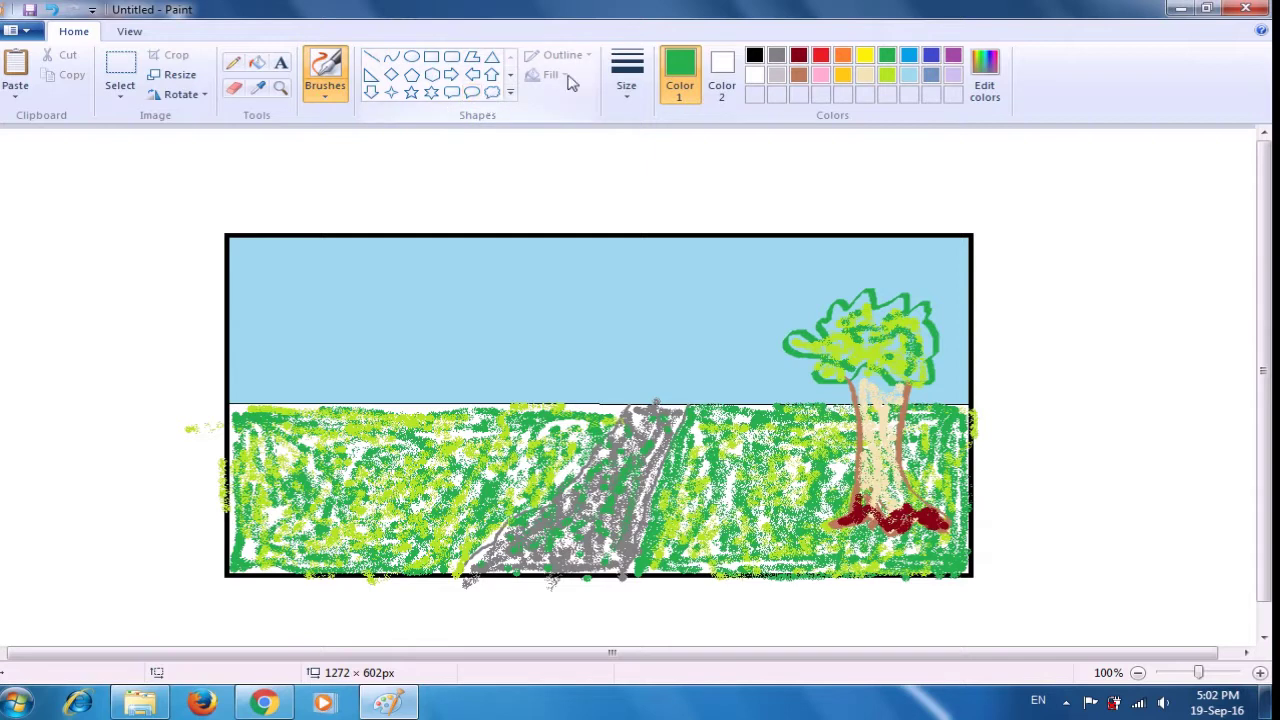
{"action": "left_click", "coordinate": [931, 55]}
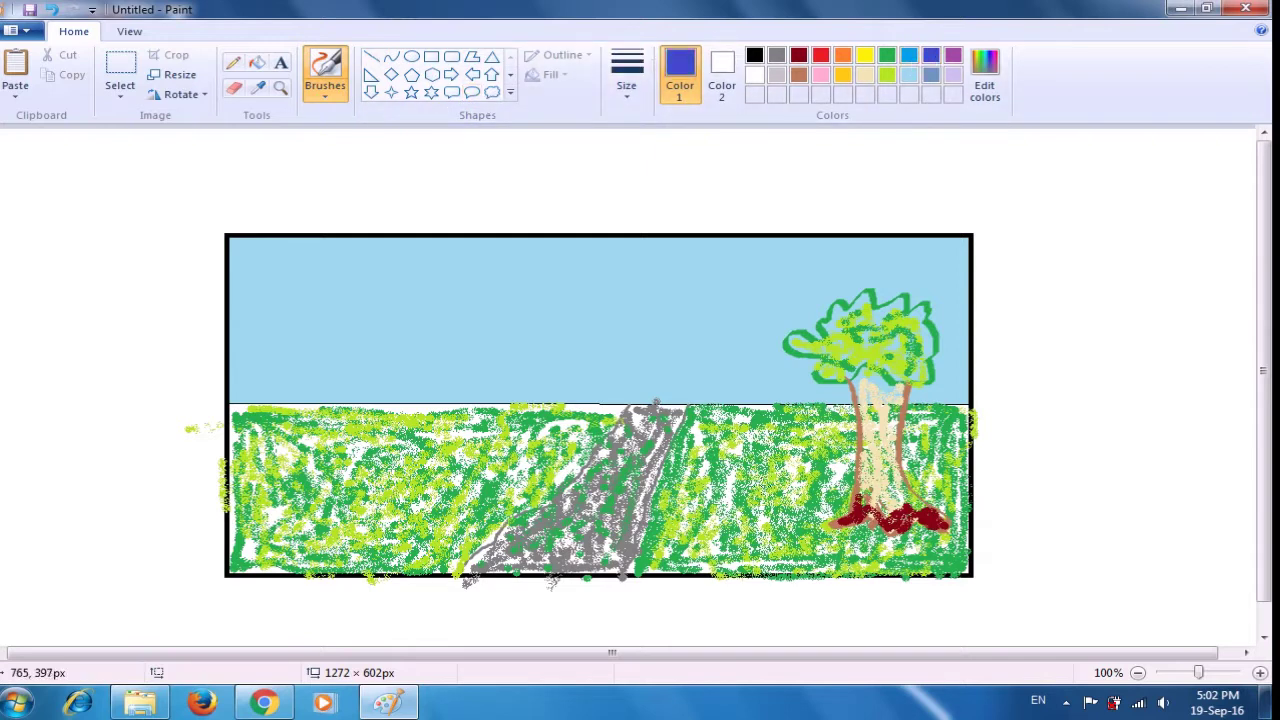
{"action": "mouse_move", "coordinate": [775, 528]}
{"action": "left_mouse_down"}
{"action": "mouse_move", "coordinate": [786, 491]}
{"action": "mouse_move", "coordinate": [772, 521]}
{"action": "mouse_move", "coordinate": [758, 493]}
{"action": "left_mouse_up"}
{"action": "left_click_drag", "start_coordinate": [782, 510], "coordinate": [806, 500]}
- Airbrush purple blossoms over the tips of the indigo stem left of the tree
{"action": "left_click", "coordinate": [318, 90]}
{"action": "left_click", "coordinate": [445, 122]}
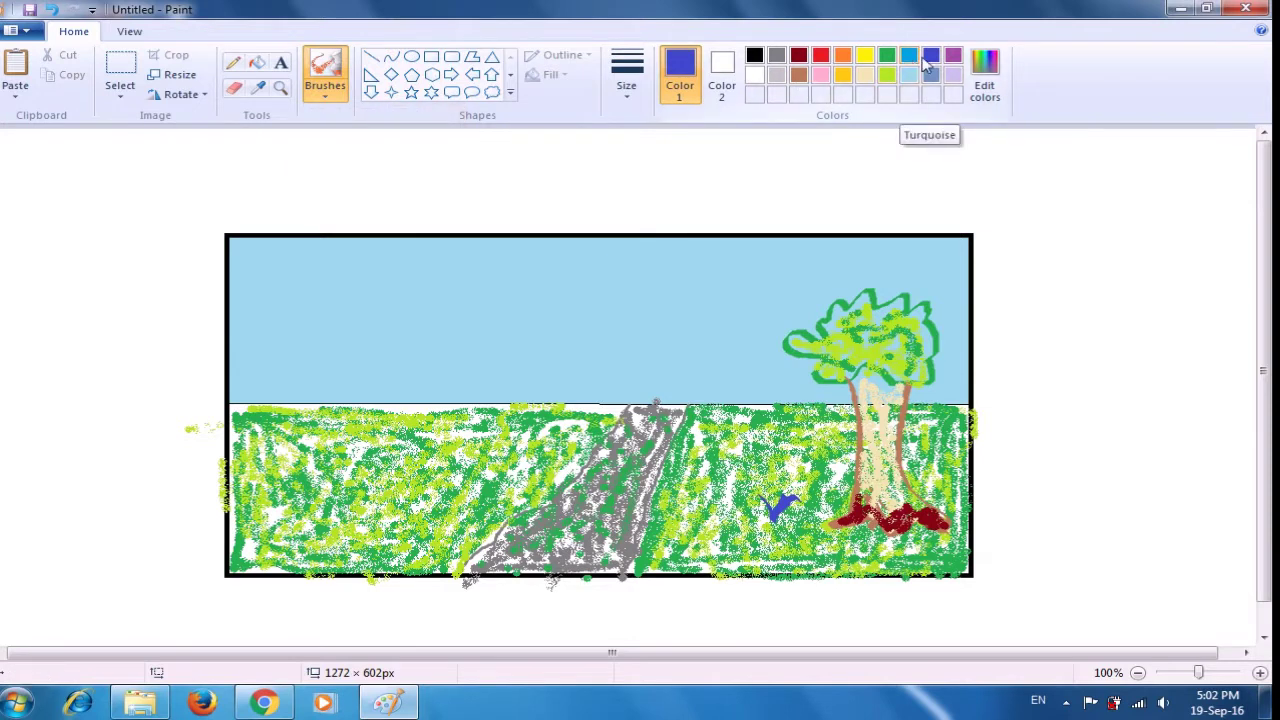
{"action": "left_click", "coordinate": [953, 56]}
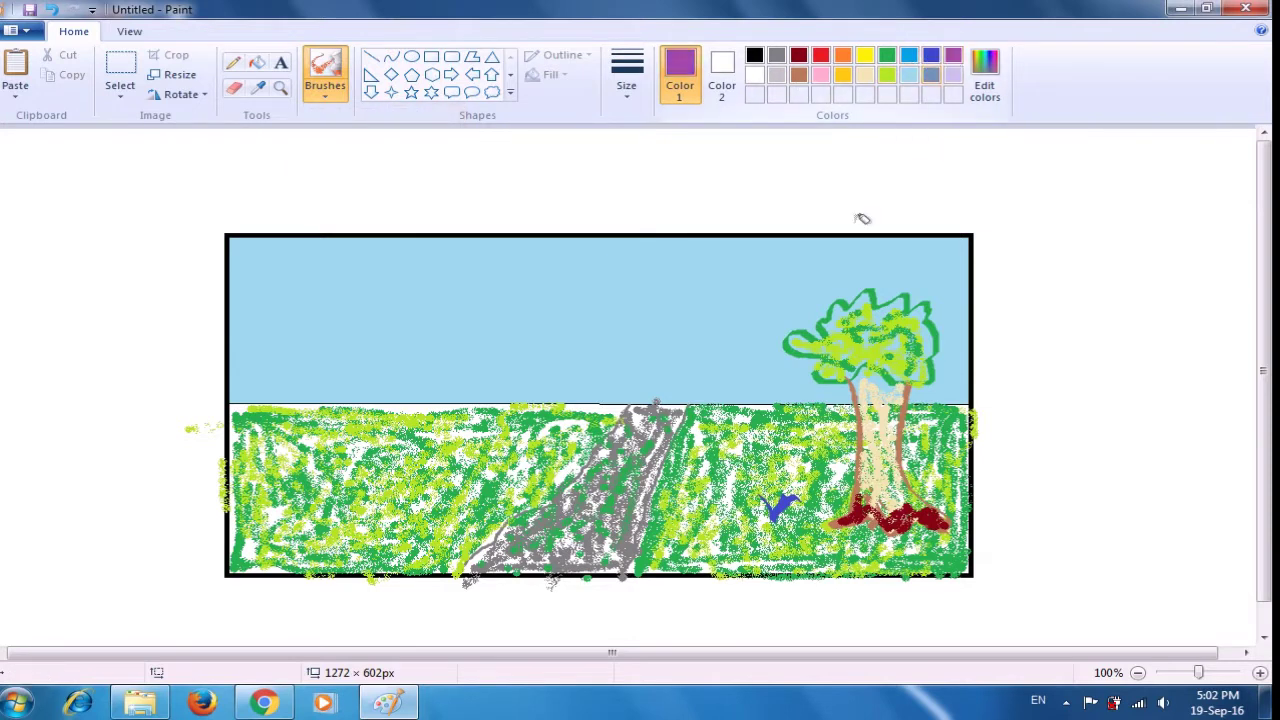
{"action": "mouse_move", "coordinate": [793, 489]}
{"action": "left_mouse_down"}
{"action": "mouse_move", "coordinate": [762, 500]}
{"action": "mouse_move", "coordinate": [779, 481]}
{"action": "mouse_move", "coordinate": [801, 475]}
{"action": "mouse_move", "coordinate": [803, 488]}
{"action": "mouse_move", "coordinate": [803, 475]}
{"action": "mouse_move", "coordinate": [797, 513]}
{"action": "mouse_move", "coordinate": [762, 493]}
{"action": "left_mouse_up"}
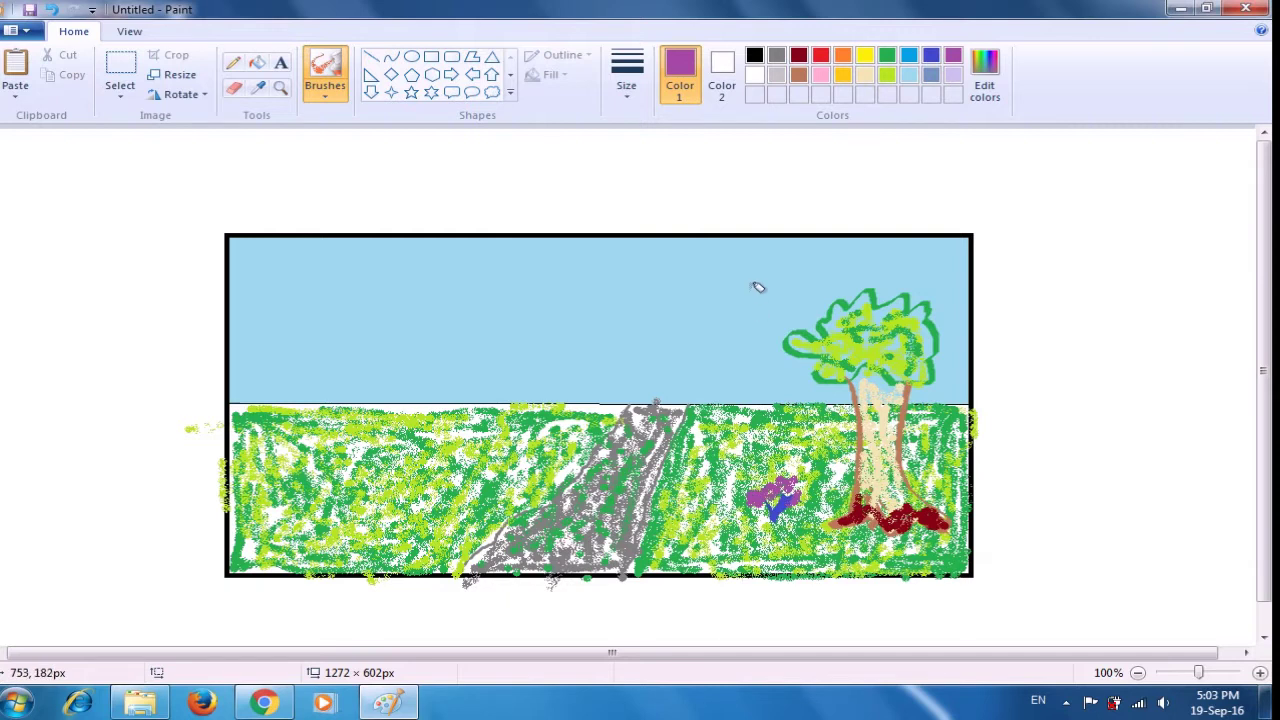
- Draw a second indigo flower stem on the grass below the tree roots with Calligraphy brush 2
{"action": "left_click", "coordinate": [929, 57]}
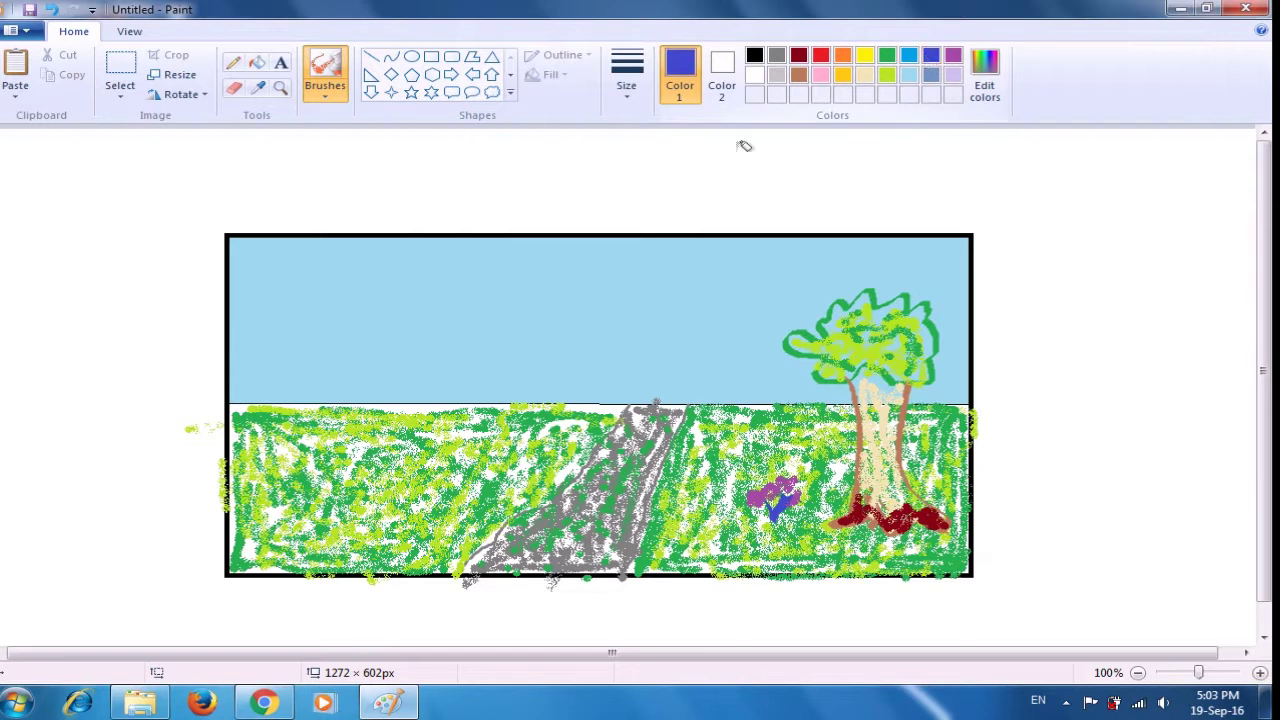
{"action": "left_click", "coordinate": [335, 108]}
{"action": "left_click", "coordinate": [409, 126]}
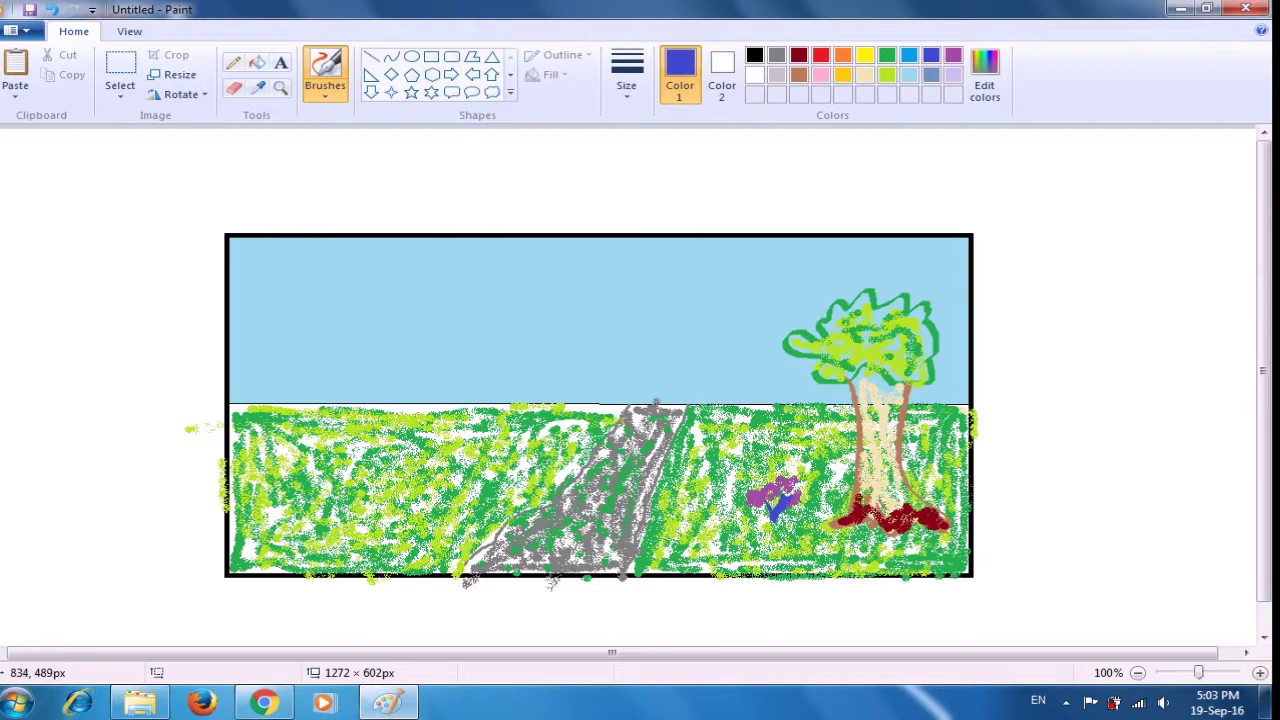
{"action": "mouse_move", "coordinate": [838, 564]}
{"action": "left_mouse_down"}
{"action": "mouse_move", "coordinate": [813, 535]}
{"action": "mouse_move", "coordinate": [844, 560]}
{"action": "mouse_move", "coordinate": [862, 540]}
{"action": "left_mouse_up"}
- Airbrush purple blossoms on the second flower stem below the tree roots
{"action": "left_click", "coordinate": [953, 56]}
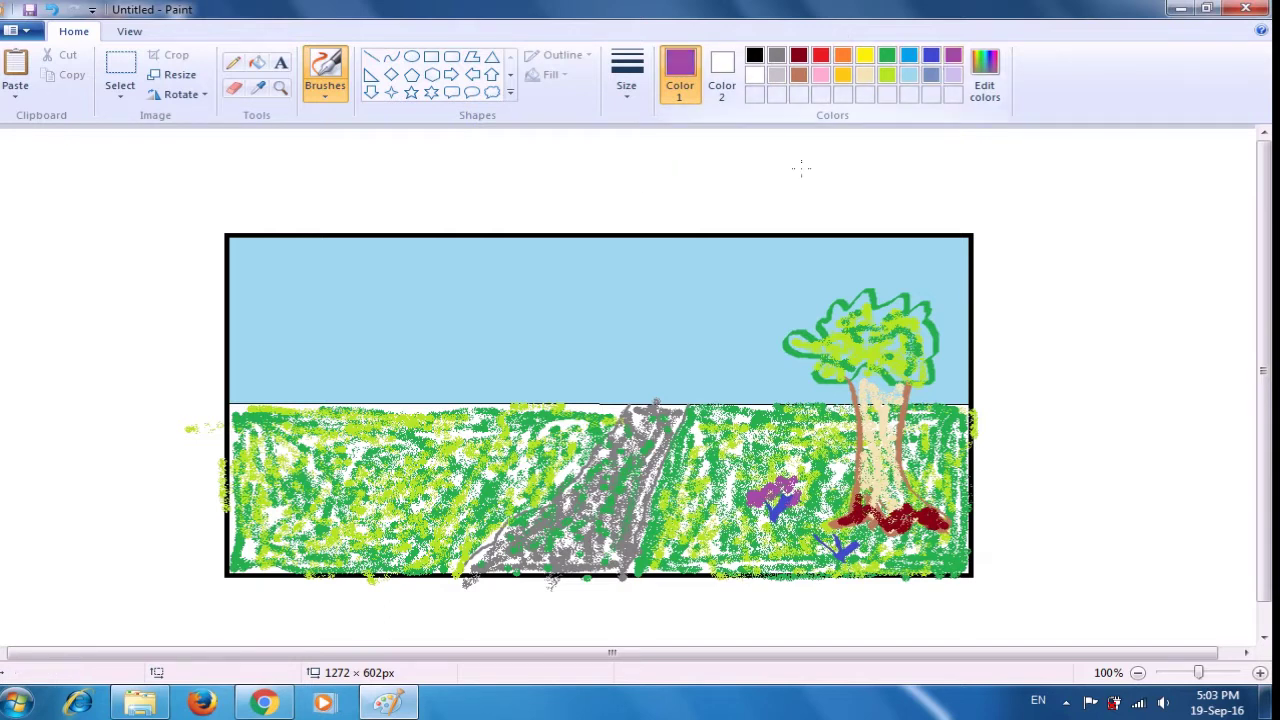
{"action": "left_click", "coordinate": [325, 92]}
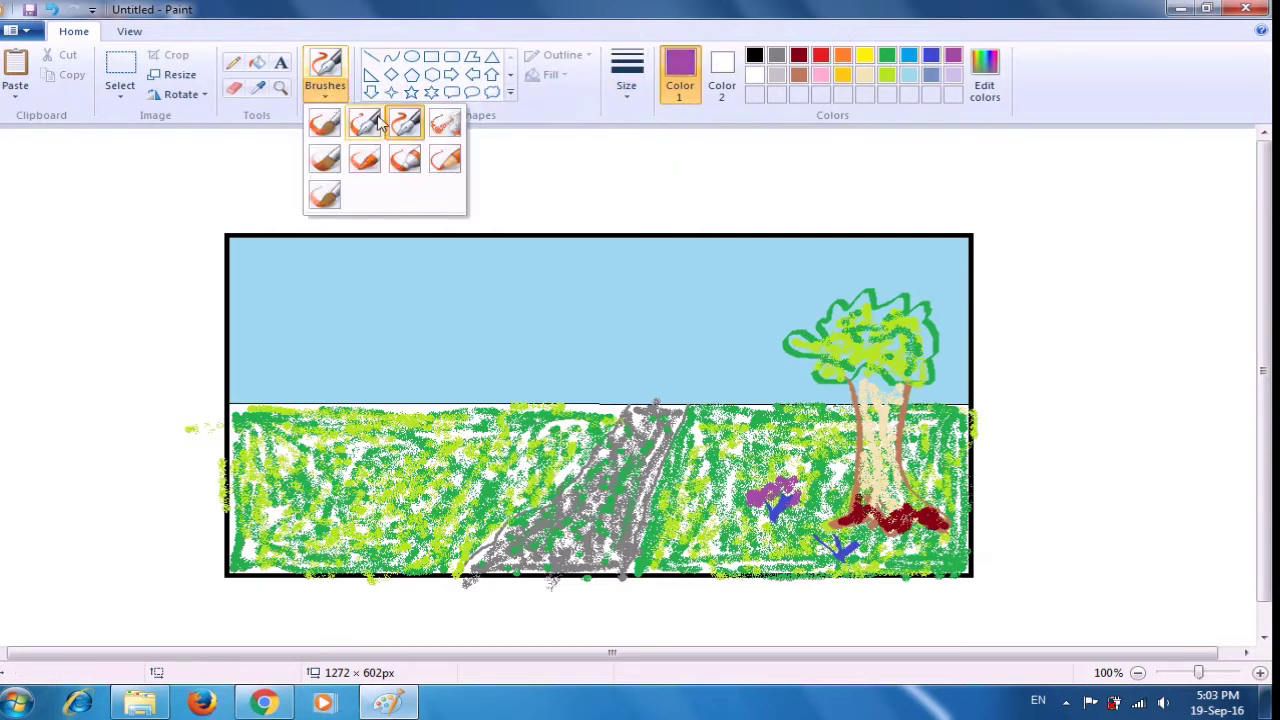
{"action": "left_click", "coordinate": [445, 122]}
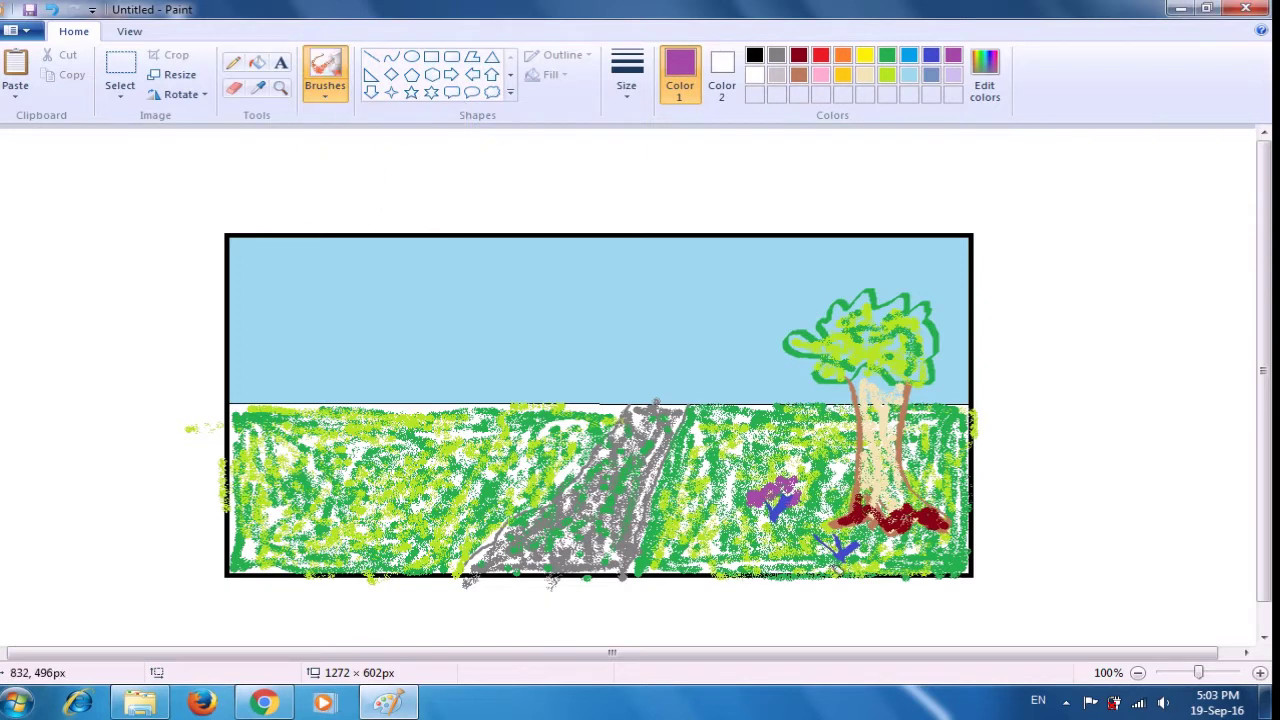
{"action": "mouse_move", "coordinate": [810, 545]}
{"action": "left_mouse_down"}
{"action": "mouse_move", "coordinate": [840, 527]}
{"action": "mouse_move", "coordinate": [860, 546]}
{"action": "left_mouse_up"}
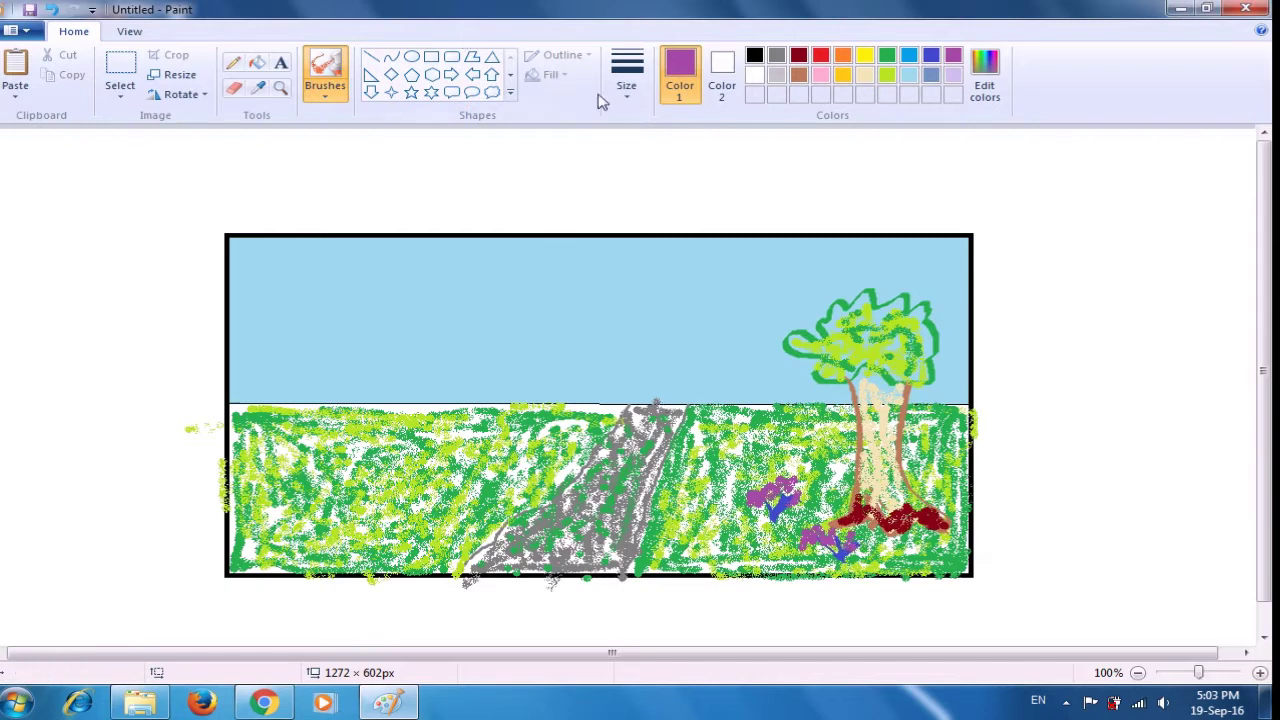
- Airbrush small gold patches at the base of both flowers
{"action": "left_click", "coordinate": [843, 74]}
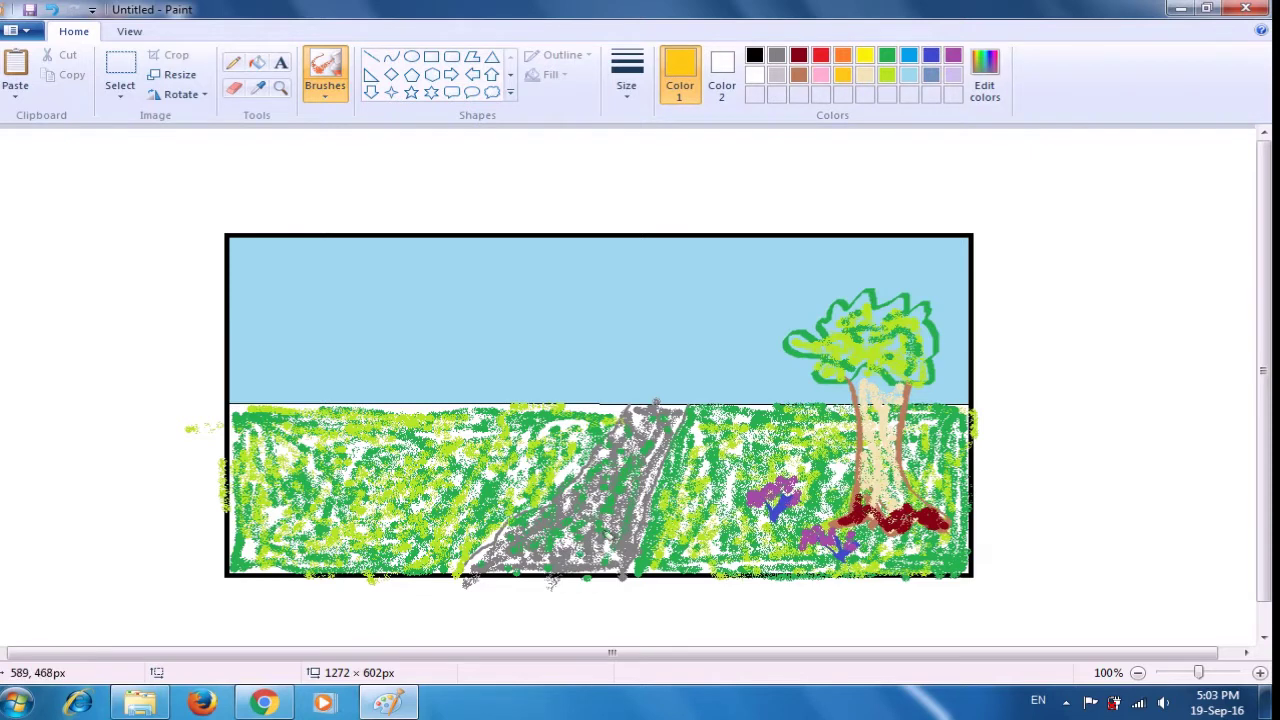
{"action": "left_click_drag", "start_coordinate": [779, 520], "coordinate": [767, 514]}
{"action": "left_click", "coordinate": [820, 566]}
{"action": "mouse_move", "coordinate": [820, 566]}
{"action": "left_mouse_down"}
{"action": "mouse_move", "coordinate": [840, 562]}
{"action": "mouse_move", "coordinate": [809, 556]}
{"action": "left_mouse_up"}
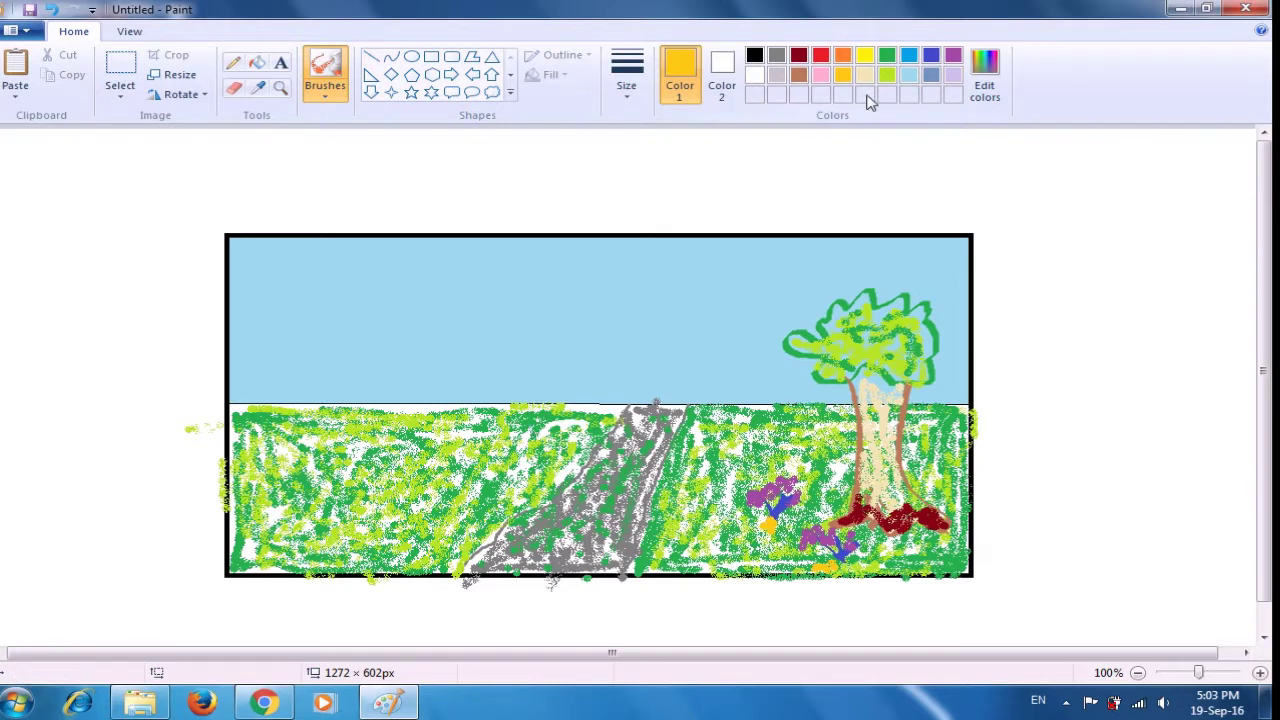
- Draw an indigo branching flower stem in the lower-left corner of the grass with Calligraphy brush 2
{"action": "left_click", "coordinate": [933, 55]}
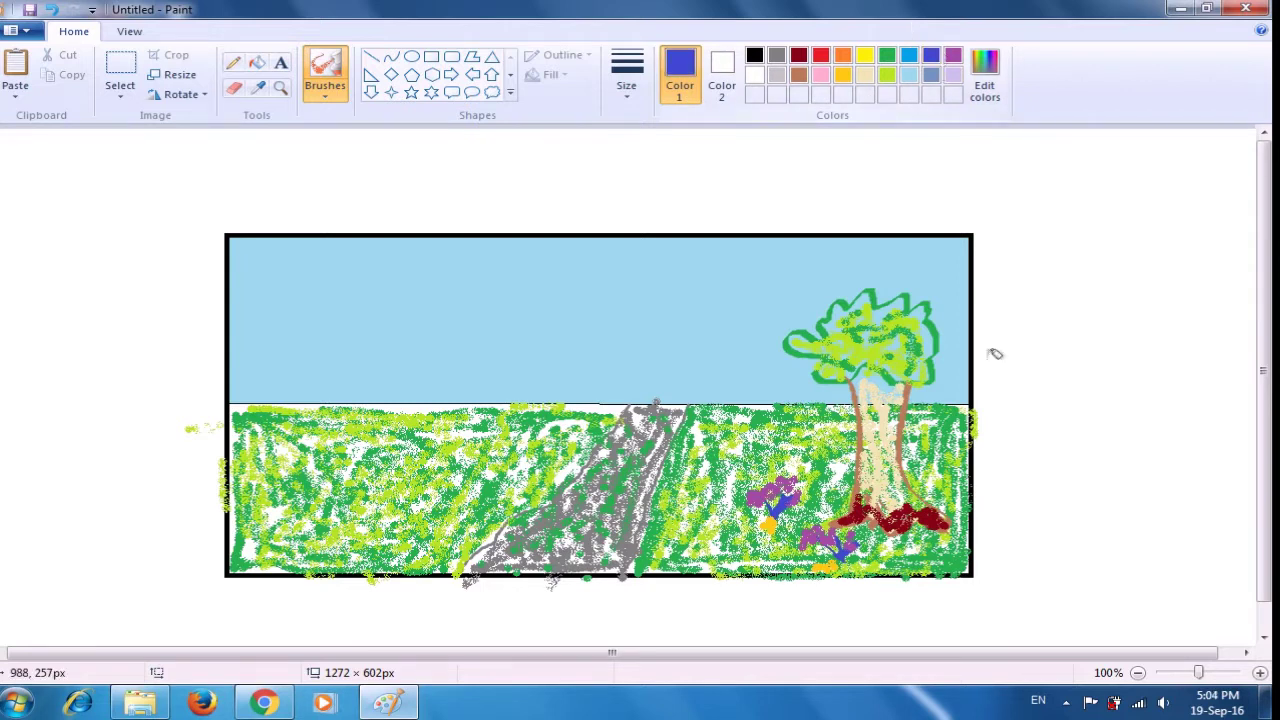
{"action": "left_click", "coordinate": [327, 94]}
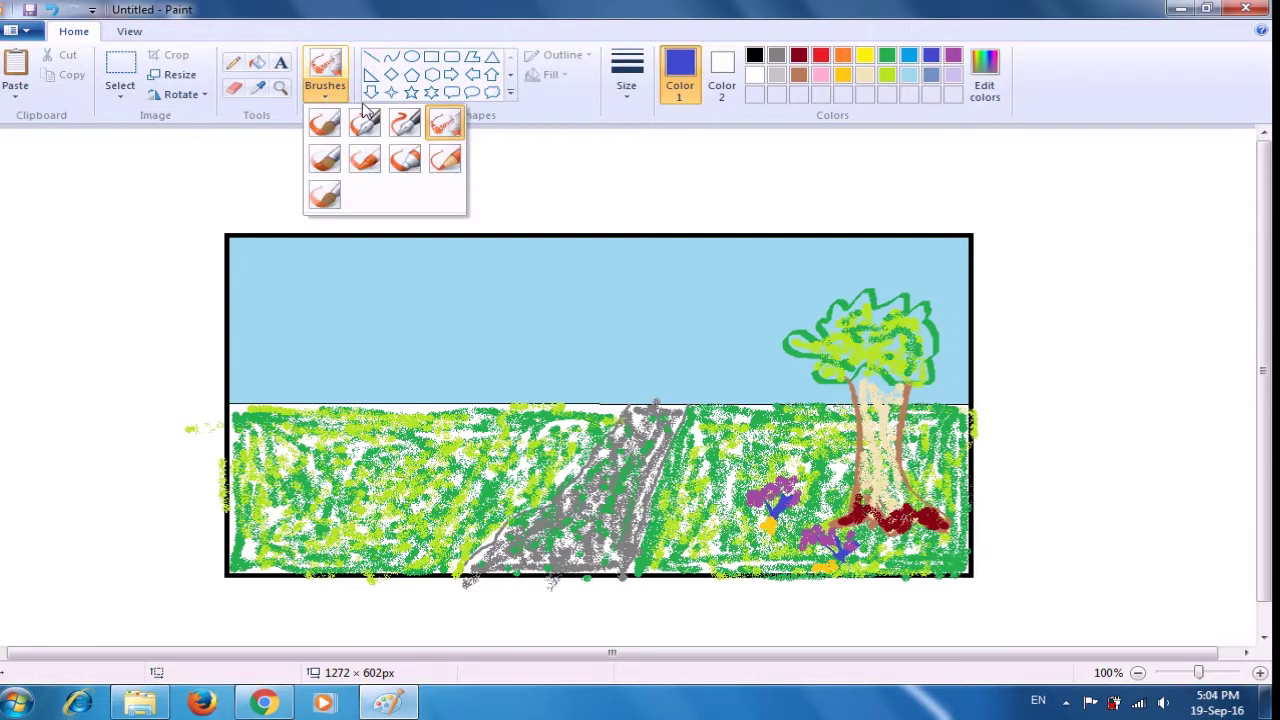
{"action": "left_click", "coordinate": [405, 122]}
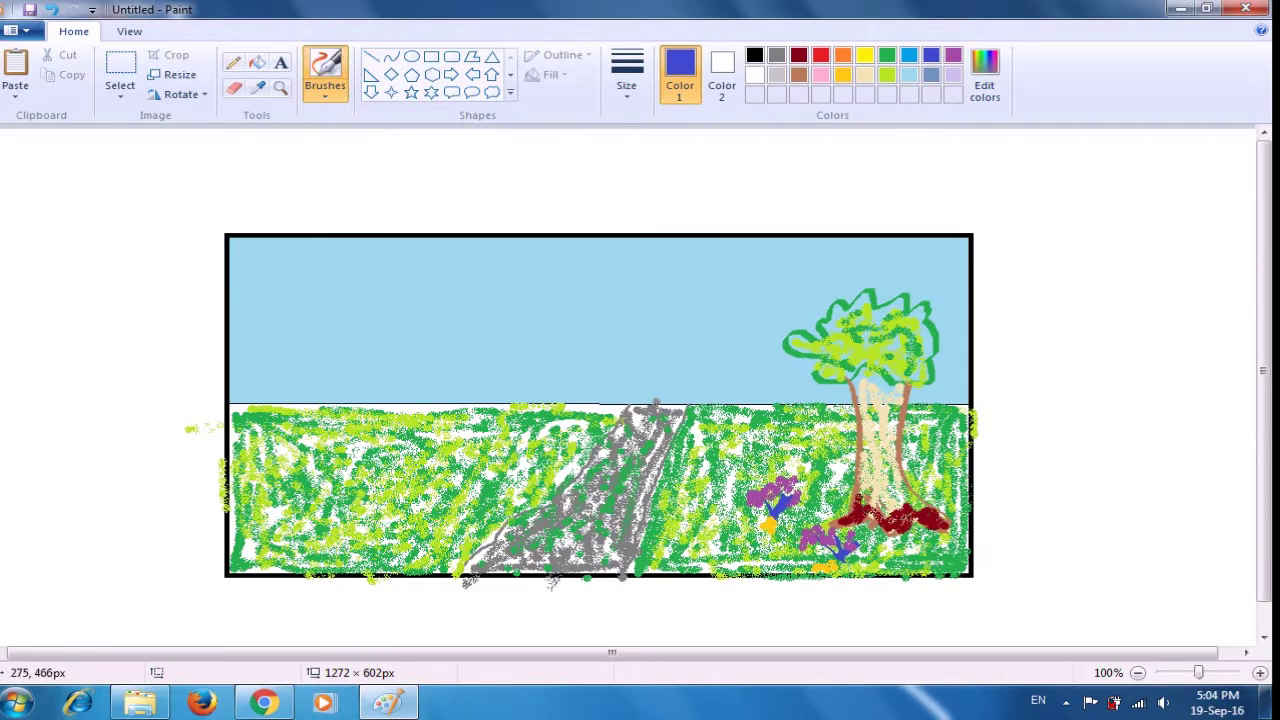
{"action": "left_click_drag", "start_coordinate": [268, 545], "coordinate": [262, 511]}
{"action": "mouse_move", "coordinate": [266, 546]}
{"action": "left_mouse_down"}
{"action": "mouse_move", "coordinate": [288, 519]}
{"action": "mouse_move", "coordinate": [273, 547]}
{"action": "mouse_move", "coordinate": [318, 512]}
{"action": "left_mouse_up"}
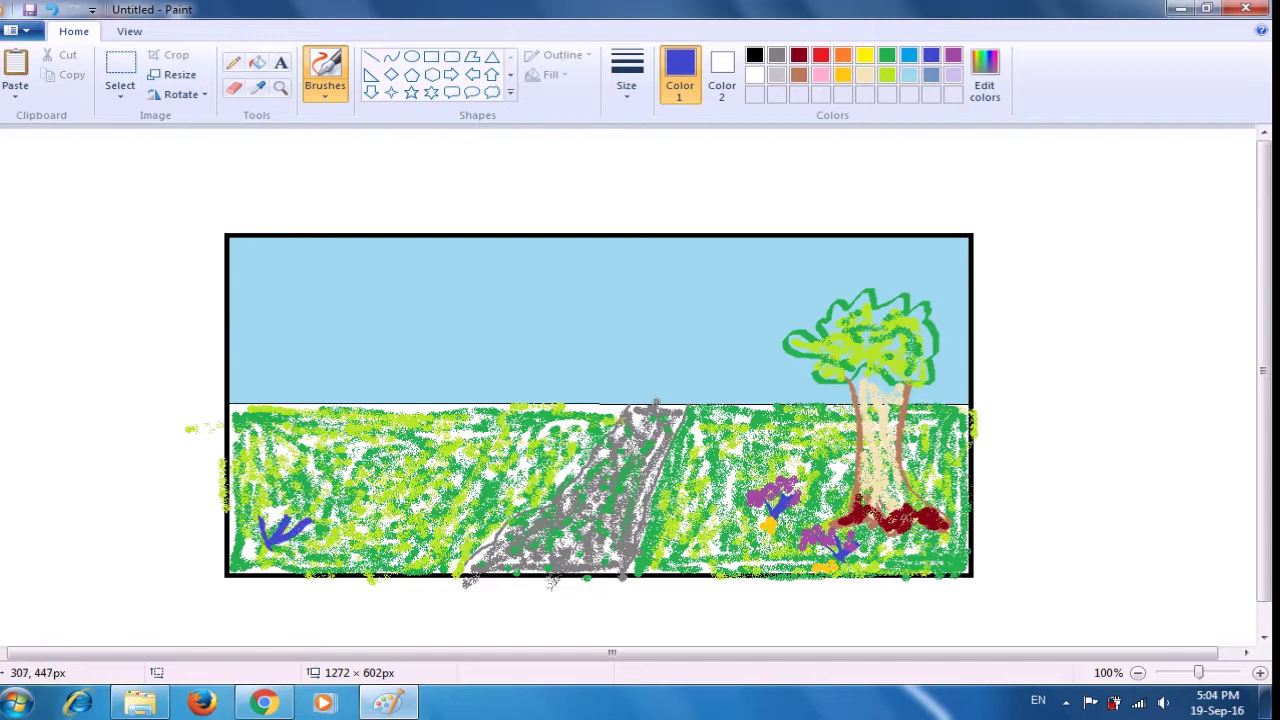
- Airbrush purple blossoms over the tips of the lower-left stem and a small yellow patch at its base
{"action": "left_click", "coordinate": [325, 90]}
{"action": "left_click", "coordinate": [410, 122]}
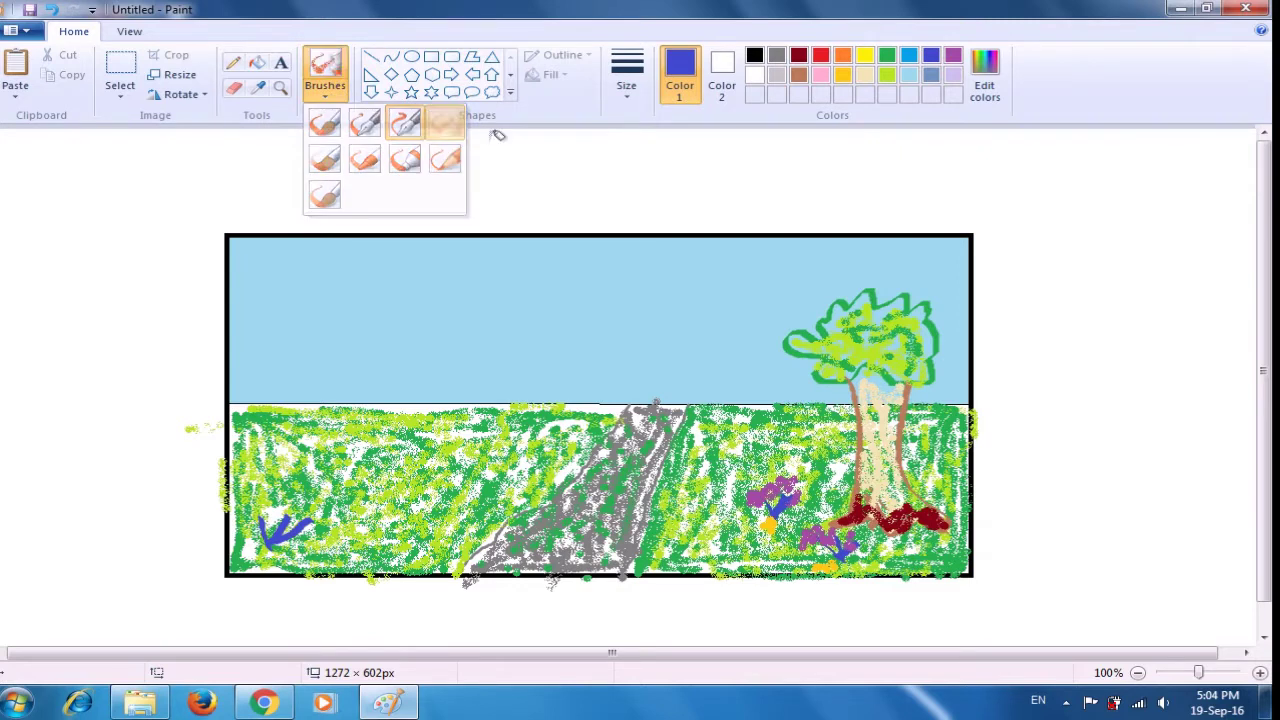
{"action": "left_click", "coordinate": [953, 57]}
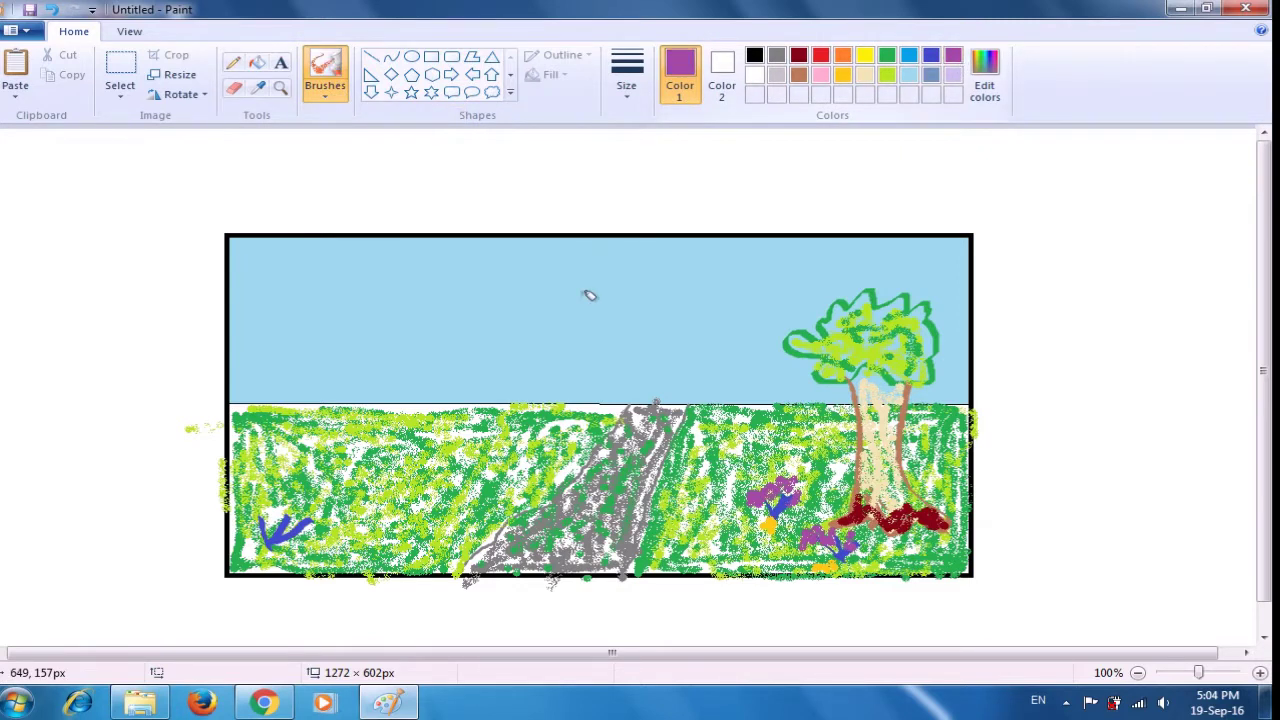
{"action": "mouse_move", "coordinate": [252, 518]}
{"action": "left_mouse_down"}
{"action": "mouse_move", "coordinate": [279, 508]}
{"action": "mouse_move", "coordinate": [337, 519]}
{"action": "left_mouse_up"}
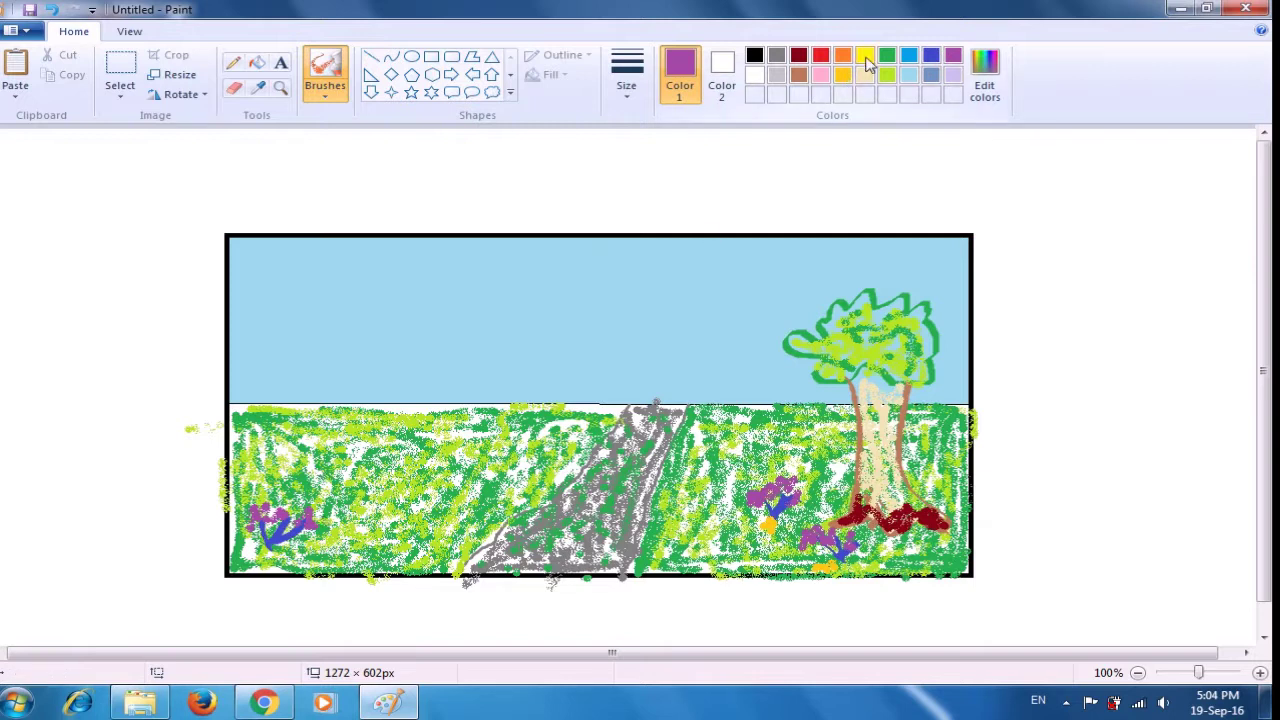
{"action": "left_click", "coordinate": [865, 55]}
{"action": "mouse_move", "coordinate": [297, 545]}
{"action": "left_mouse_down"}
{"action": "mouse_move", "coordinate": [257, 544]}
{"action": "mouse_move", "coordinate": [291, 536]}
{"action": "left_mouse_up"}
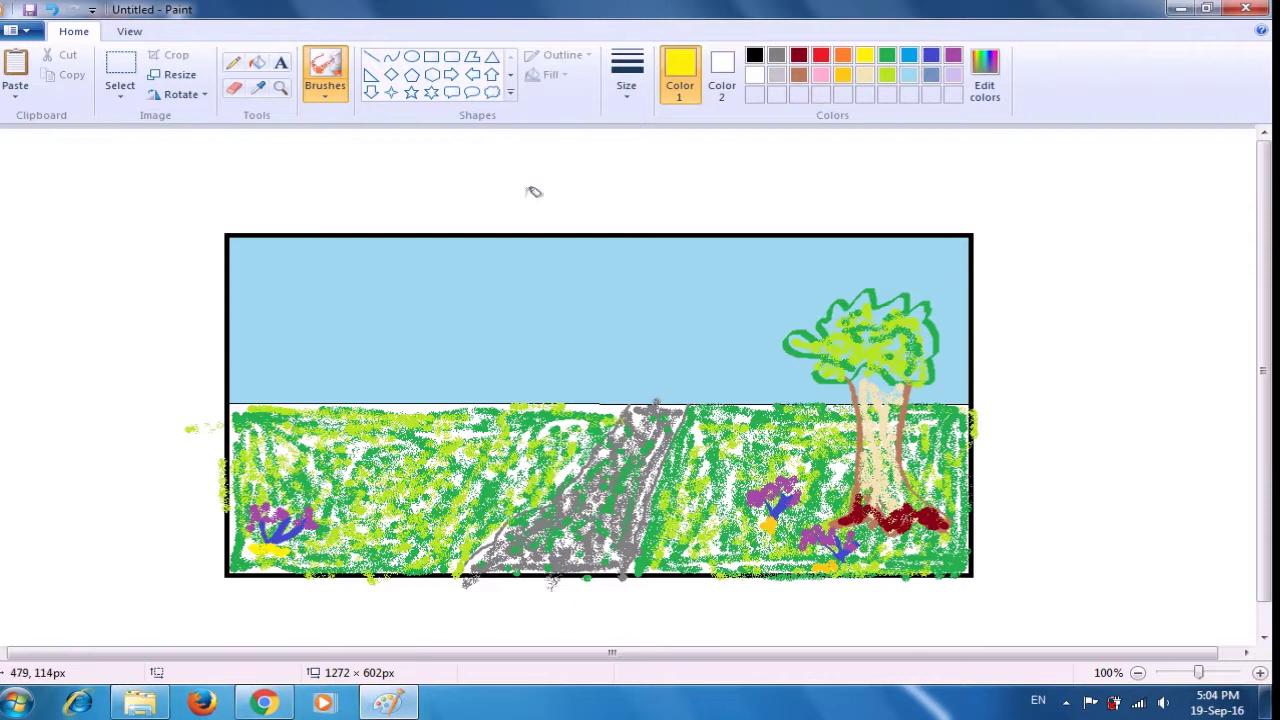
- Airbrush another indigo flower stem on the grass left of the path, with a small gold patch at its base
{"action": "left_click", "coordinate": [931, 55]}
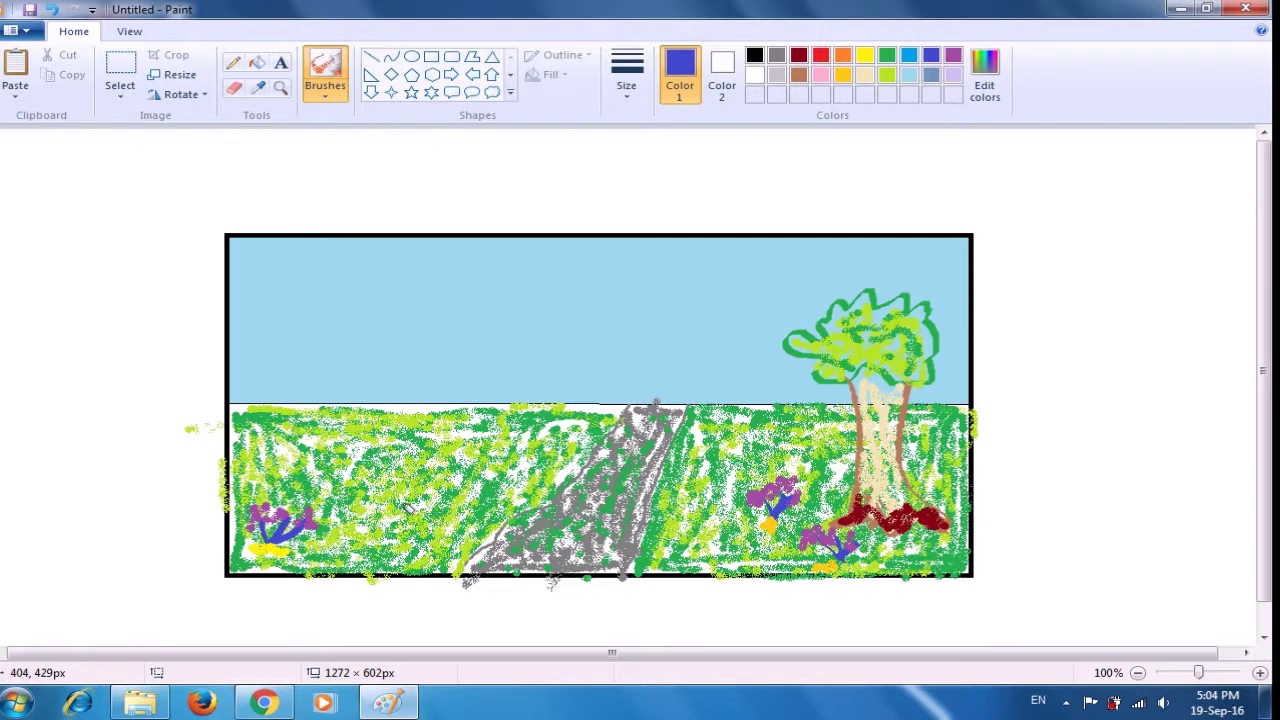
{"action": "mouse_move", "coordinate": [386, 498]}
{"action": "left_mouse_down"}
{"action": "mouse_move", "coordinate": [402, 491]}
{"action": "mouse_move", "coordinate": [442, 480]}
{"action": "left_mouse_up"}
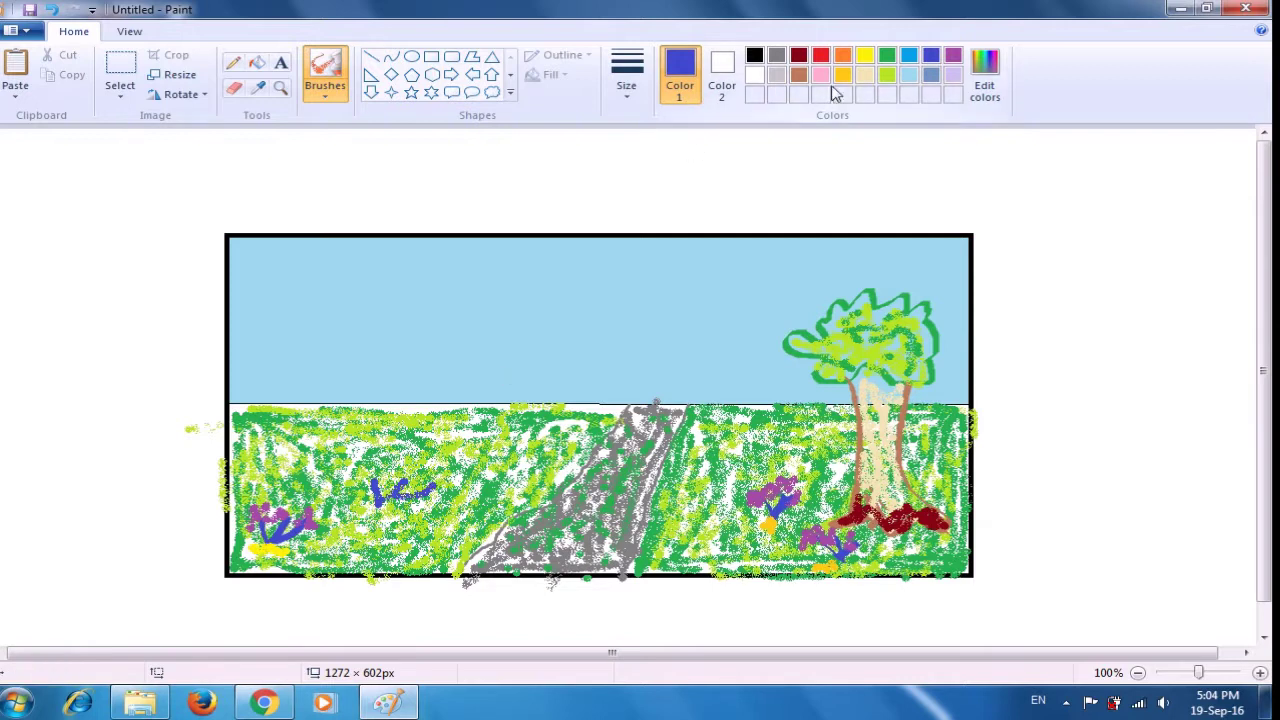
{"action": "left_click", "coordinate": [843, 76]}
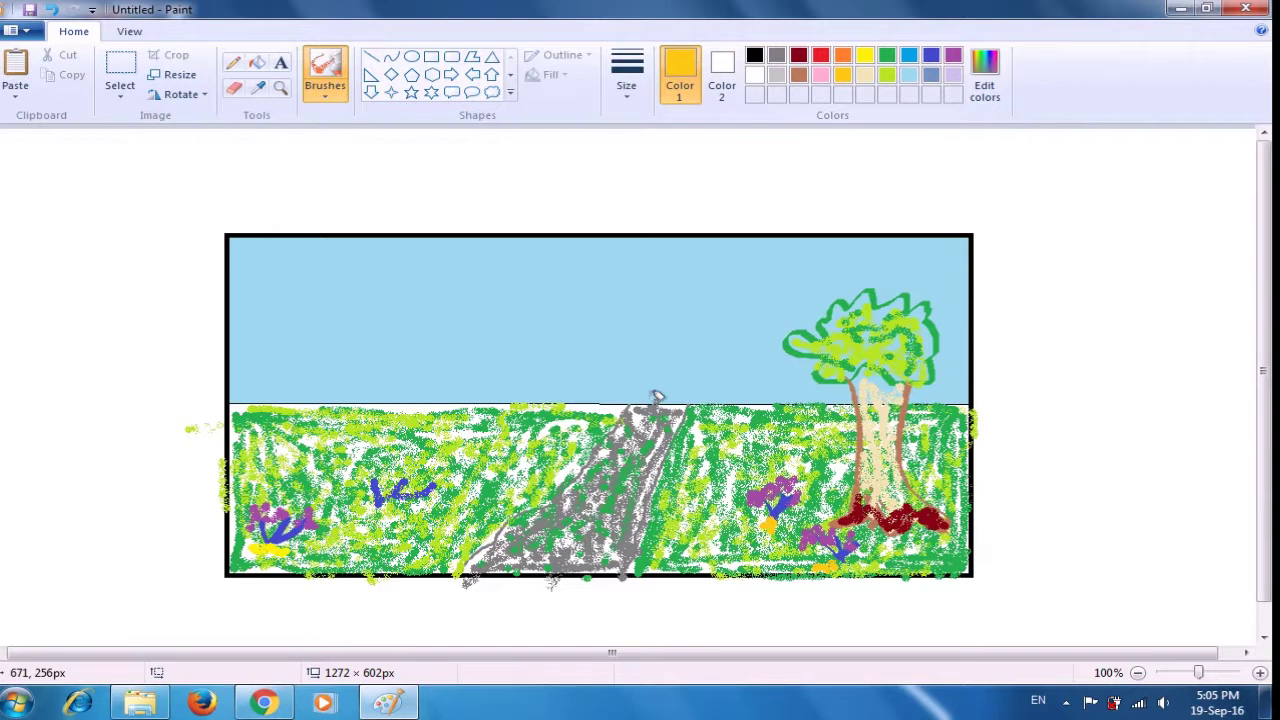
{"action": "left_click", "coordinate": [377, 507]}
{"action": "left_click_drag", "start_coordinate": [388, 502], "coordinate": [384, 508]}
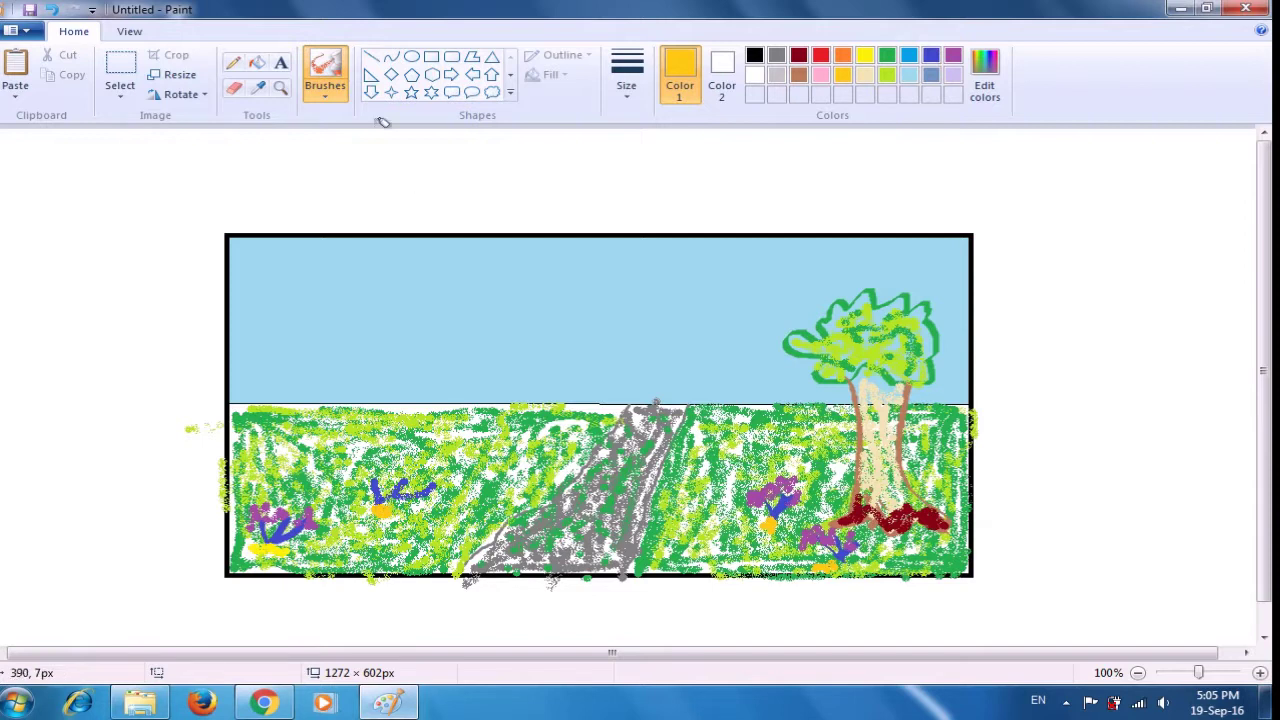
- Airbrush purple blossoms over the tips of the indigo stem between the lower-left flower and the path
{"action": "left_click", "coordinate": [336, 98]}
{"action": "left_click", "coordinate": [445, 122]}
{"action": "left_click", "coordinate": [953, 55]}
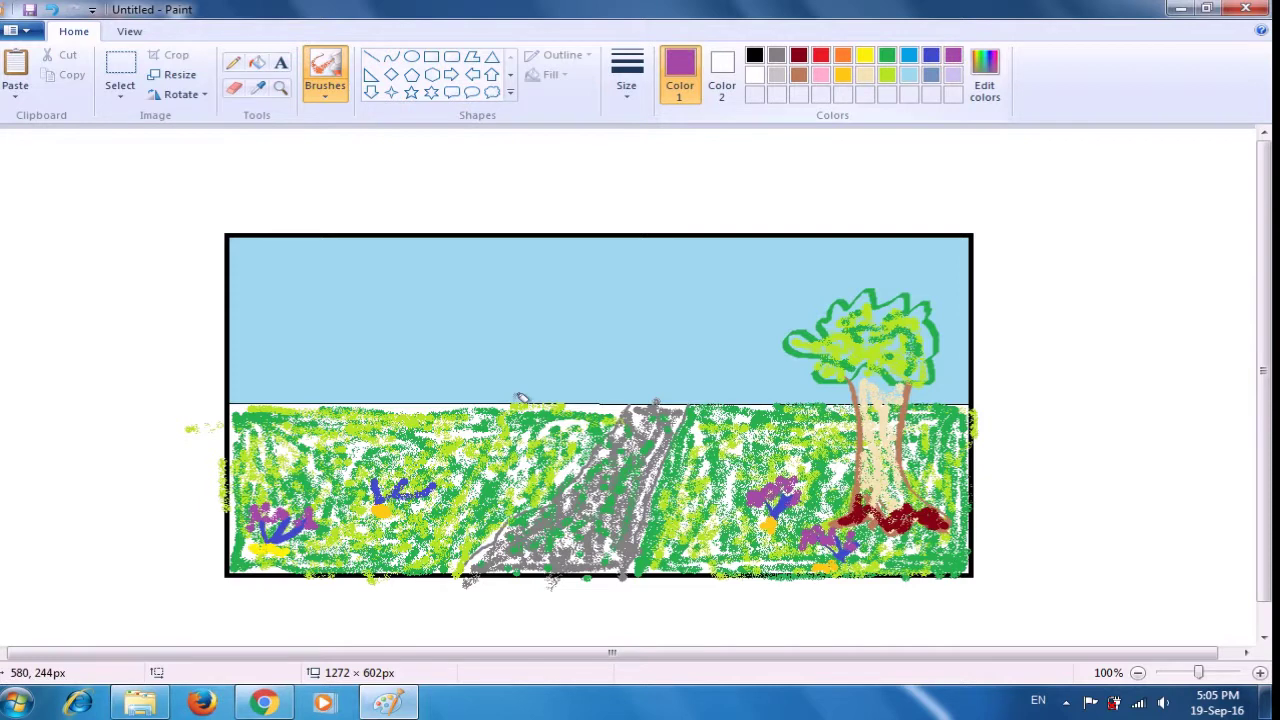
{"action": "mouse_move", "coordinate": [380, 478]}
{"action": "left_mouse_down"}
{"action": "mouse_move", "coordinate": [411, 472]}
{"action": "mouse_move", "coordinate": [400, 452]}
{"action": "mouse_move", "coordinate": [413, 478]}
{"action": "mouse_move", "coordinate": [454, 470]}
{"action": "left_mouse_up"}
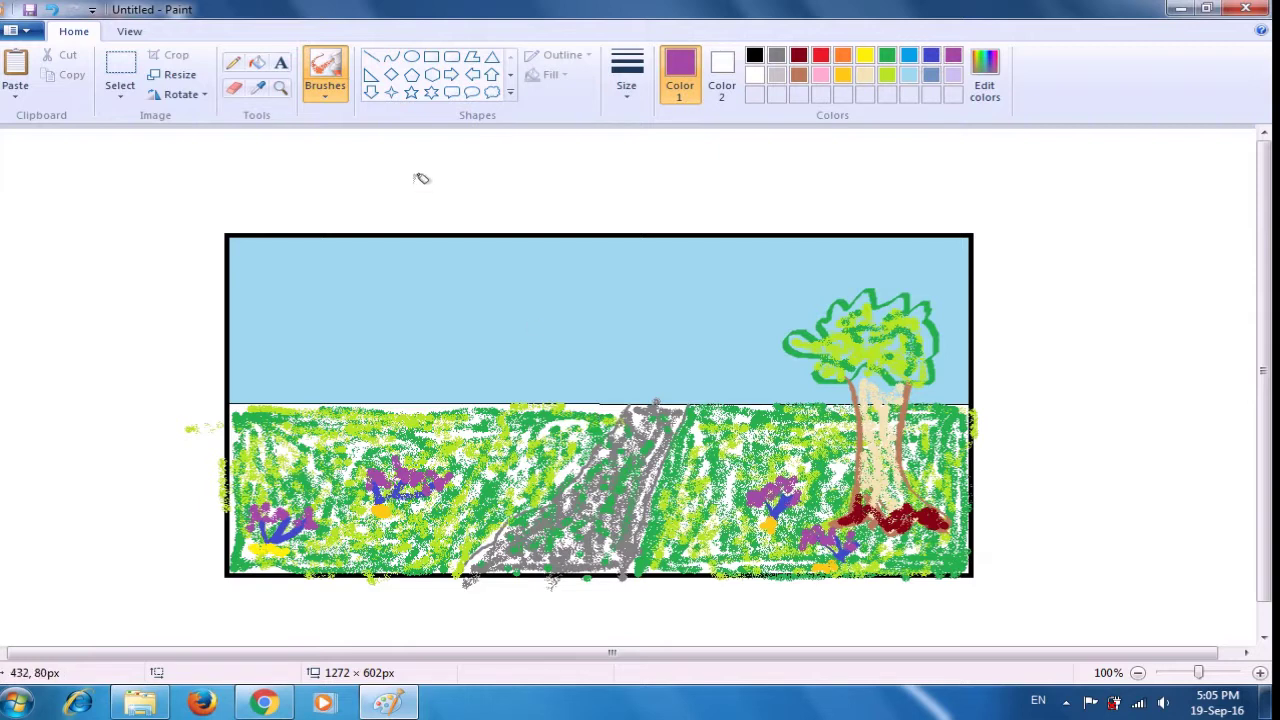
- Outline a jagged turquoise mountain at the picture's left edge with Calligraphy brush 2 and add rough strokes inside it
{"action": "left_click", "coordinate": [319, 98]}
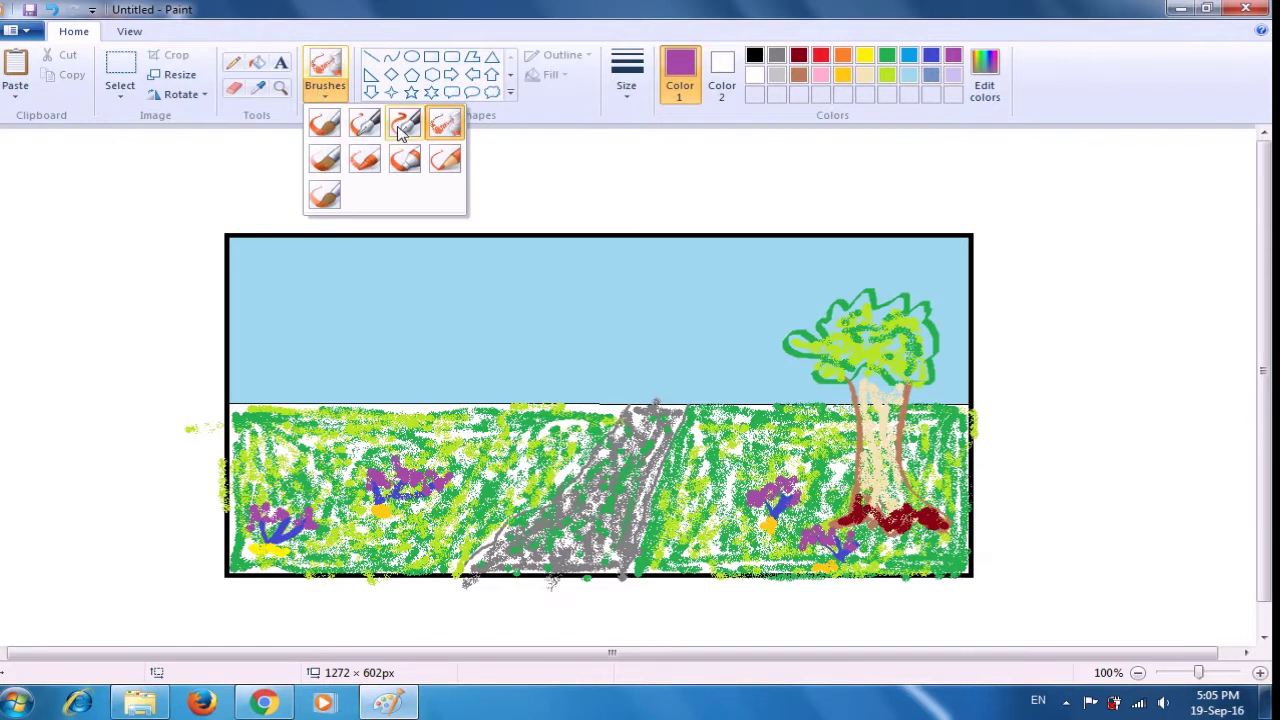
{"action": "left_click", "coordinate": [405, 127]}
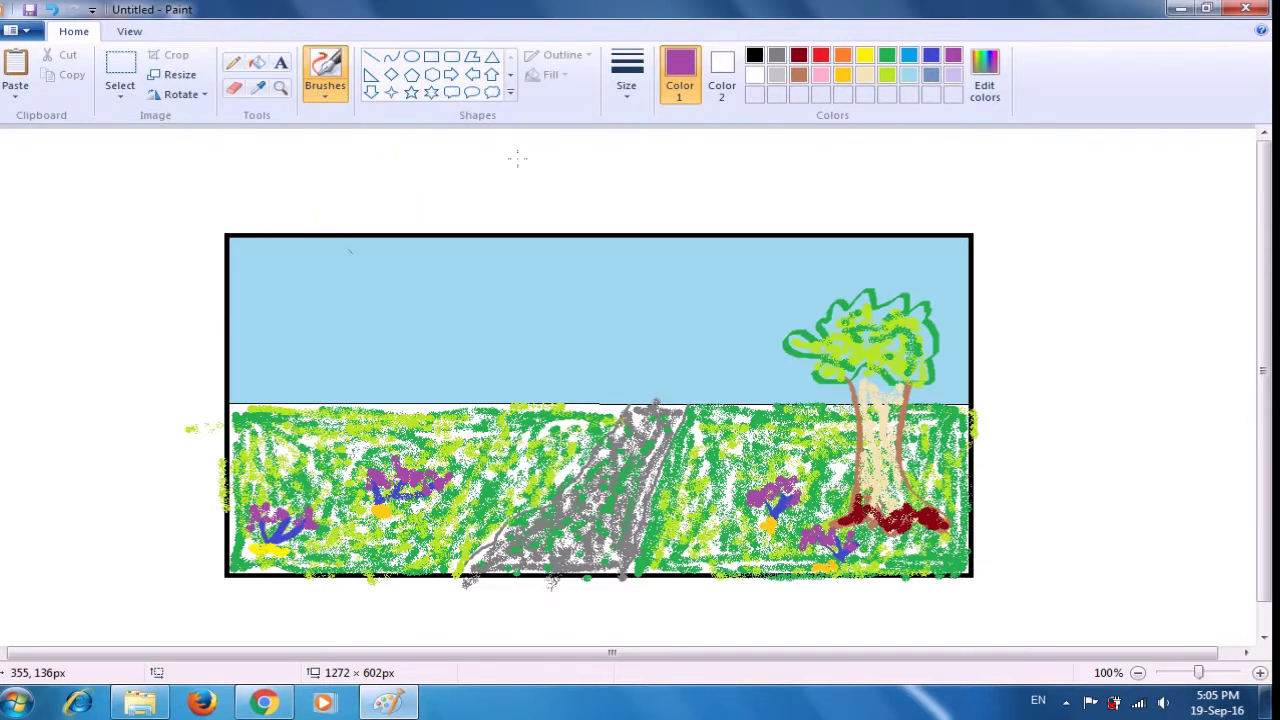
{"action": "left_click", "coordinate": [910, 58]}
{"action": "left_click_drag", "start_coordinate": [232, 336], "coordinate": [291, 321]}
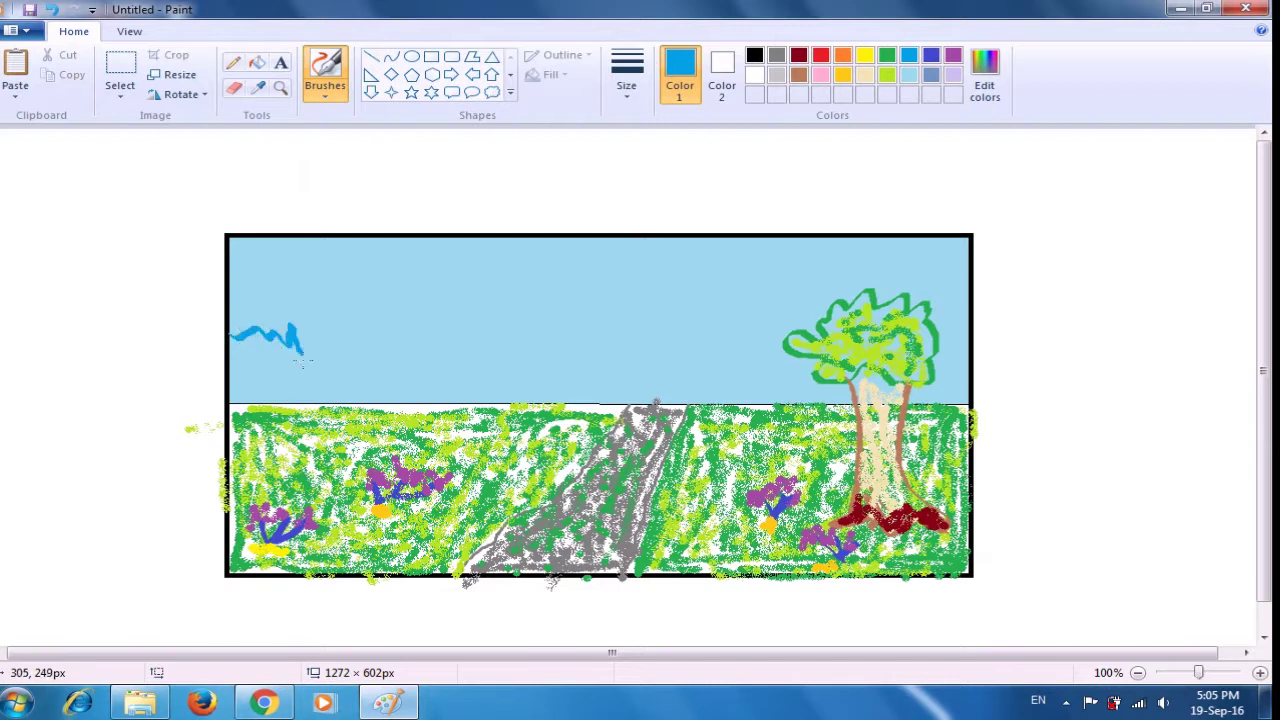
{"action": "left_click_drag", "start_coordinate": [333, 398], "coordinate": [366, 420]}
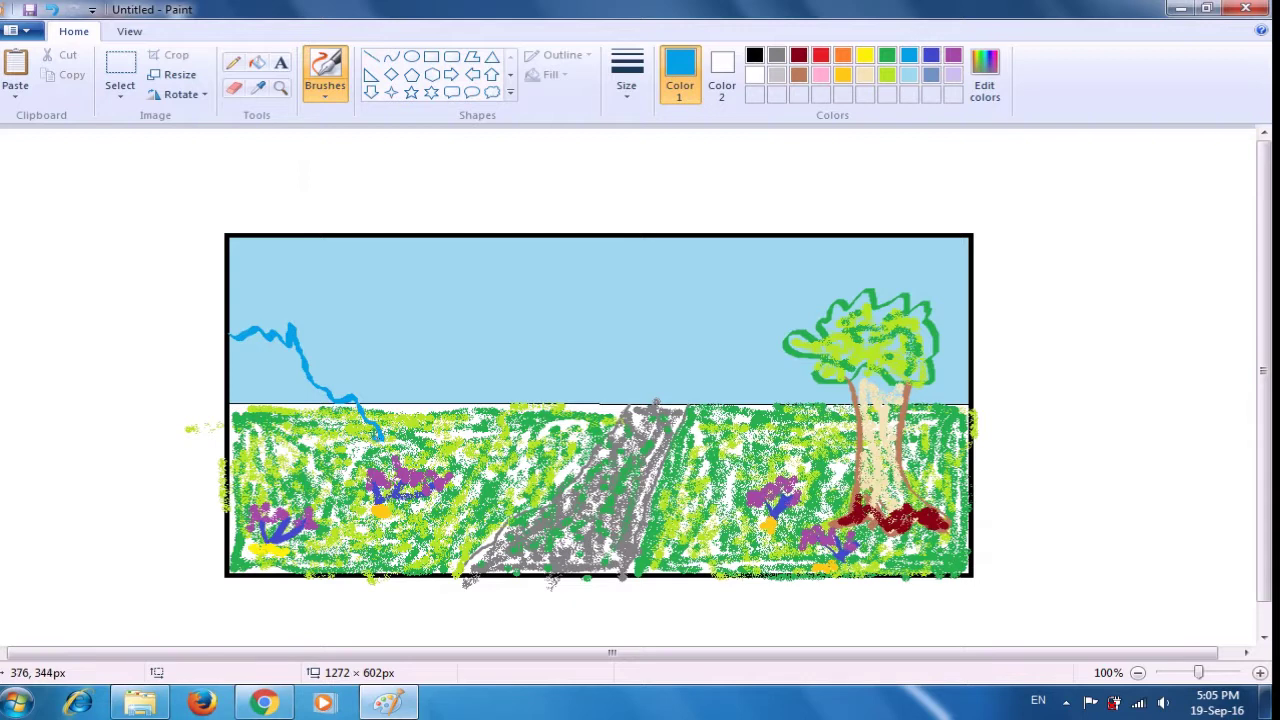
{"action": "left_click_drag", "start_coordinate": [367, 439], "coordinate": [262, 444]}
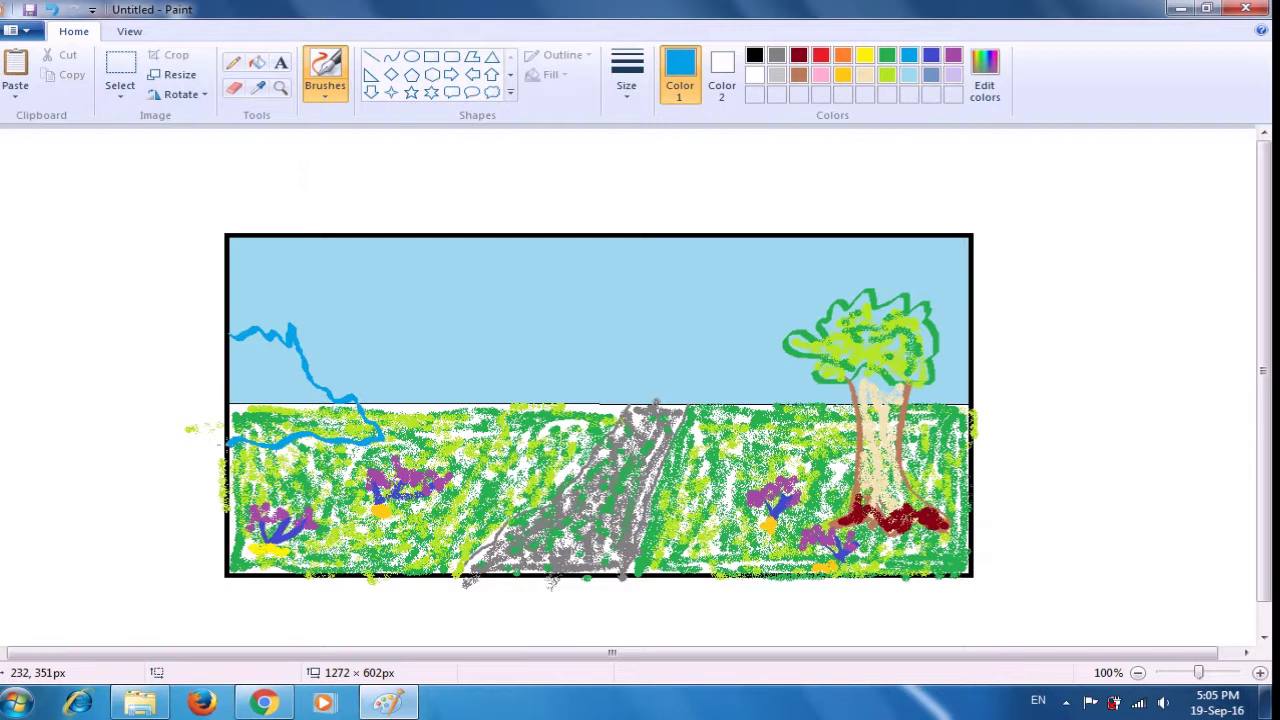
{"action": "mouse_move", "coordinate": [238, 346]}
{"action": "left_mouse_down"}
{"action": "mouse_move", "coordinate": [238, 403]}
{"action": "mouse_move", "coordinate": [237, 348]}
{"action": "mouse_move", "coordinate": [238, 387]}
{"action": "mouse_move", "coordinate": [265, 388]}
{"action": "mouse_move", "coordinate": [265, 414]}
{"action": "mouse_move", "coordinate": [265, 337]}
{"action": "mouse_move", "coordinate": [290, 331]}
{"action": "mouse_move", "coordinate": [314, 392]}
{"action": "mouse_move", "coordinate": [368, 412]}
{"action": "mouse_move", "coordinate": [359, 424]}
{"action": "mouse_move", "coordinate": [338, 392]}
{"action": "mouse_move", "coordinate": [301, 404]}
{"action": "mouse_move", "coordinate": [290, 347]}
{"action": "left_mouse_up"}
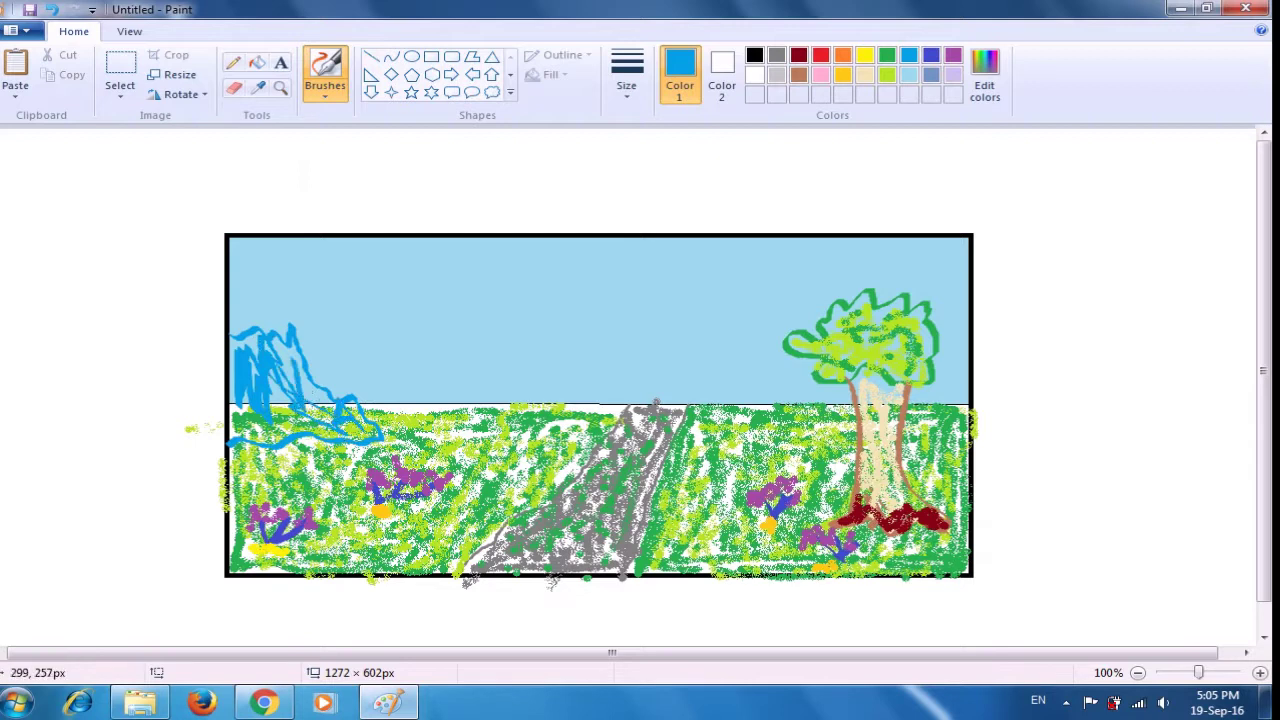
- Airbrush the inside of the mountain outline at the left edge in turquoise
{"action": "left_click", "coordinate": [325, 90]}
{"action": "left_click", "coordinate": [445, 127]}
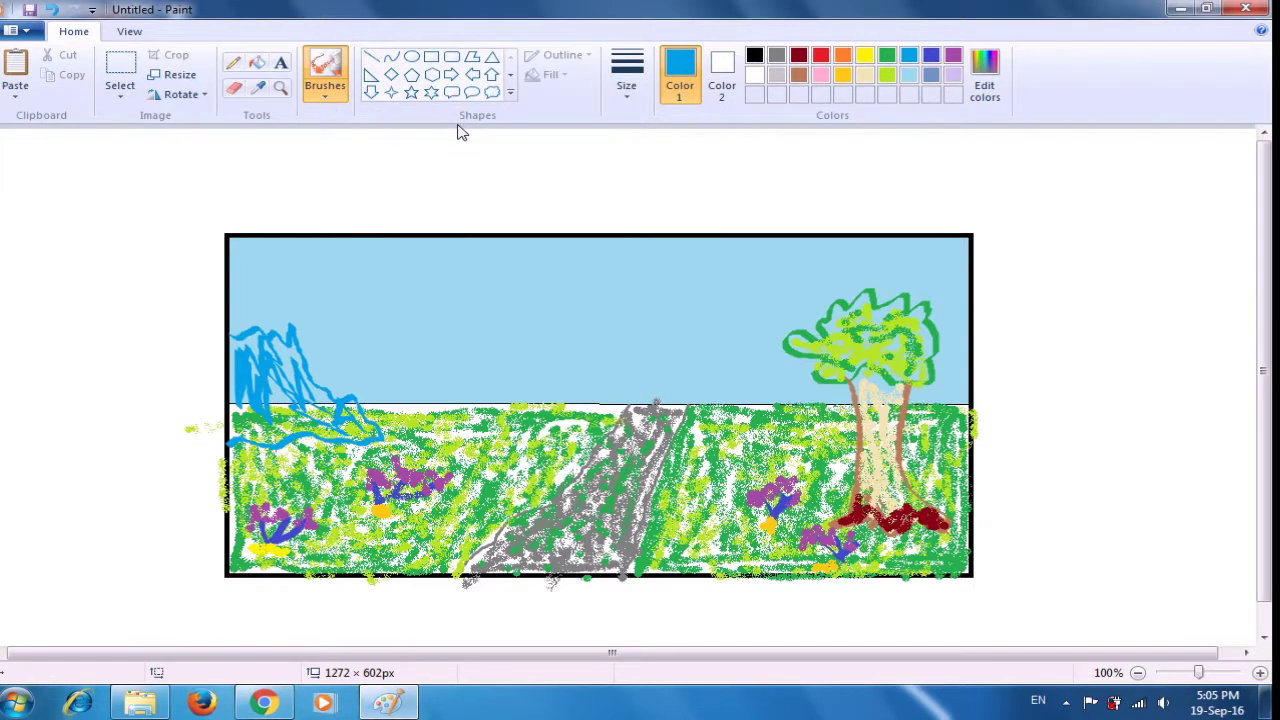
{"action": "mouse_move", "coordinate": [296, 361]}
{"action": "left_mouse_down"}
{"action": "mouse_move", "coordinate": [323, 343]}
{"action": "mouse_move", "coordinate": [284, 386]}
{"action": "mouse_move", "coordinate": [282, 352]}
{"action": "mouse_move", "coordinate": [240, 373]}
{"action": "mouse_move", "coordinate": [236, 412]}
{"action": "mouse_move", "coordinate": [254, 443]}
{"action": "mouse_move", "coordinate": [278, 417]}
{"action": "mouse_move", "coordinate": [294, 422]}
{"action": "mouse_move", "coordinate": [288, 385]}
{"action": "mouse_move", "coordinate": [313, 434]}
{"action": "mouse_move", "coordinate": [314, 387]}
{"action": "mouse_move", "coordinate": [364, 415]}
{"action": "mouse_move", "coordinate": [364, 437]}
{"action": "mouse_move", "coordinate": [290, 421]}
{"action": "mouse_move", "coordinate": [275, 435]}
{"action": "mouse_move", "coordinate": [316, 379]}
{"action": "mouse_move", "coordinate": [367, 433]}
{"action": "mouse_move", "coordinate": [295, 421]}
{"action": "mouse_move", "coordinate": [281, 382]}
{"action": "mouse_move", "coordinate": [290, 424]}
{"action": "mouse_move", "coordinate": [311, 389]}
{"action": "mouse_move", "coordinate": [261, 360]}
{"action": "mouse_move", "coordinate": [263, 406]}
{"action": "mouse_move", "coordinate": [297, 378]}
{"action": "mouse_move", "coordinate": [280, 345]}
{"action": "mouse_move", "coordinate": [294, 355]}
{"action": "mouse_move", "coordinate": [290, 337]}
{"action": "mouse_move", "coordinate": [259, 345]}
{"action": "mouse_move", "coordinate": [261, 392]}
{"action": "mouse_move", "coordinate": [315, 423]}
{"action": "mouse_move", "coordinate": [304, 410]}
{"action": "left_mouse_up"}
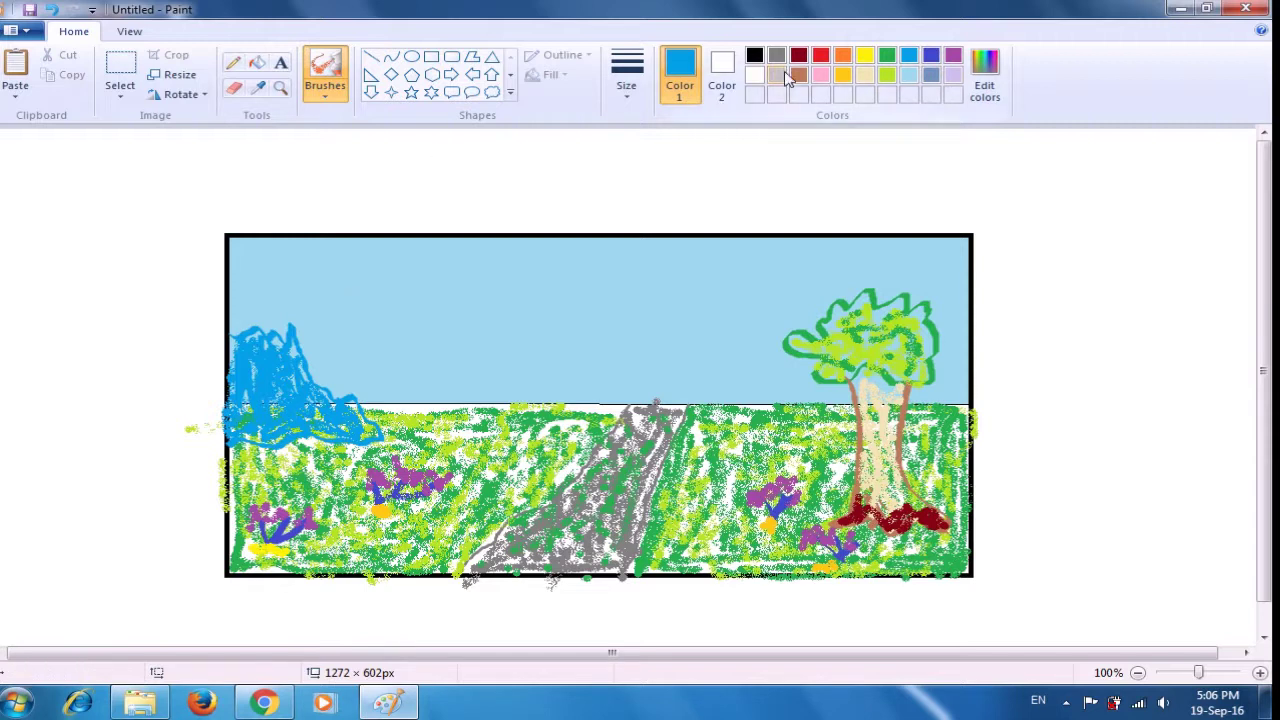
- Outline a dark red jagged mountain sloping down to the right of the turquoise one with Calligraphy brush 2
{"action": "left_click", "coordinate": [799, 55]}
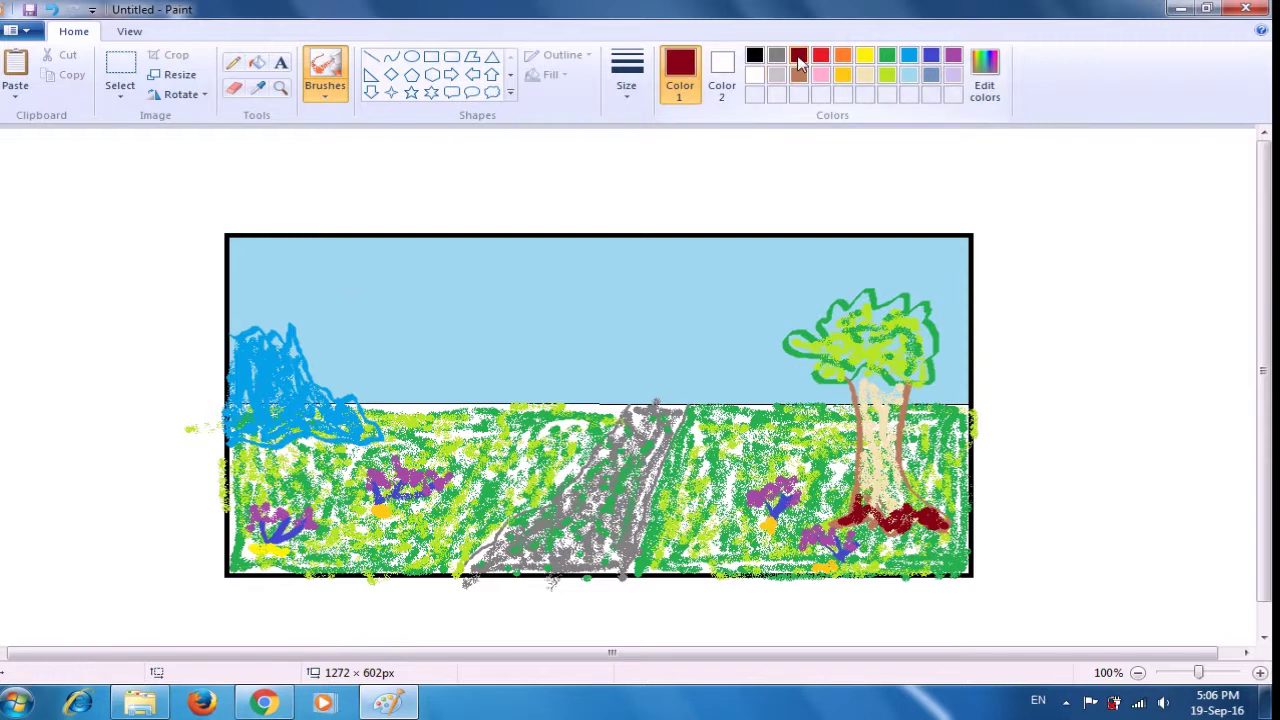
{"action": "left_click", "coordinate": [338, 100]}
{"action": "left_click", "coordinate": [408, 120]}
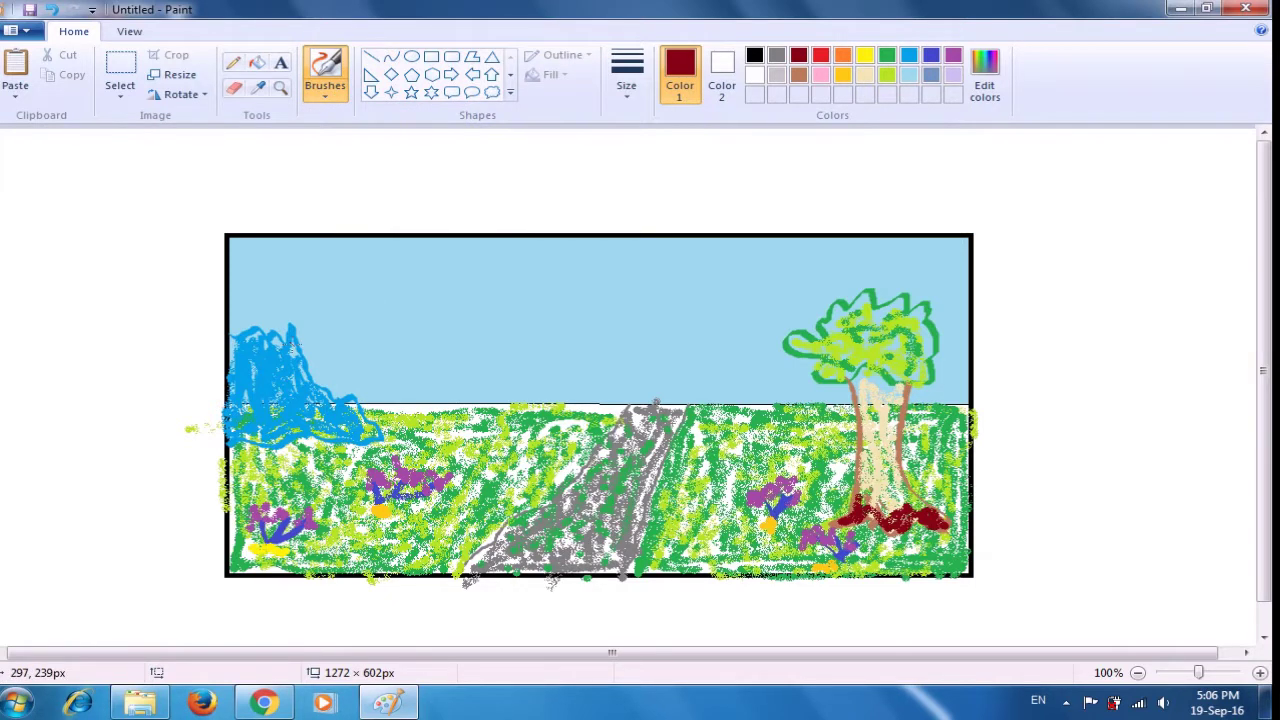
{"action": "mouse_move", "coordinate": [294, 338]}
{"action": "left_mouse_down"}
{"action": "mouse_move", "coordinate": [326, 288]}
{"action": "mouse_move", "coordinate": [404, 403]}
{"action": "mouse_move", "coordinate": [458, 440]}
{"action": "mouse_move", "coordinate": [374, 434]}
{"action": "mouse_move", "coordinate": [352, 392]}
{"action": "mouse_move", "coordinate": [333, 390]}
{"action": "mouse_move", "coordinate": [312, 345]}
{"action": "left_mouse_up"}
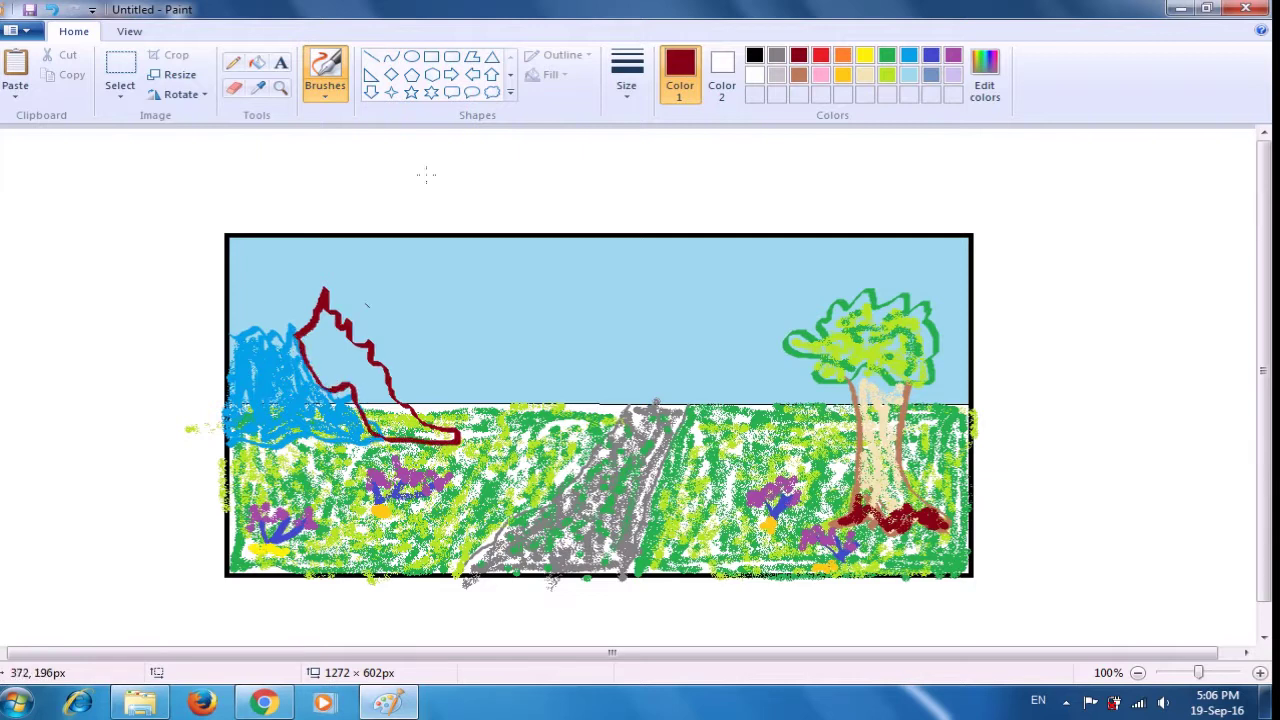
- Airbrush the inside of the second mountain outline in dark red
{"action": "left_click", "coordinate": [325, 85]}
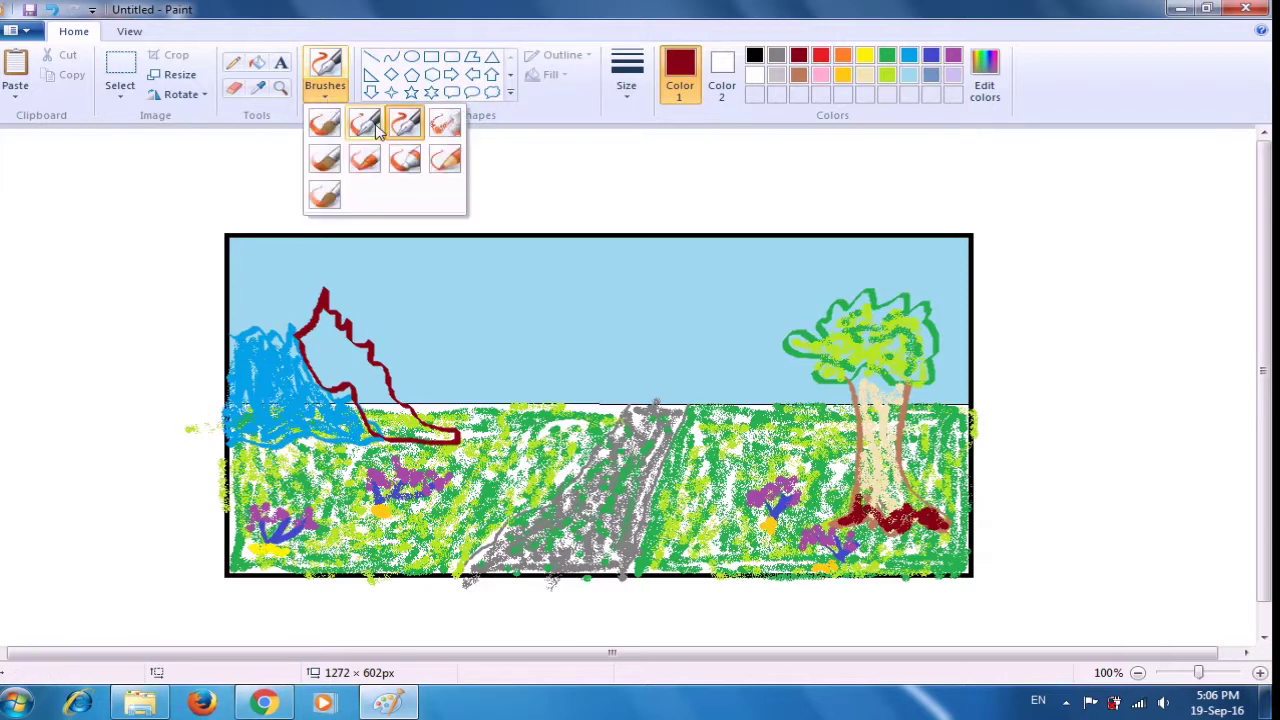
{"action": "left_click", "coordinate": [445, 122]}
{"action": "mouse_move", "coordinate": [324, 335]}
{"action": "left_mouse_down"}
{"action": "mouse_move", "coordinate": [331, 321]}
{"action": "mouse_move", "coordinate": [366, 358]}
{"action": "mouse_move", "coordinate": [350, 325]}
{"action": "mouse_move", "coordinate": [341, 365]}
{"action": "mouse_move", "coordinate": [332, 346]}
{"action": "mouse_move", "coordinate": [314, 350]}
{"action": "mouse_move", "coordinate": [352, 372]}
{"action": "mouse_move", "coordinate": [362, 350]}
{"action": "mouse_move", "coordinate": [385, 402]}
{"action": "mouse_move", "coordinate": [447, 442]}
{"action": "mouse_move", "coordinate": [422, 441]}
{"action": "mouse_move", "coordinate": [389, 413]}
{"action": "mouse_move", "coordinate": [386, 430]}
{"action": "mouse_move", "coordinate": [372, 397]}
{"action": "mouse_move", "coordinate": [380, 362]}
{"action": "mouse_move", "coordinate": [399, 401]}
{"action": "mouse_move", "coordinate": [394, 384]}
{"action": "mouse_move", "coordinate": [448, 432]}
{"action": "mouse_move", "coordinate": [368, 360]}
{"action": "mouse_move", "coordinate": [392, 378]}
{"action": "mouse_move", "coordinate": [316, 344]}
{"action": "mouse_move", "coordinate": [322, 372]}
{"action": "mouse_move", "coordinate": [364, 364]}
{"action": "mouse_move", "coordinate": [384, 418]}
{"action": "mouse_move", "coordinate": [414, 444]}
{"action": "left_mouse_up"}
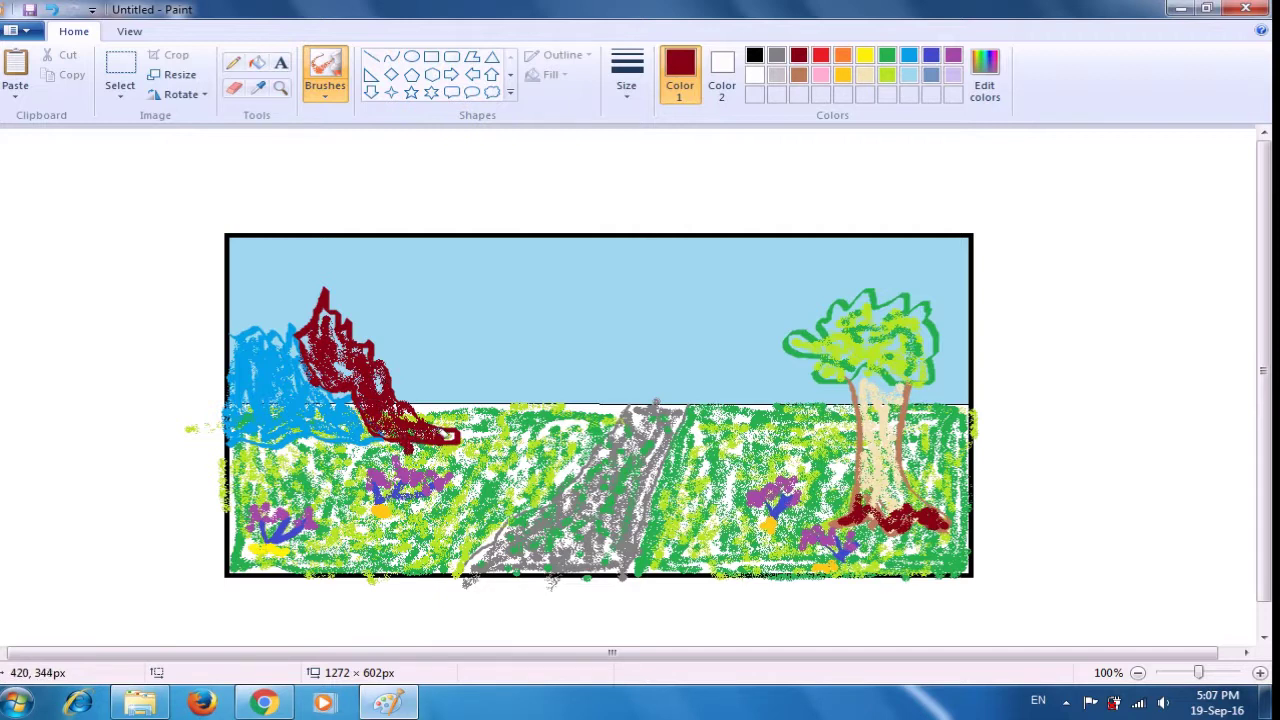
{"action": "mouse_move", "coordinate": [372, 372]}
{"action": "left_mouse_down"}
{"action": "mouse_move", "coordinate": [340, 318]}
{"action": "mouse_move", "coordinate": [323, 316]}
{"action": "mouse_move", "coordinate": [313, 334]}
{"action": "mouse_move", "coordinate": [334, 360]}
{"action": "left_mouse_up"}
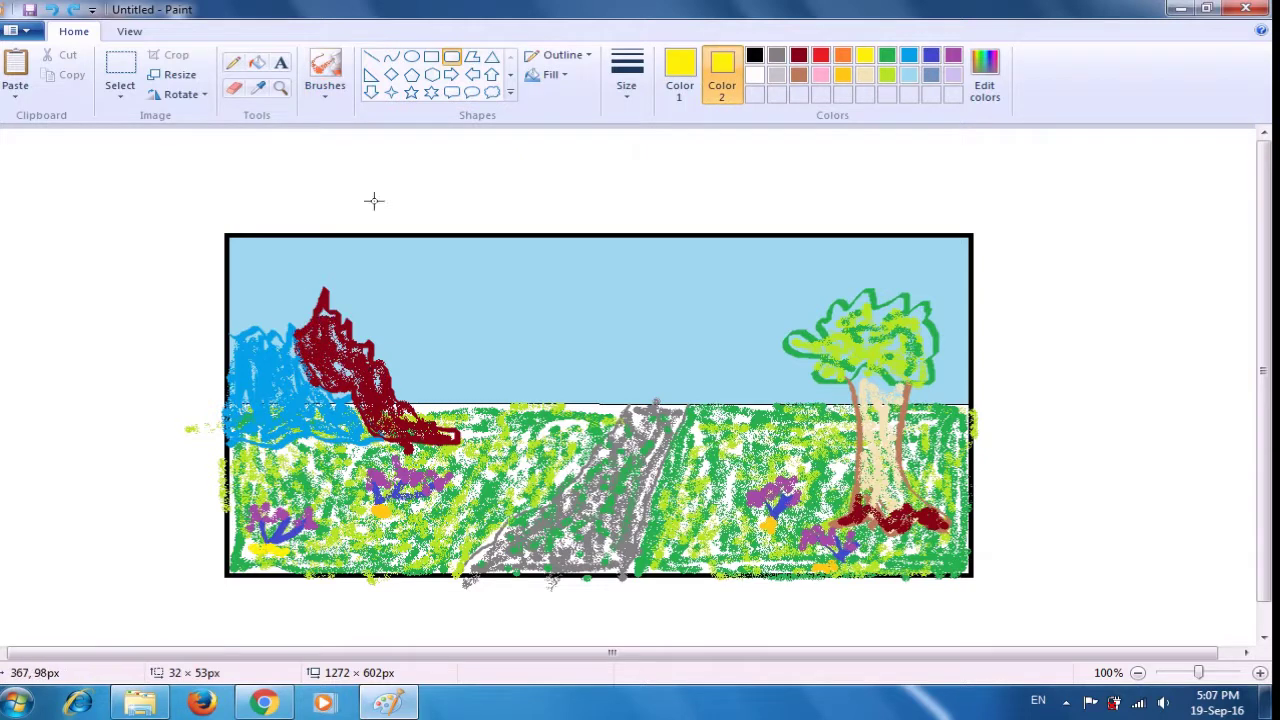
- Draw a yellow sun above the turquoise mountain as an ellipse with a solid color fill
{"action": "left_click", "coordinate": [410, 58]}
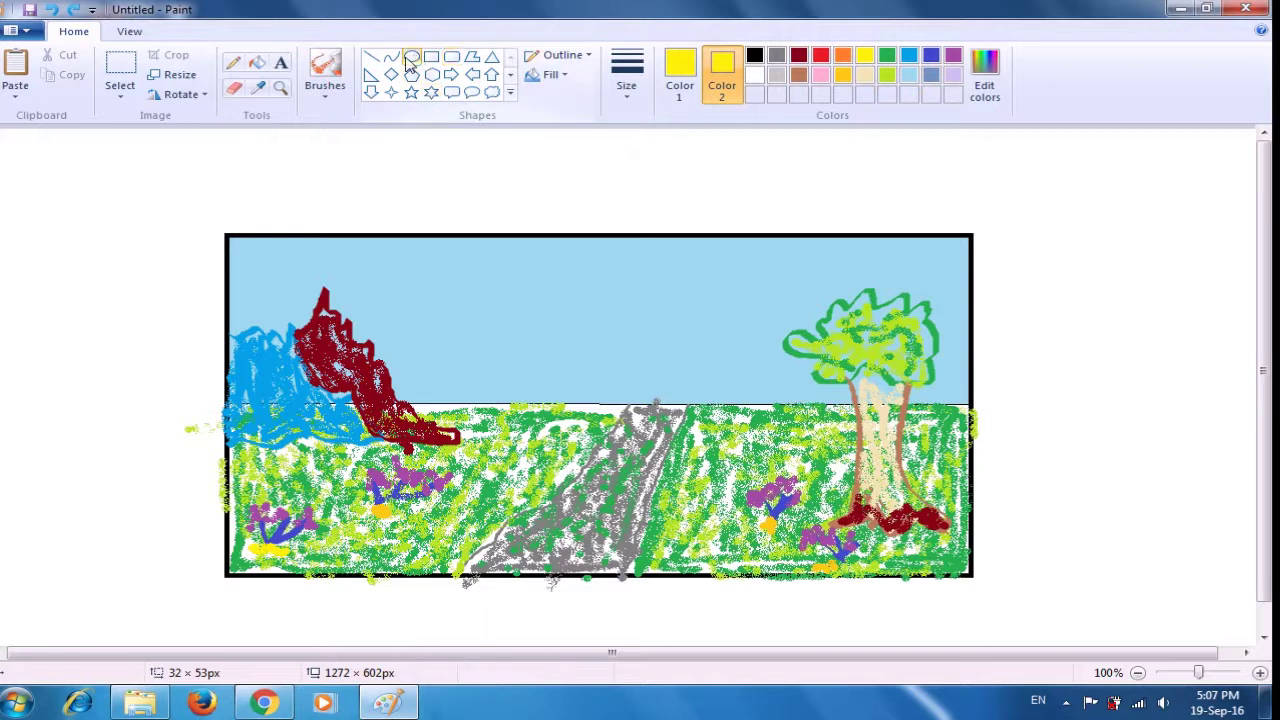
{"action": "left_click", "coordinate": [410, 60]}
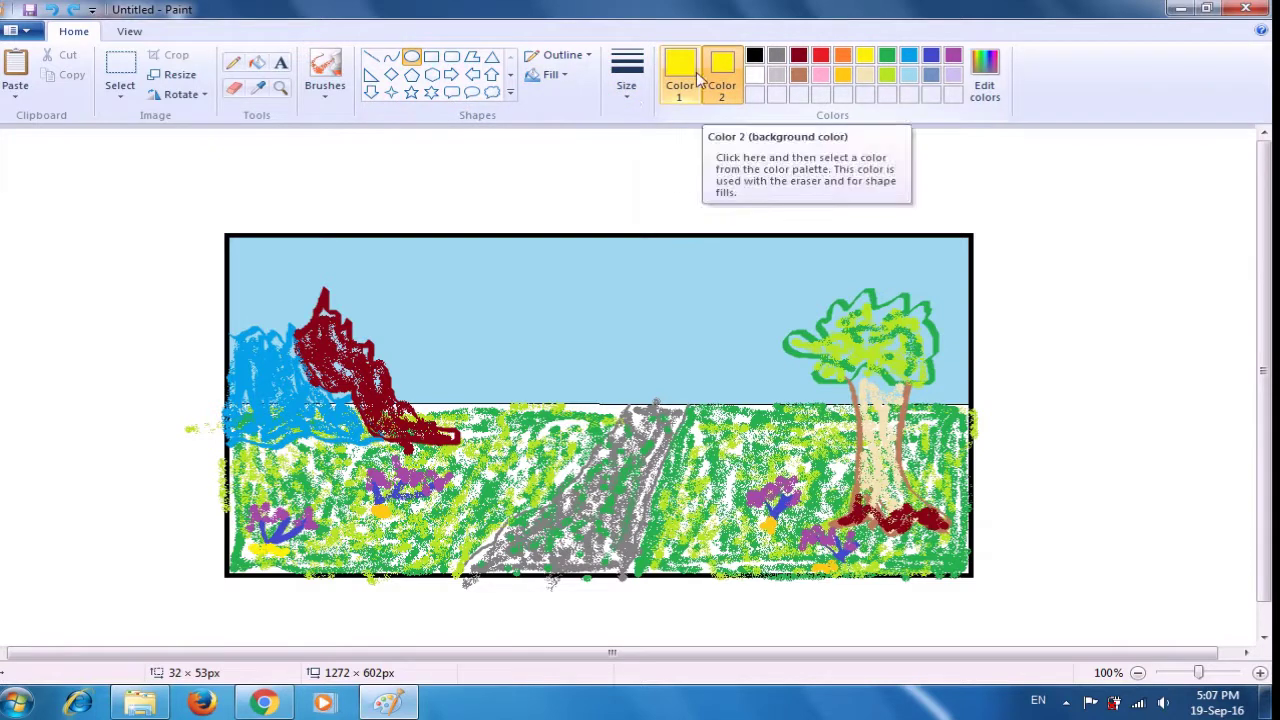
{"action": "left_click", "coordinate": [560, 80]}
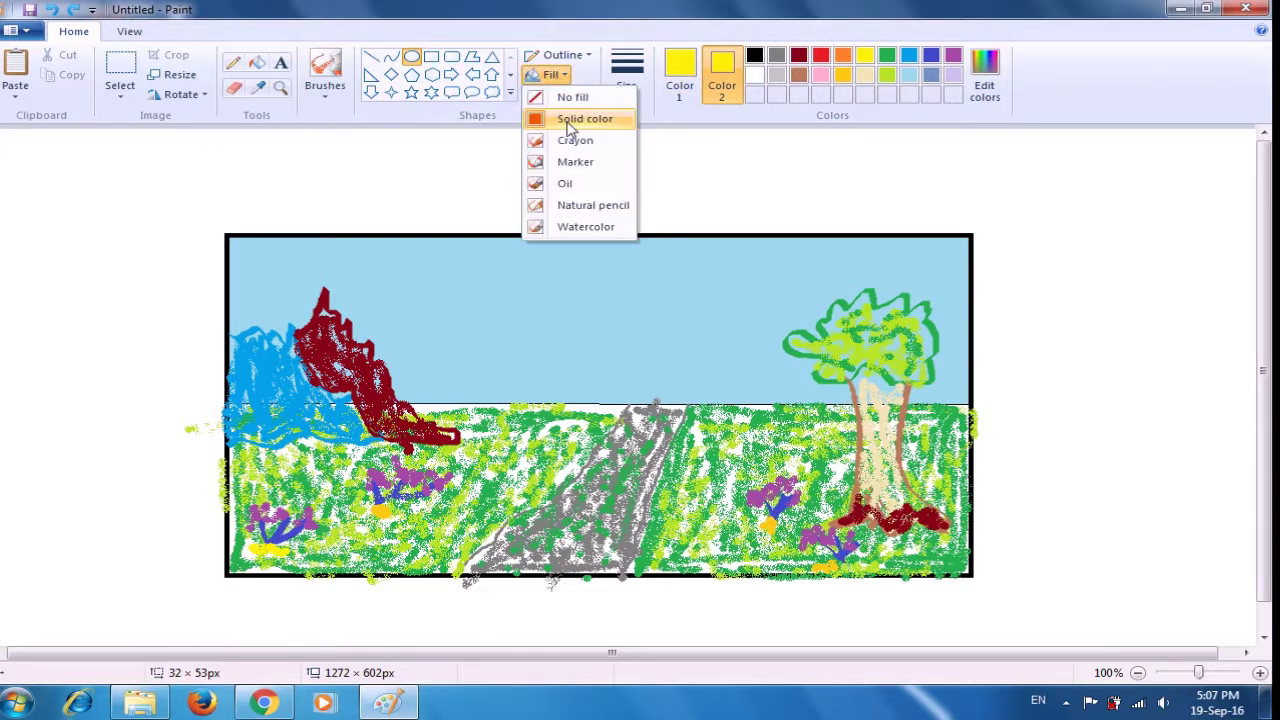
{"action": "left_click", "coordinate": [598, 276]}
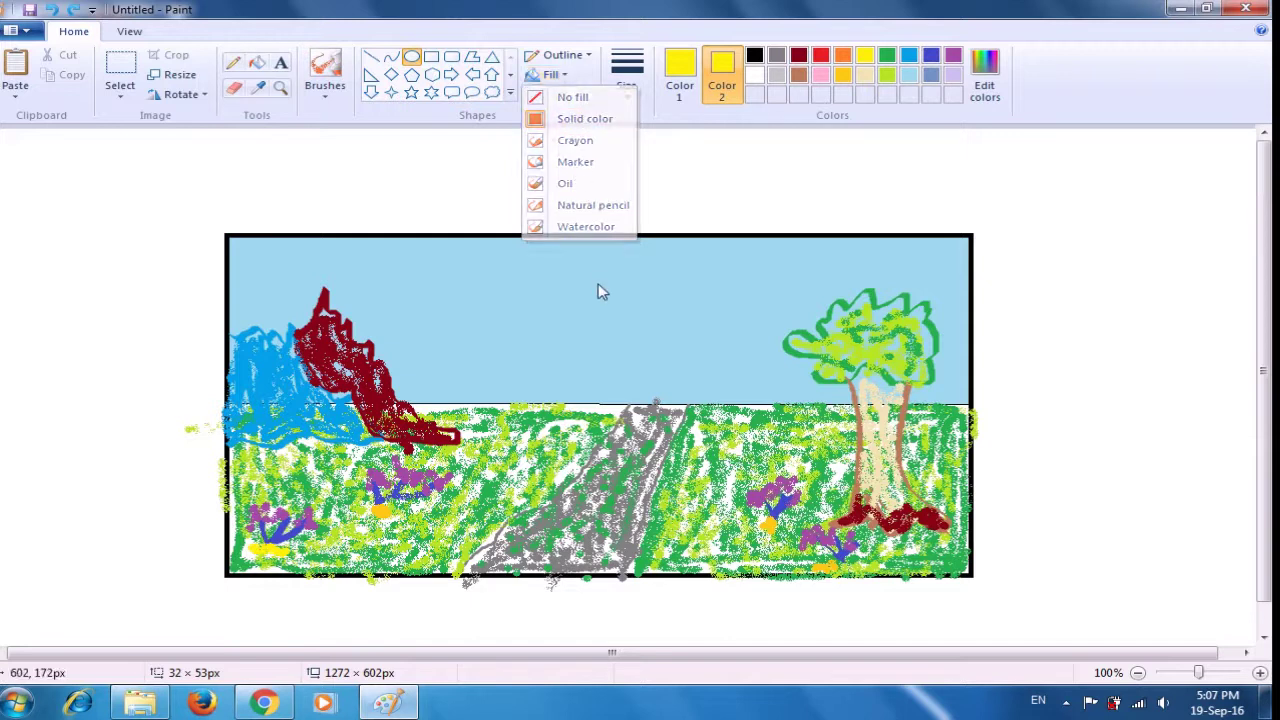
{"action": "left_click_drag", "start_coordinate": [243, 288], "coordinate": [293, 333]}
{"action": "left_click", "coordinate": [515, 318]}
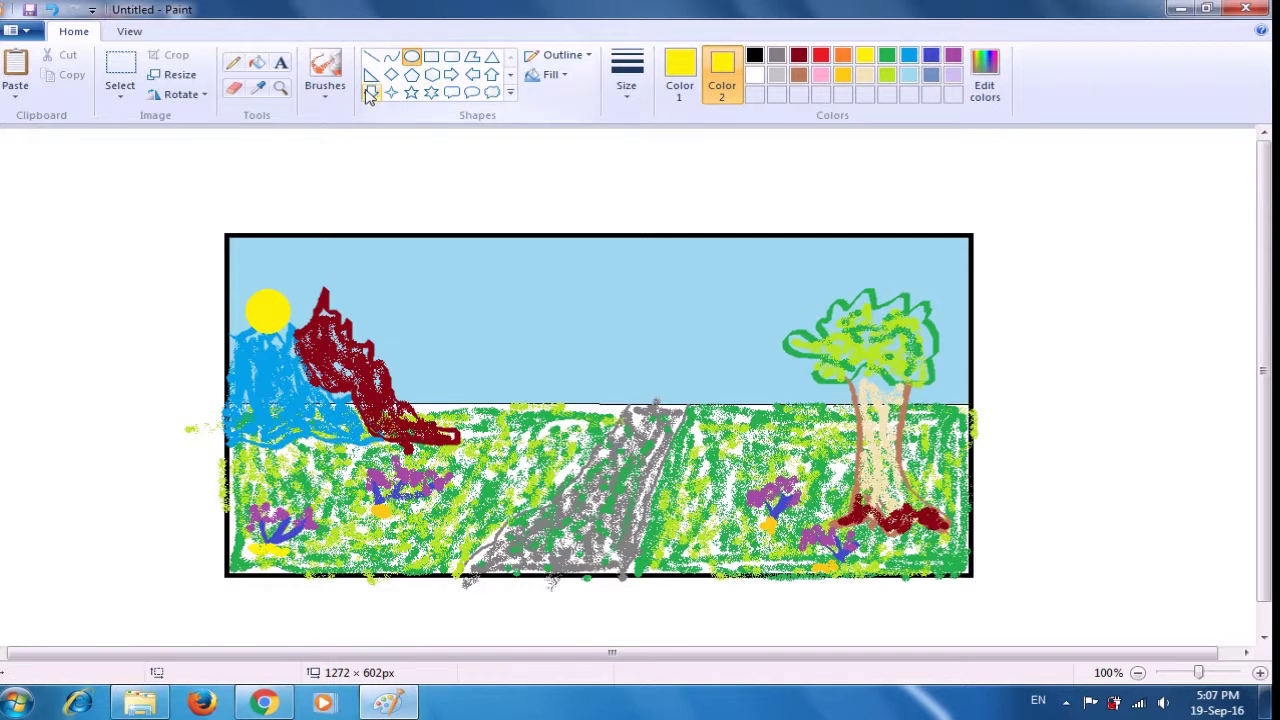
- Airbrush puffy white clouds in the sky, from above the path across to the treetop
{"action": "left_click", "coordinate": [324, 88]}
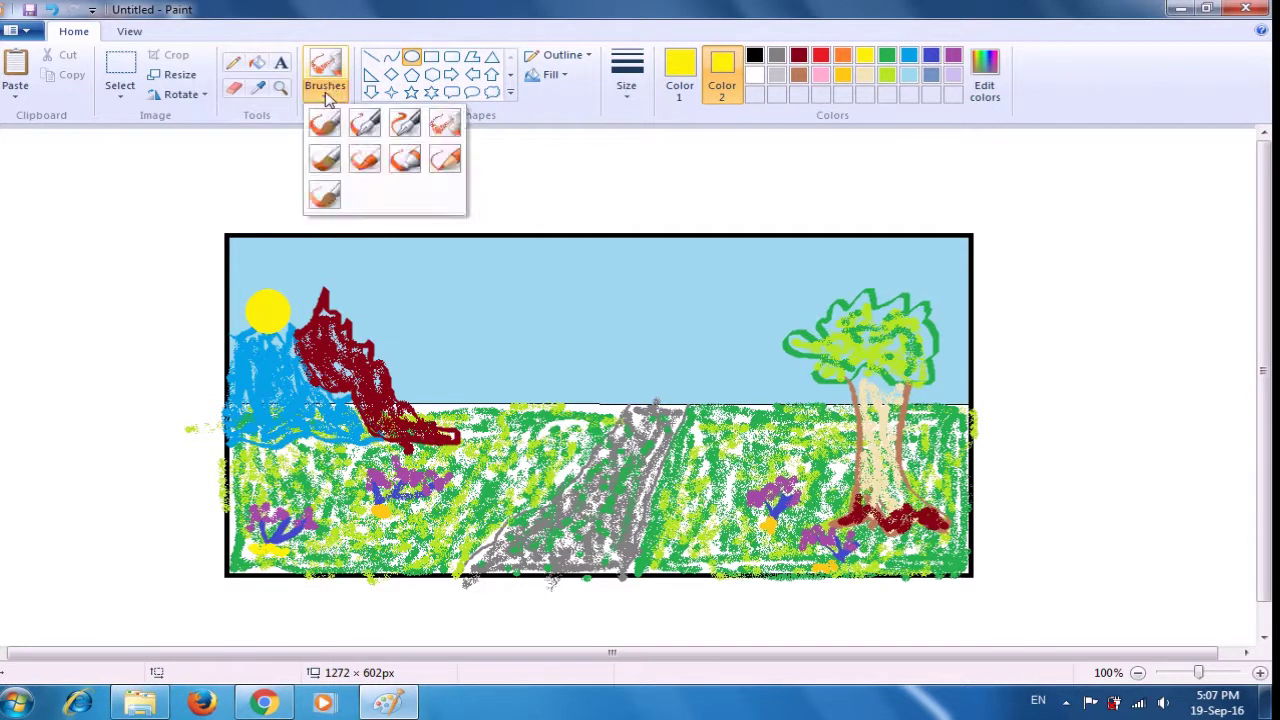
{"action": "left_click", "coordinate": [437, 135]}
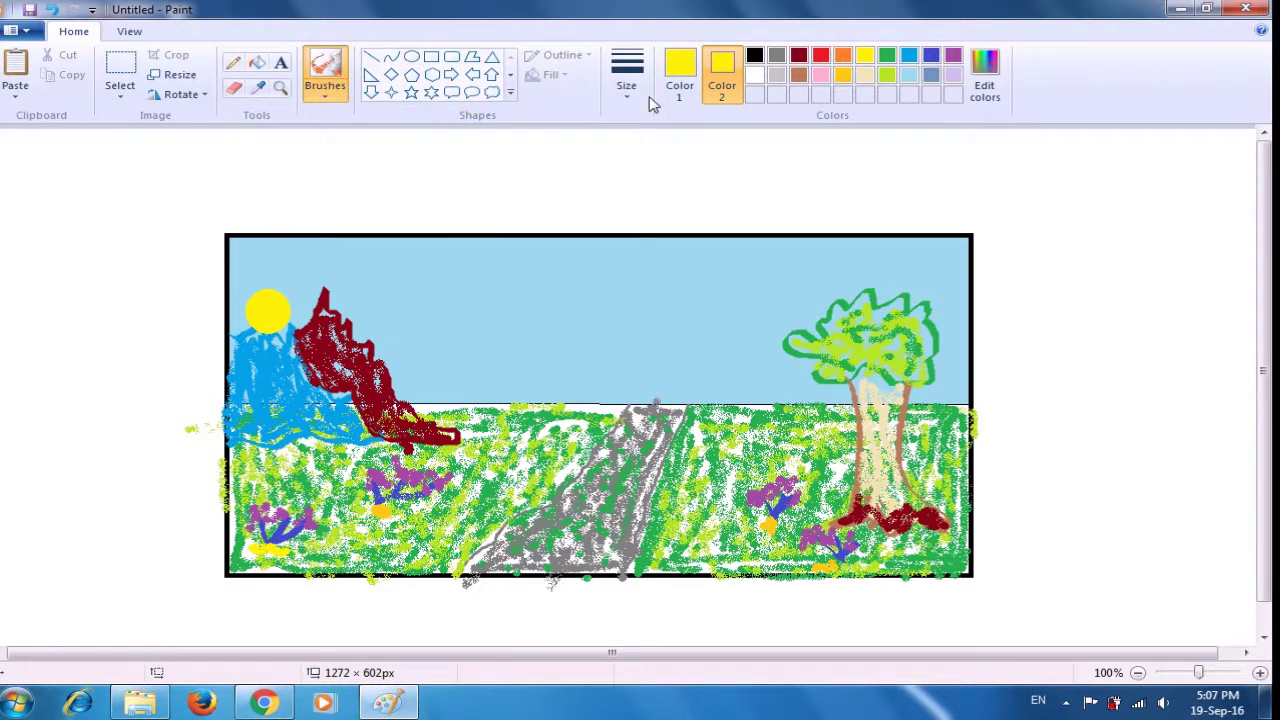
{"action": "left_click", "coordinate": [677, 86]}
{"action": "left_click", "coordinate": [754, 76]}
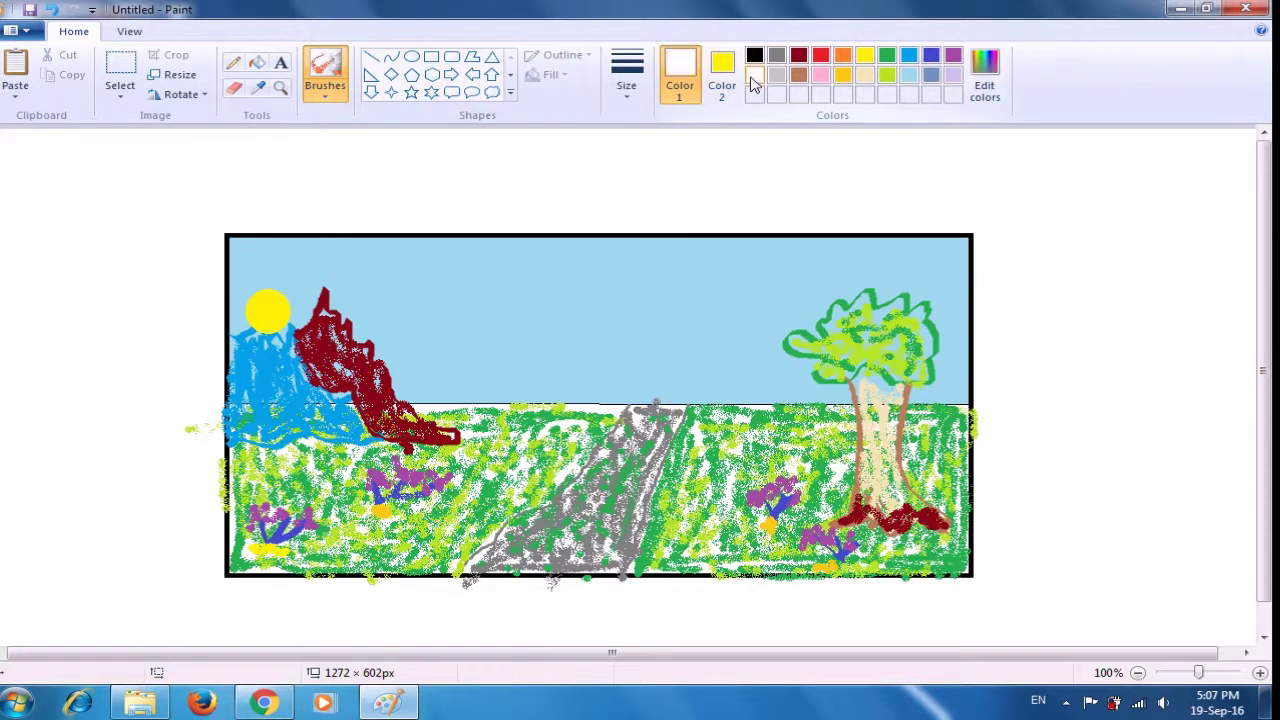
{"action": "mouse_move", "coordinate": [668, 279]}
{"action": "left_mouse_down"}
{"action": "mouse_move", "coordinate": [714, 264]}
{"action": "mouse_move", "coordinate": [757, 294]}
{"action": "mouse_move", "coordinate": [733, 313]}
{"action": "mouse_move", "coordinate": [659, 279]}
{"action": "mouse_move", "coordinate": [720, 293]}
{"action": "mouse_move", "coordinate": [738, 283]}
{"action": "mouse_move", "coordinate": [733, 299]}
{"action": "mouse_move", "coordinate": [698, 284]}
{"action": "mouse_move", "coordinate": [706, 271]}
{"action": "mouse_move", "coordinate": [755, 301]}
{"action": "mouse_move", "coordinate": [820, 249]}
{"action": "mouse_move", "coordinate": [869, 261]}
{"action": "mouse_move", "coordinate": [876, 285]}
{"action": "mouse_move", "coordinate": [814, 296]}
{"action": "mouse_move", "coordinate": [791, 280]}
{"action": "mouse_move", "coordinate": [814, 267]}
{"action": "mouse_move", "coordinate": [784, 281]}
{"action": "mouse_move", "coordinate": [809, 260]}
{"action": "mouse_move", "coordinate": [809, 289]}
{"action": "mouse_move", "coordinate": [820, 255]}
{"action": "mouse_move", "coordinate": [822, 285]}
{"action": "mouse_move", "coordinate": [832, 266]}
{"action": "mouse_move", "coordinate": [876, 269]}
{"action": "mouse_move", "coordinate": [788, 272]}
{"action": "left_mouse_up"}
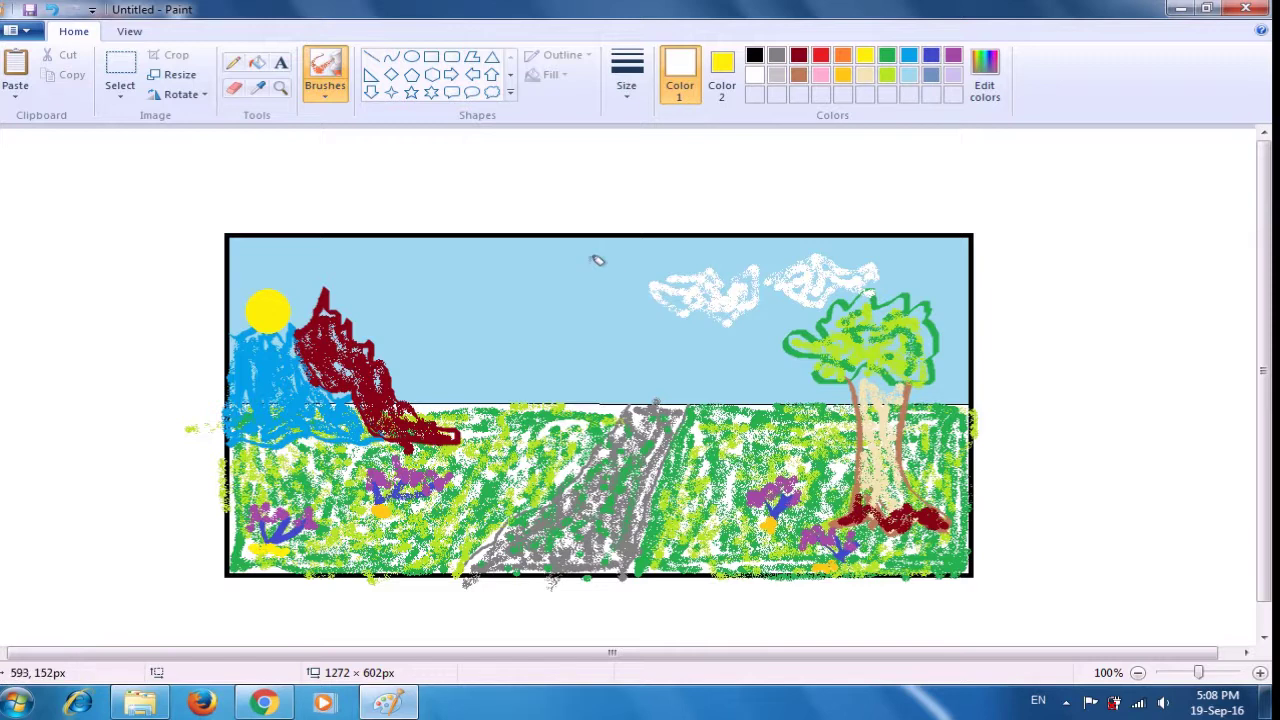
{"action": "mouse_move", "coordinate": [678, 320]}
{"action": "left_mouse_down"}
{"action": "mouse_move", "coordinate": [565, 320]}
{"action": "mouse_move", "coordinate": [627, 316]}
{"action": "left_mouse_up"}
{"action": "left_click", "coordinate": [534, 288]}
{"action": "mouse_move", "coordinate": [549, 281]}
{"action": "left_mouse_down"}
{"action": "mouse_move", "coordinate": [600, 271]}
{"action": "mouse_move", "coordinate": [610, 290]}
{"action": "mouse_move", "coordinate": [523, 303]}
{"action": "mouse_move", "coordinate": [580, 279]}
{"action": "mouse_move", "coordinate": [570, 298]}
{"action": "mouse_move", "coordinate": [592, 291]}
{"action": "mouse_move", "coordinate": [560, 298]}
{"action": "left_mouse_up"}
- Airbrush white over both mountain peaks with a cloud beside the sun, and extend the low middle cloud up to its neighbour
{"action": "mouse_move", "coordinate": [298, 306]}
{"action": "left_mouse_down"}
{"action": "mouse_move", "coordinate": [410, 308]}
{"action": "mouse_move", "coordinate": [426, 282]}
{"action": "mouse_move", "coordinate": [339, 268]}
{"action": "mouse_move", "coordinate": [308, 296]}
{"action": "mouse_move", "coordinate": [369, 293]}
{"action": "mouse_move", "coordinate": [335, 275]}
{"action": "mouse_move", "coordinate": [414, 306]}
{"action": "mouse_move", "coordinate": [333, 297]}
{"action": "mouse_move", "coordinate": [288, 318]}
{"action": "mouse_move", "coordinate": [312, 318]}
{"action": "mouse_move", "coordinate": [255, 322]}
{"action": "left_mouse_up"}
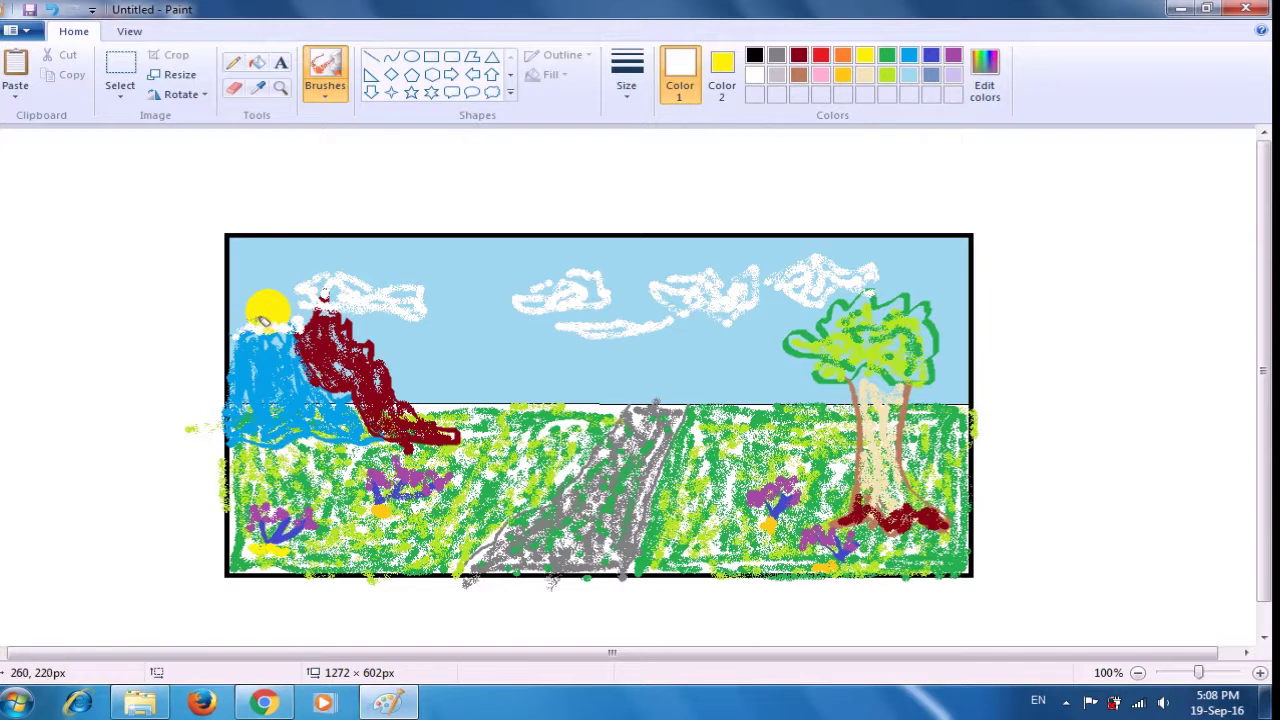
{"action": "left_click_drag", "start_coordinate": [310, 288], "coordinate": [391, 290]}
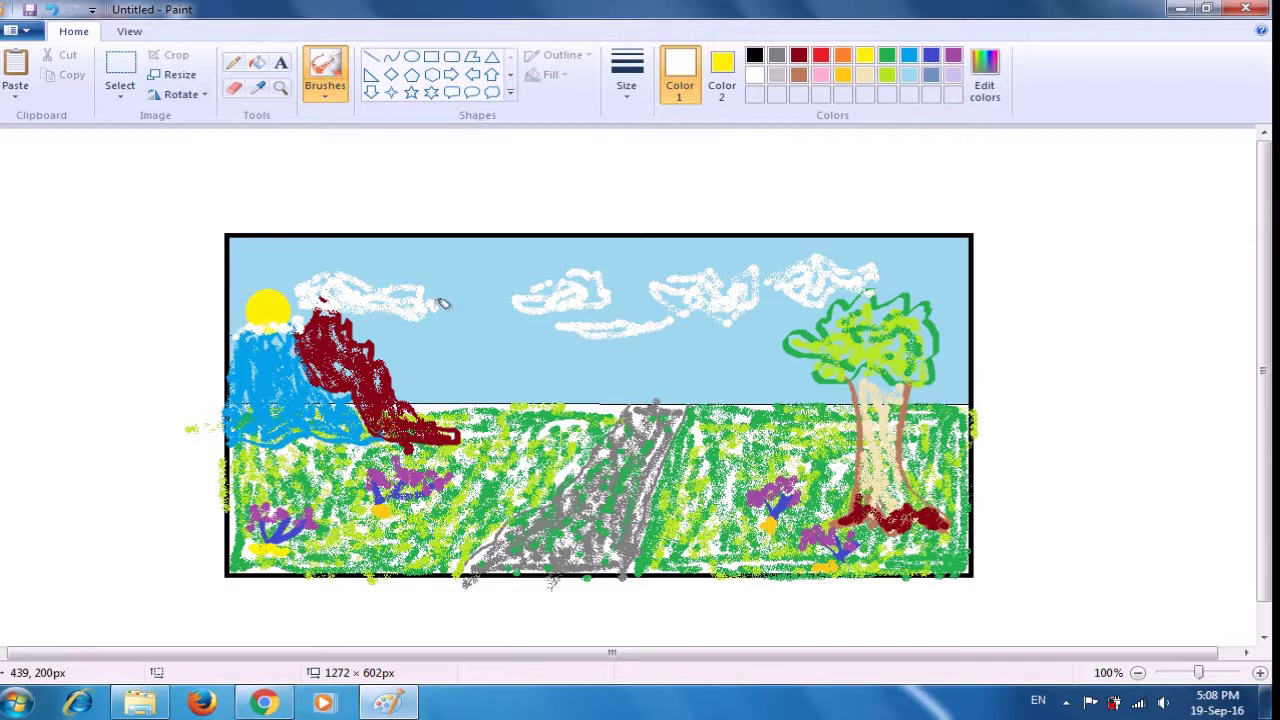
{"action": "mouse_move", "coordinate": [656, 315]}
{"action": "left_mouse_down"}
{"action": "mouse_move", "coordinate": [693, 307]}
{"action": "mouse_move", "coordinate": [716, 319]}
{"action": "left_mouse_up"}
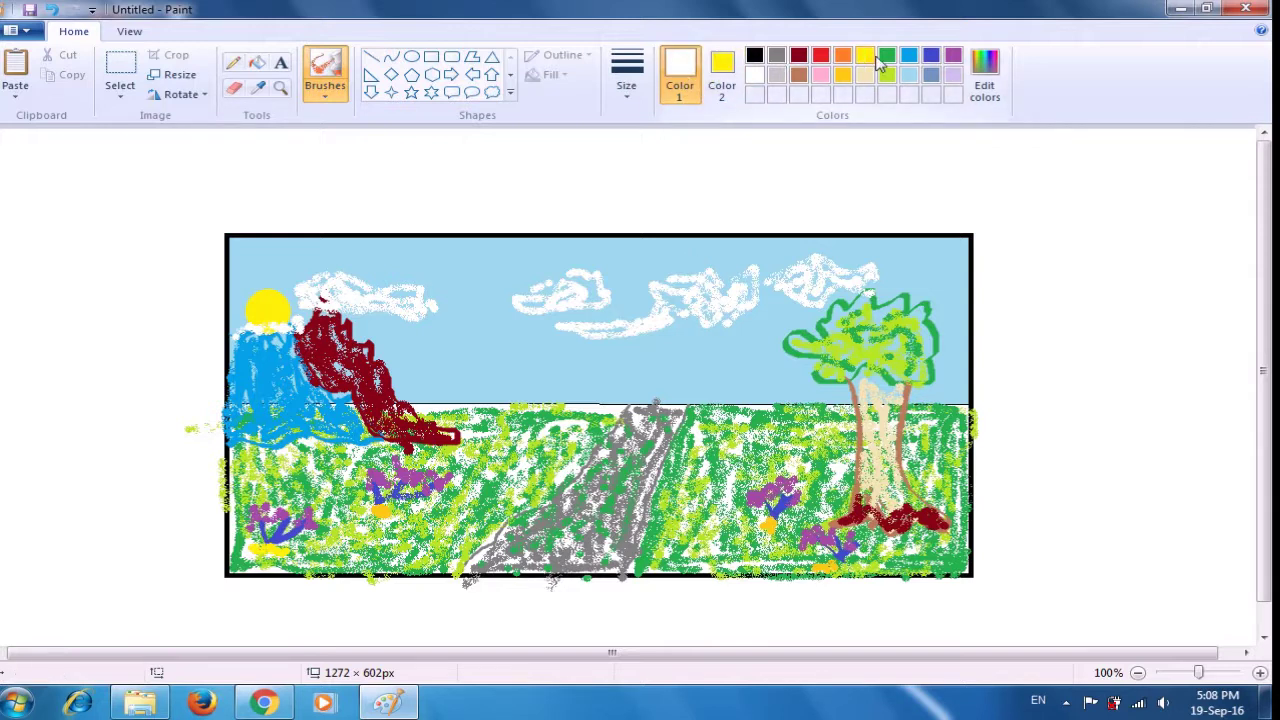
- Airbrush short yellow highlight streaks across the white clouds
{"action": "left_click", "coordinate": [866, 56]}
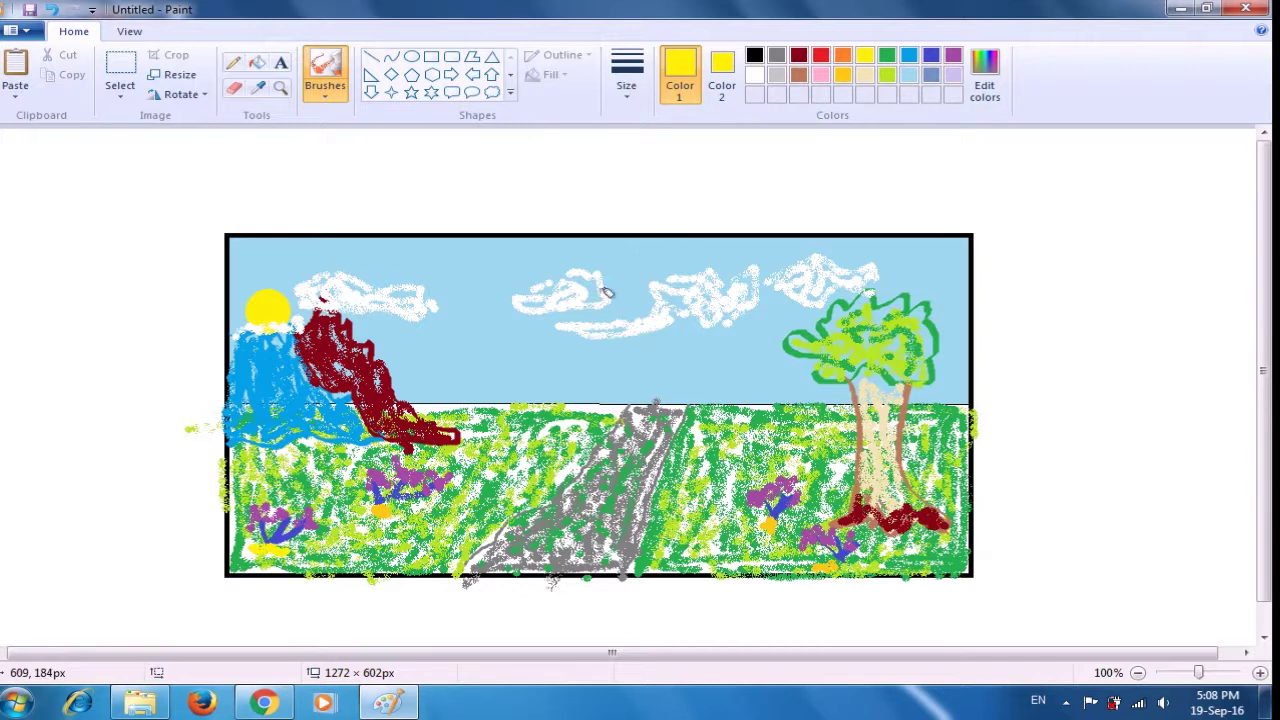
{"action": "left_click_drag", "start_coordinate": [600, 283], "coordinate": [588, 290]}
{"action": "left_click_drag", "start_coordinate": [652, 293], "coordinate": [758, 268]}
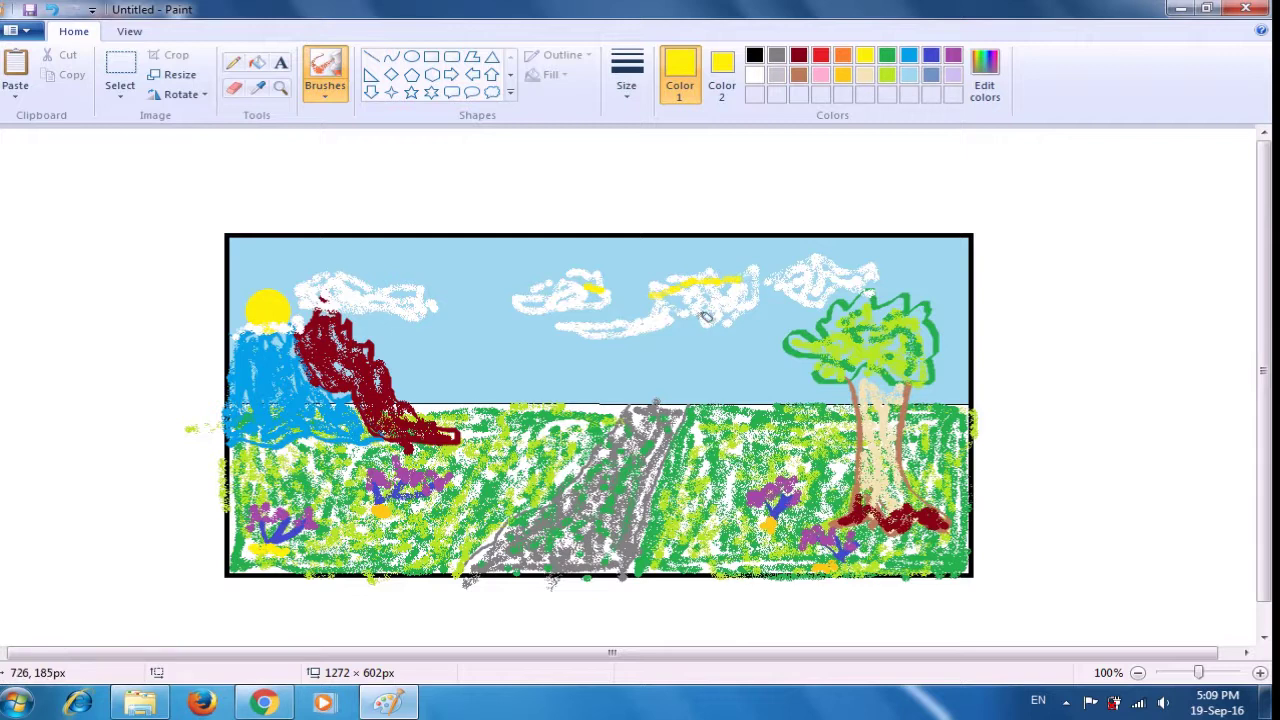
{"action": "left_click_drag", "start_coordinate": [616, 335], "coordinate": [670, 306]}
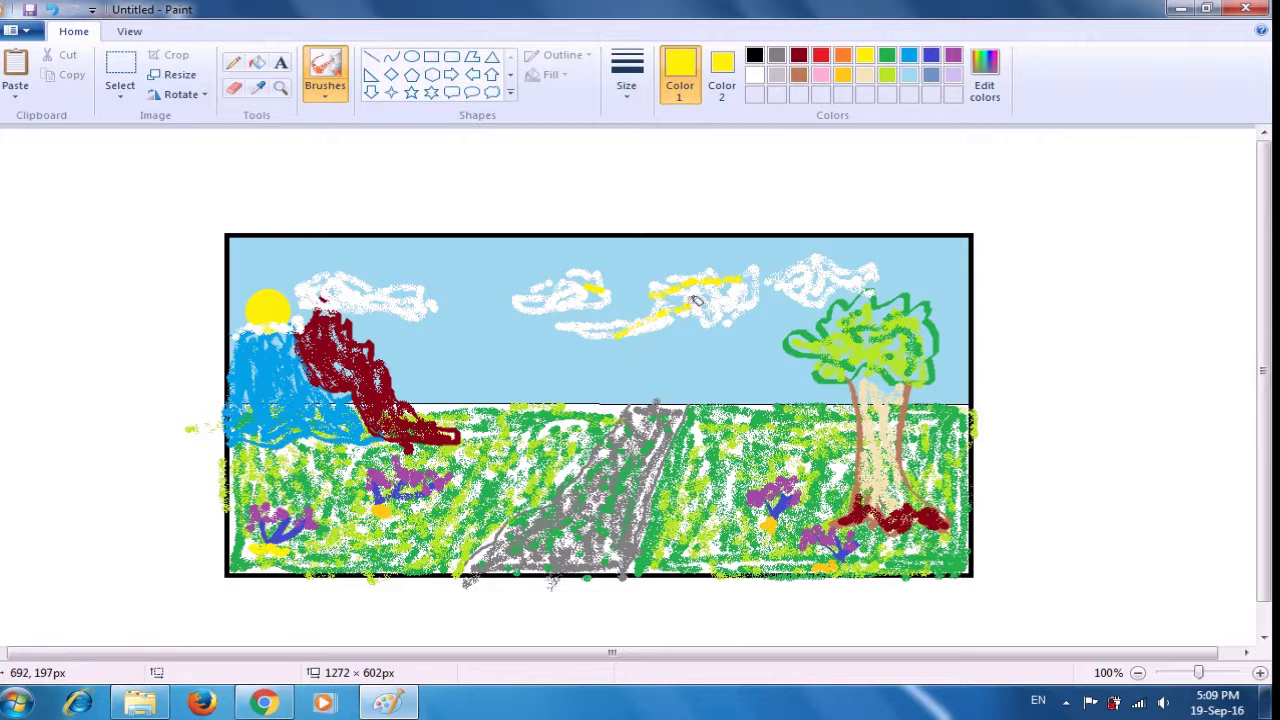
{"action": "left_click", "coordinate": [812, 269]}
{"action": "left_click_drag", "start_coordinate": [818, 266], "coordinate": [878, 270]}
{"action": "left_click_drag", "start_coordinate": [358, 298], "coordinate": [420, 296]}
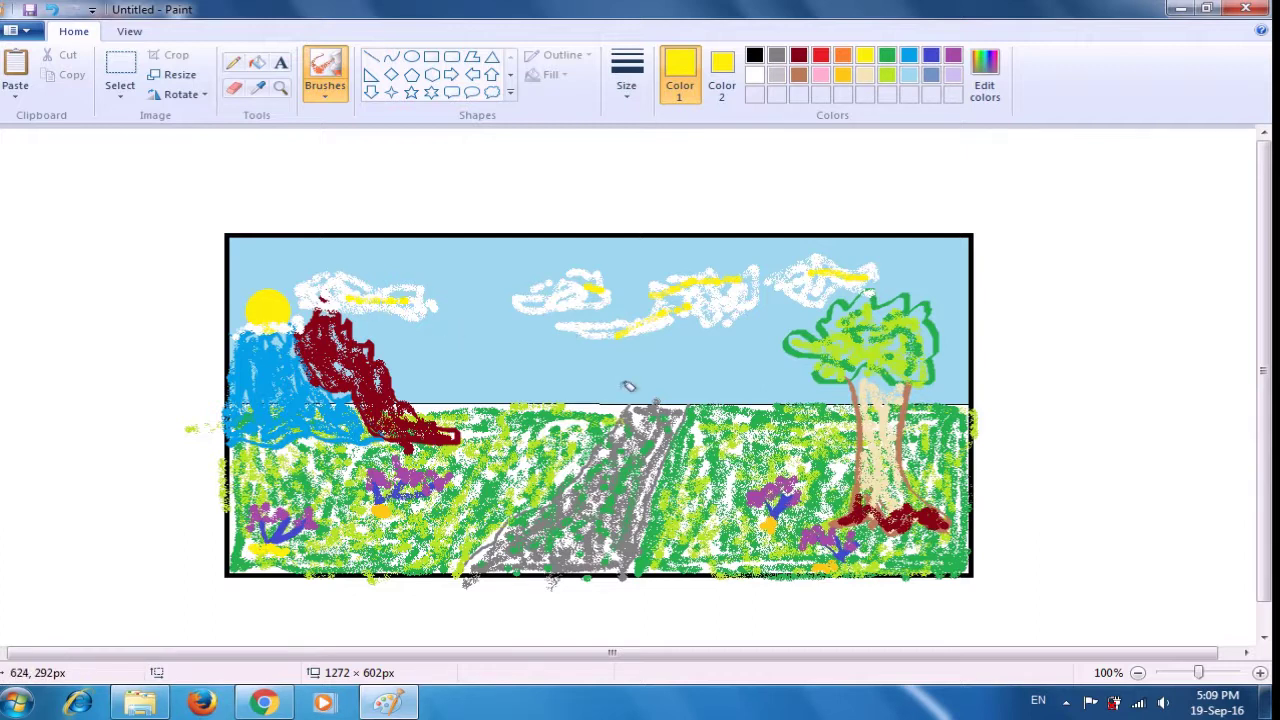